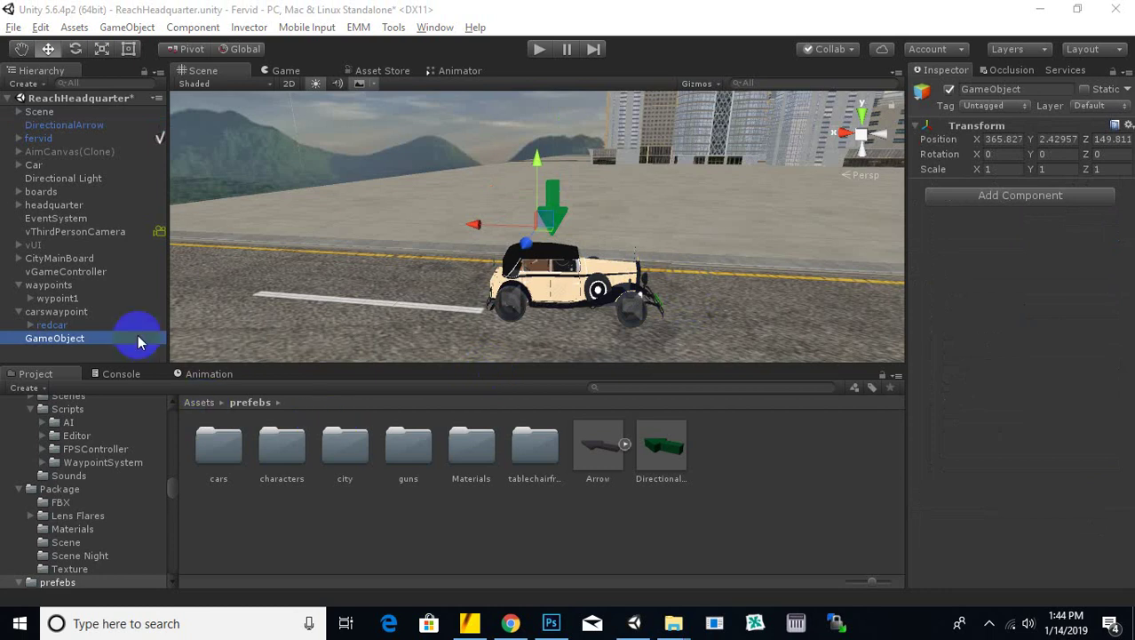
Delete the empty GameObject at the end of the scene hierarchy.
drag(135, 336, 79, 338)
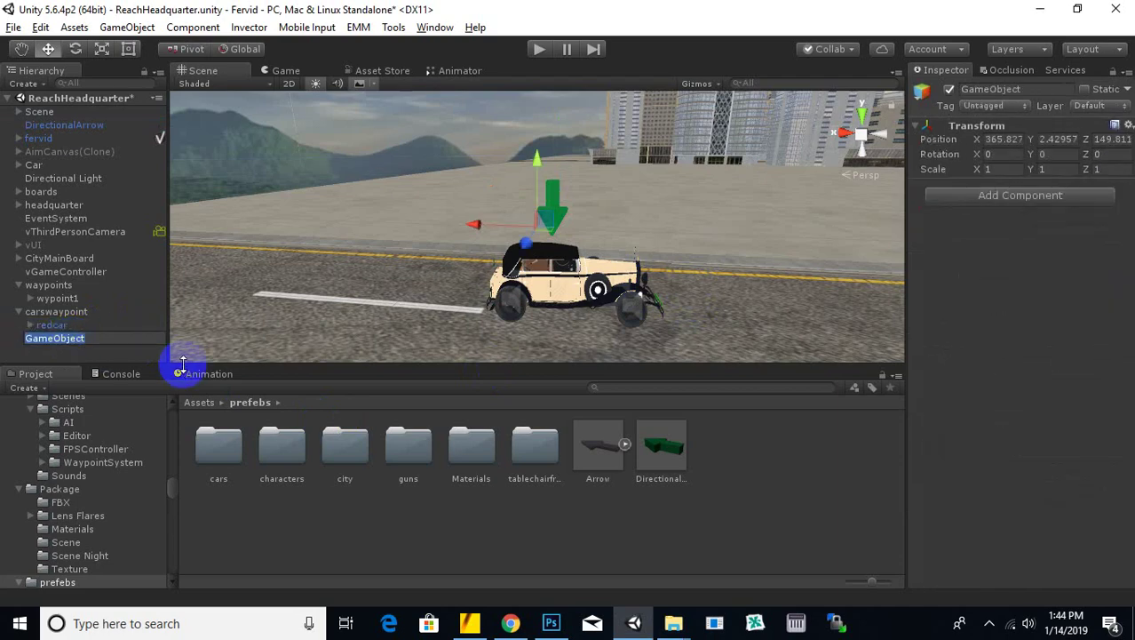
click(116, 353)
click(113, 339)
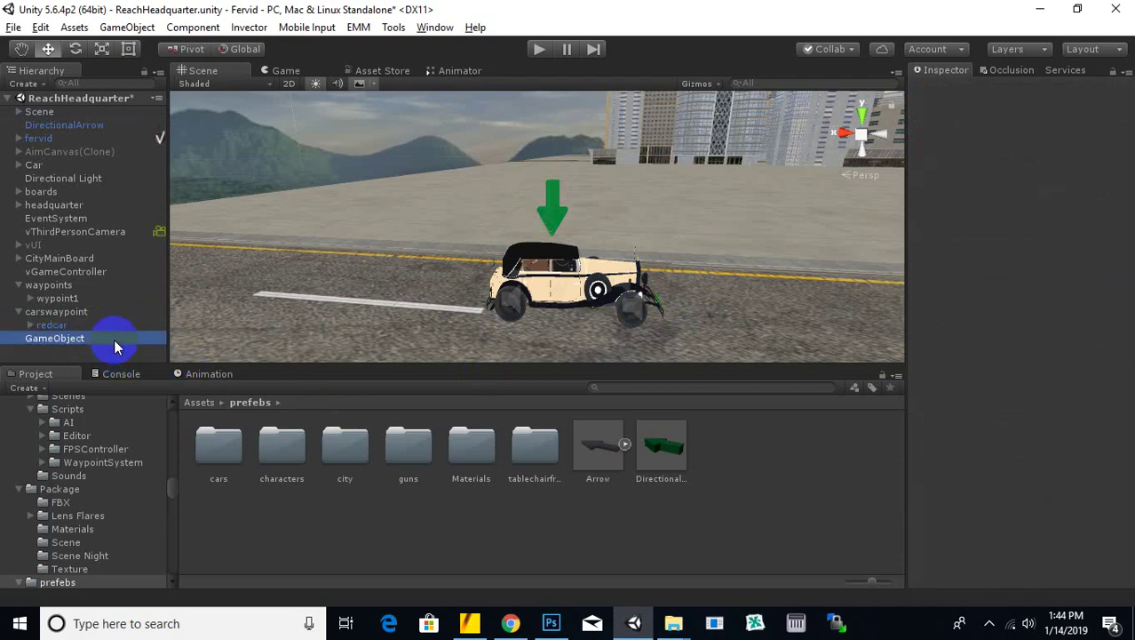
key(Delete)
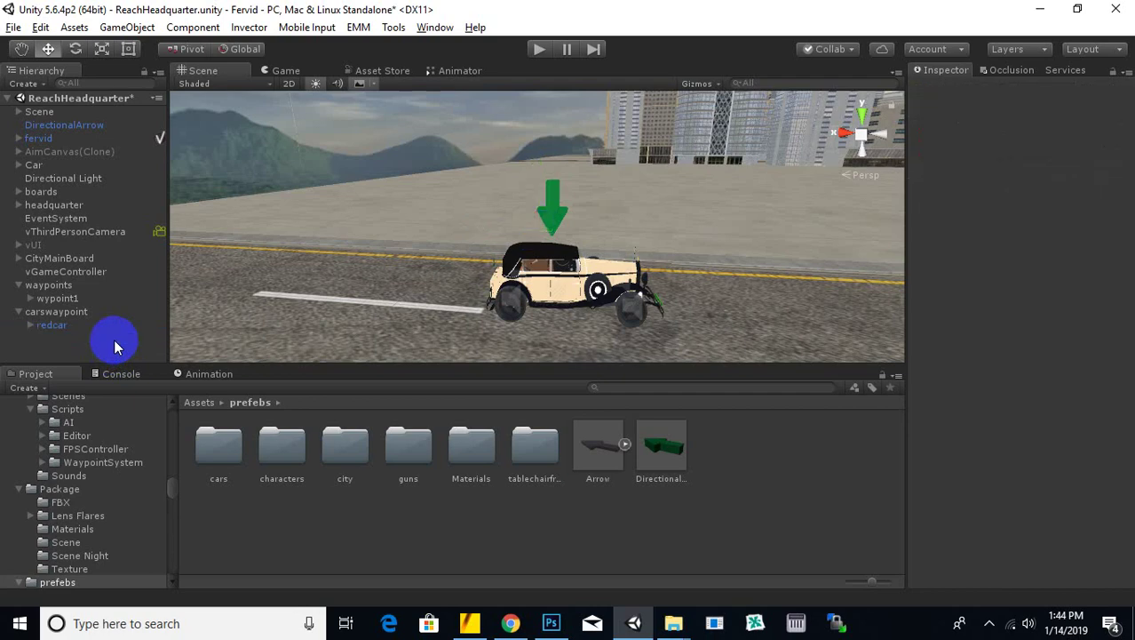
Examine the road around the parked car and the city entrance sign in the scene.
right_drag(399, 275, 399, 280)
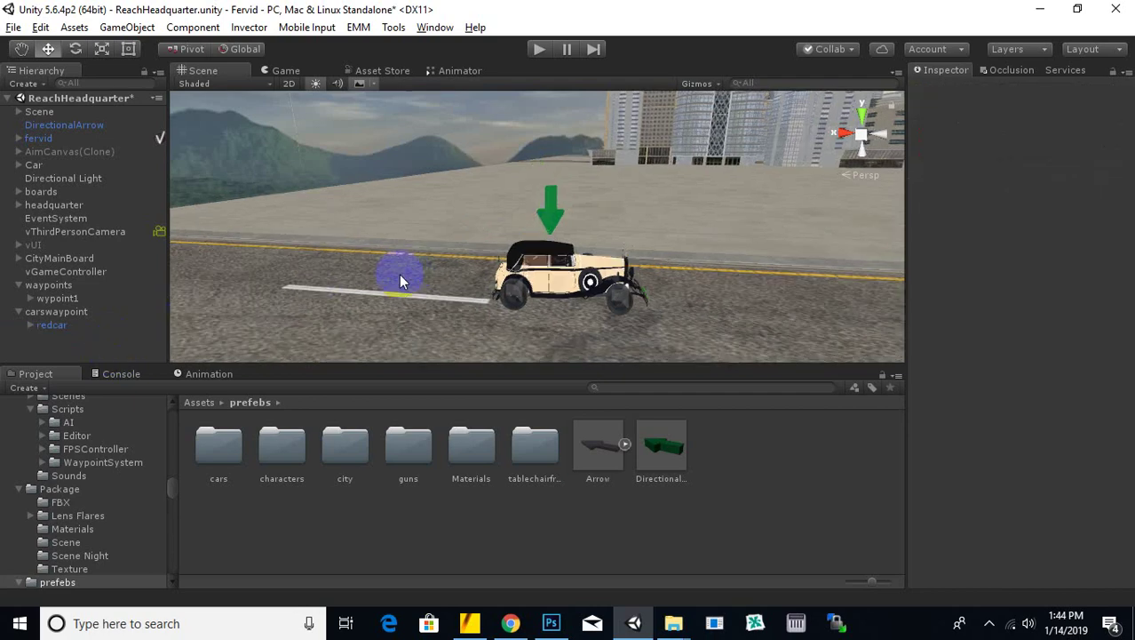
scroll(397, 267, down, 8)
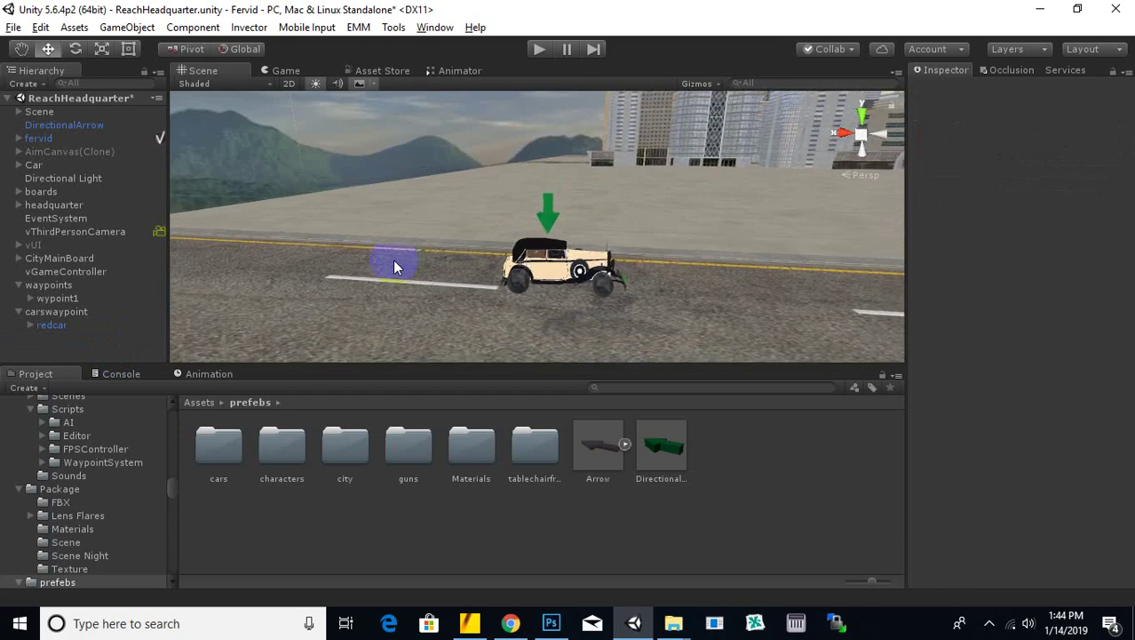
scroll(396, 258, down, 2)
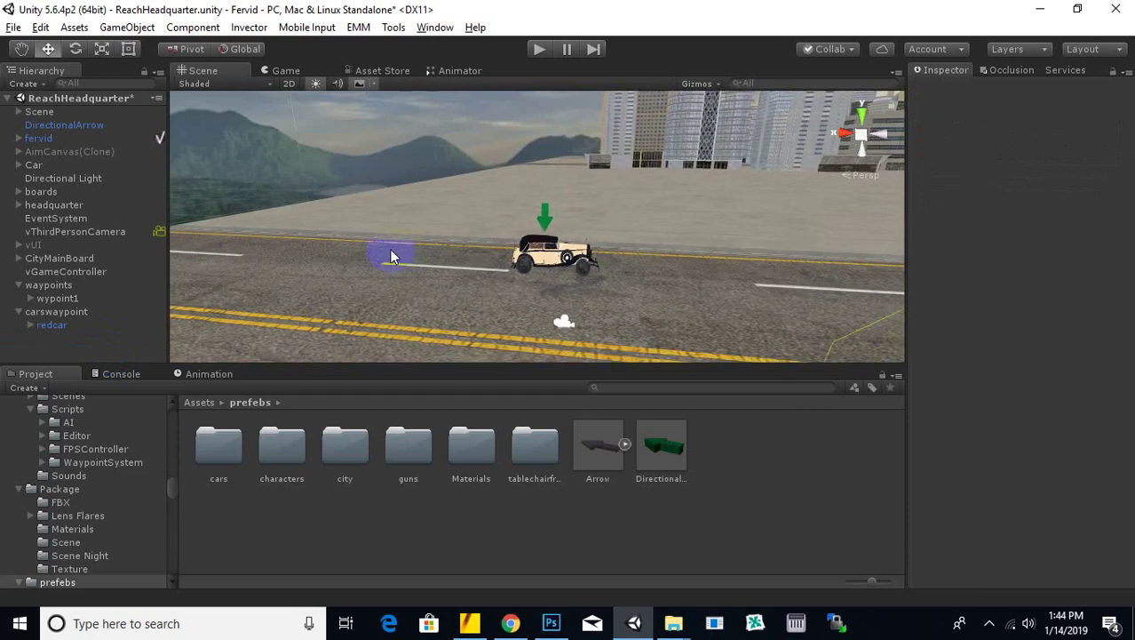
scroll(388, 249, down, 5)
scroll(391, 241, down, 1)
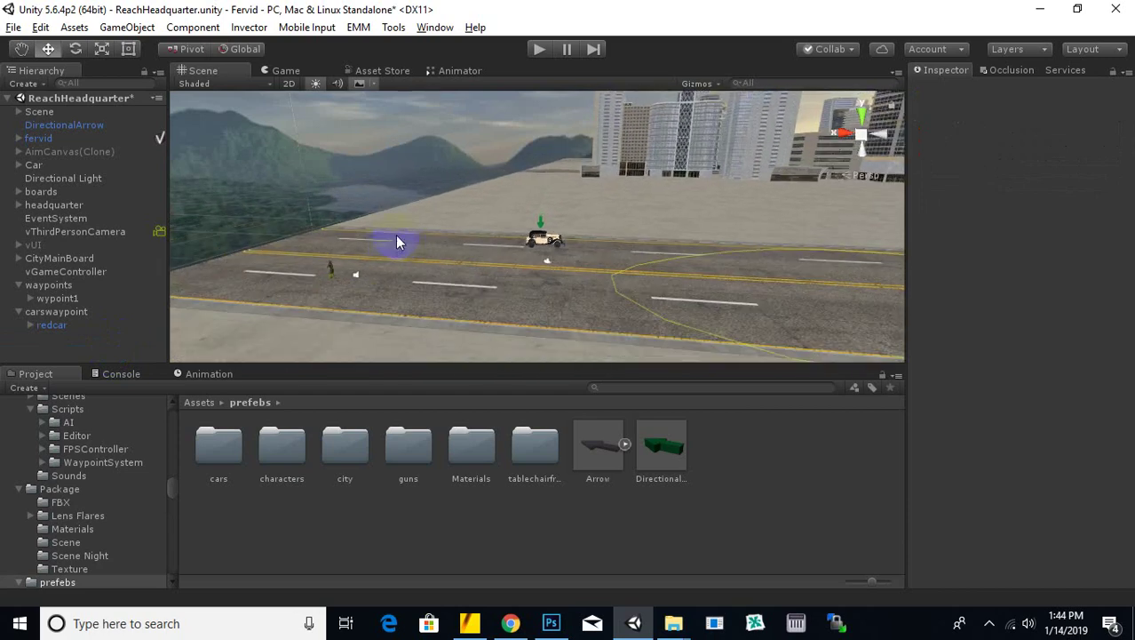
scroll(399, 240, down, 1)
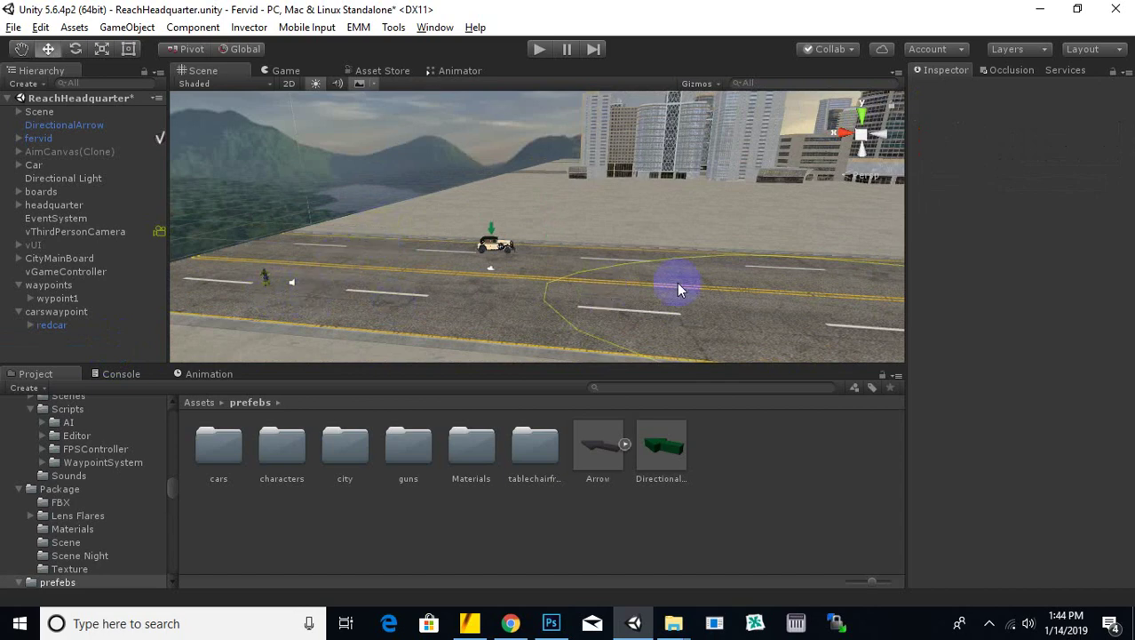
alt+drag(851, 258, 817, 311)
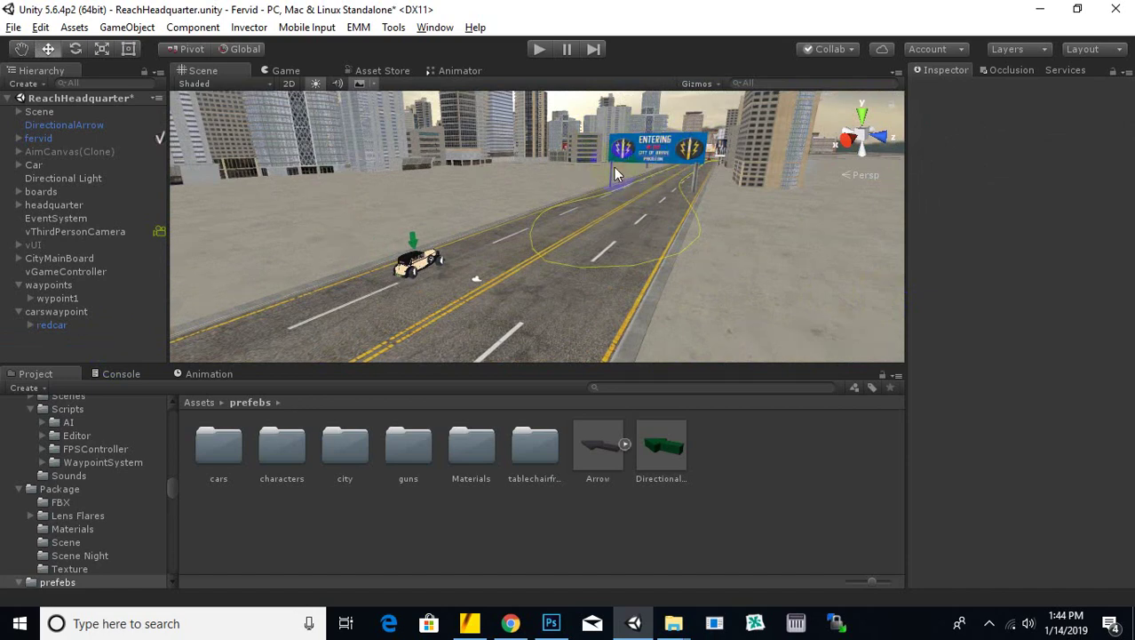
alt+drag(613, 175, 575, 181)
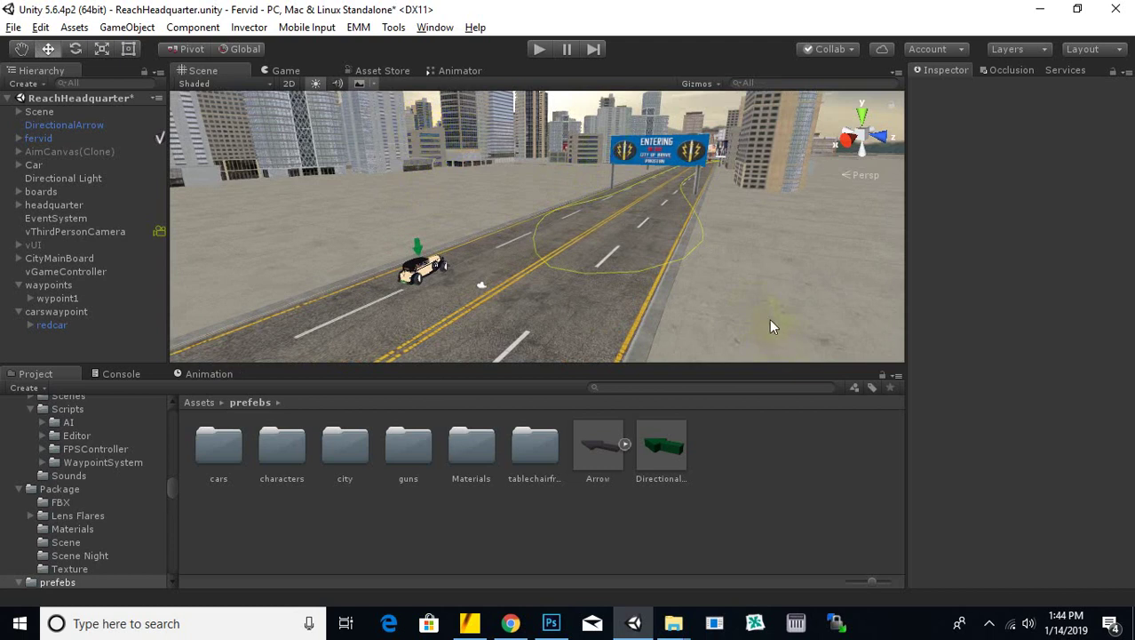
scroll(770, 318, down, 1)
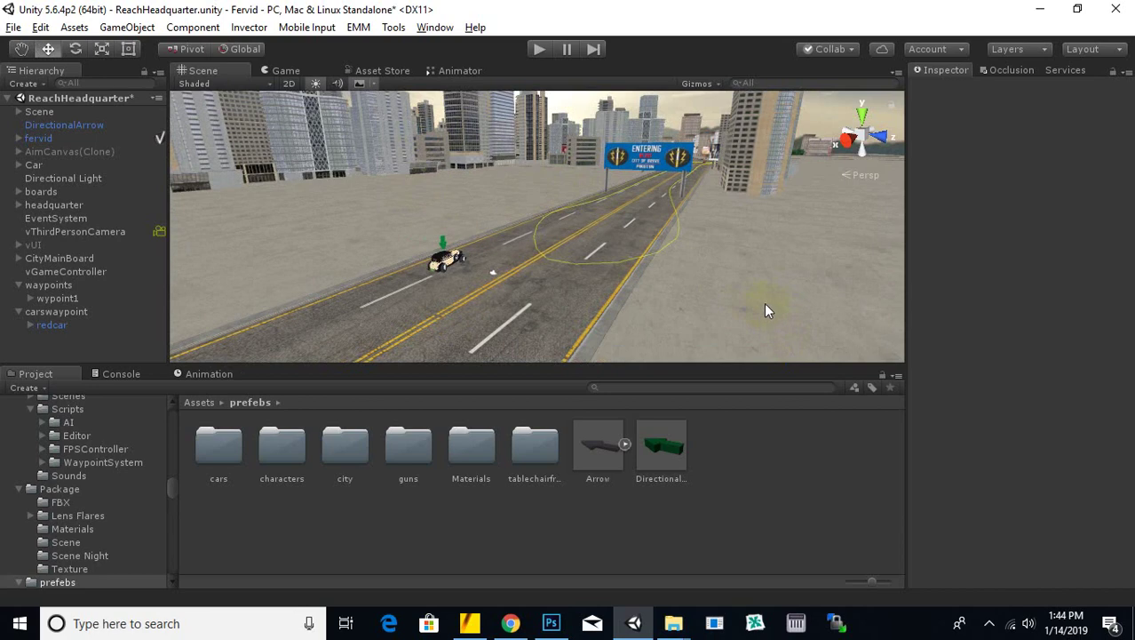
scroll(766, 305, up, 2)
middle_drag(755, 297, 770, 297)
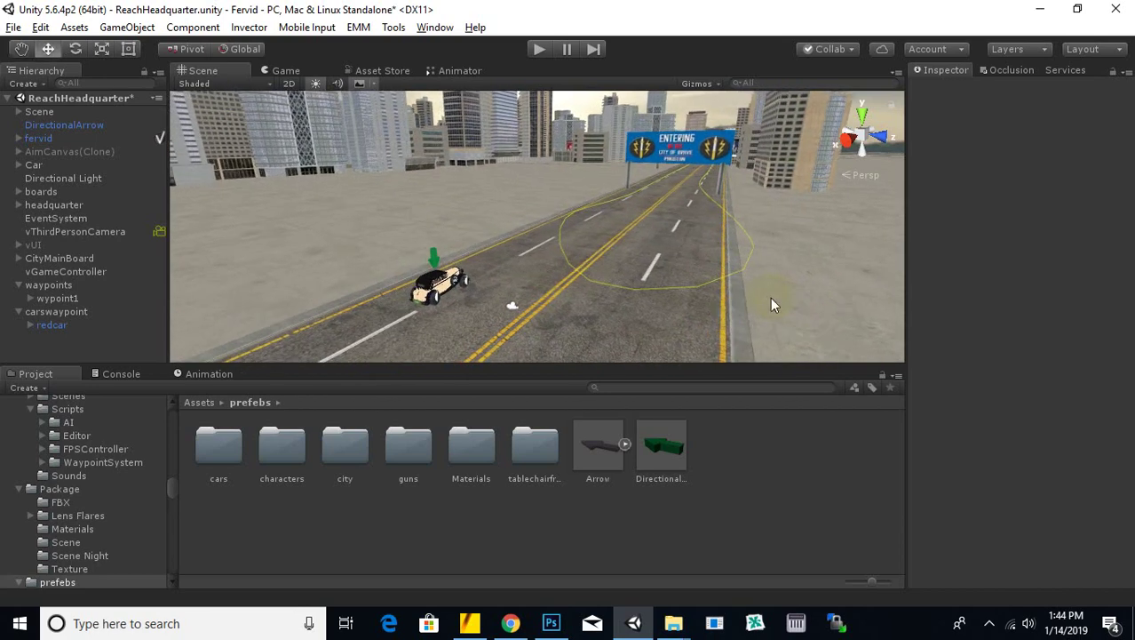
scroll(619, 222, down, 2)
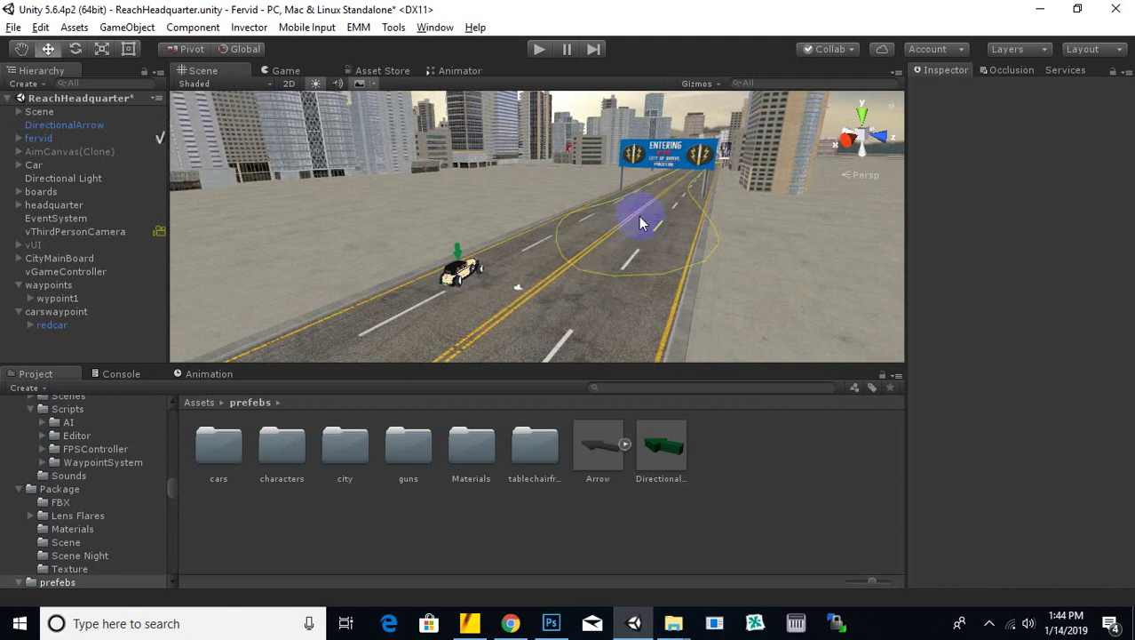
Save the ReachHeadquarter scene and bring the soldier character on the road into close view.
key(ctrl+s)
scroll(626, 222, down, 3)
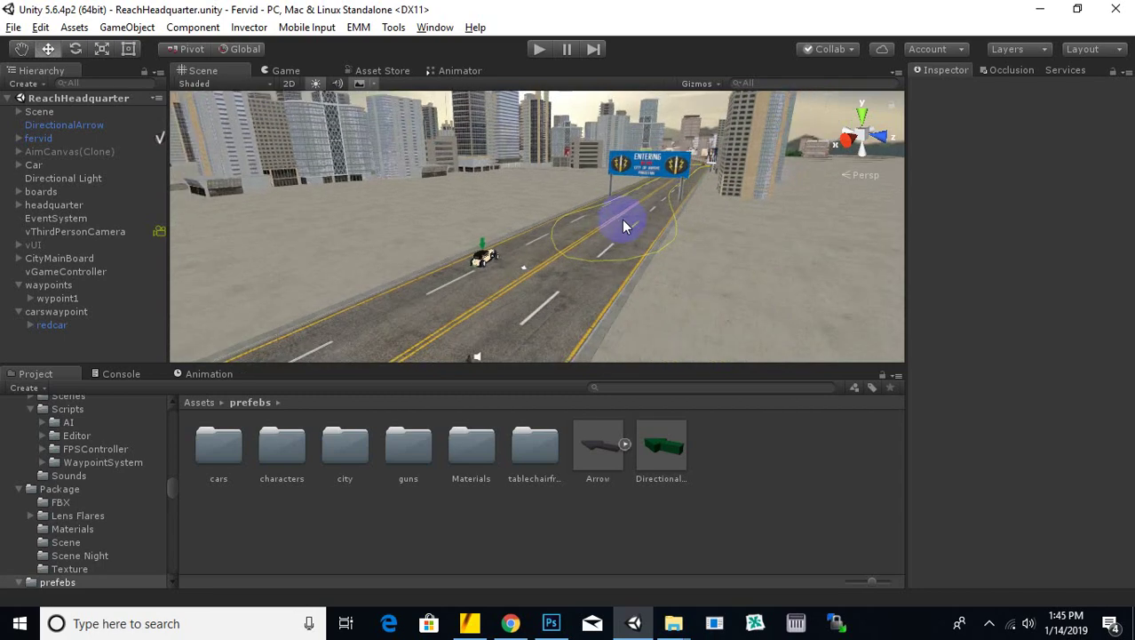
middle_drag(633, 222, 697, 187)
scroll(580, 291, up, 4)
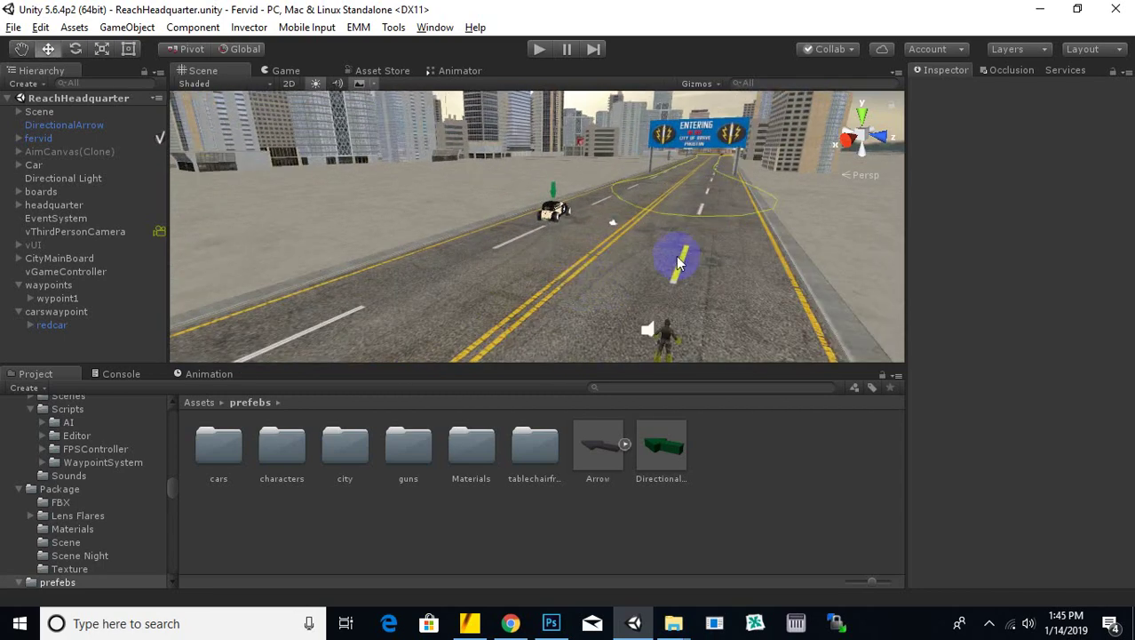
middle_drag(675, 257, 648, 262)
scroll(680, 271, up, 2)
scroll(679, 266, up, 3)
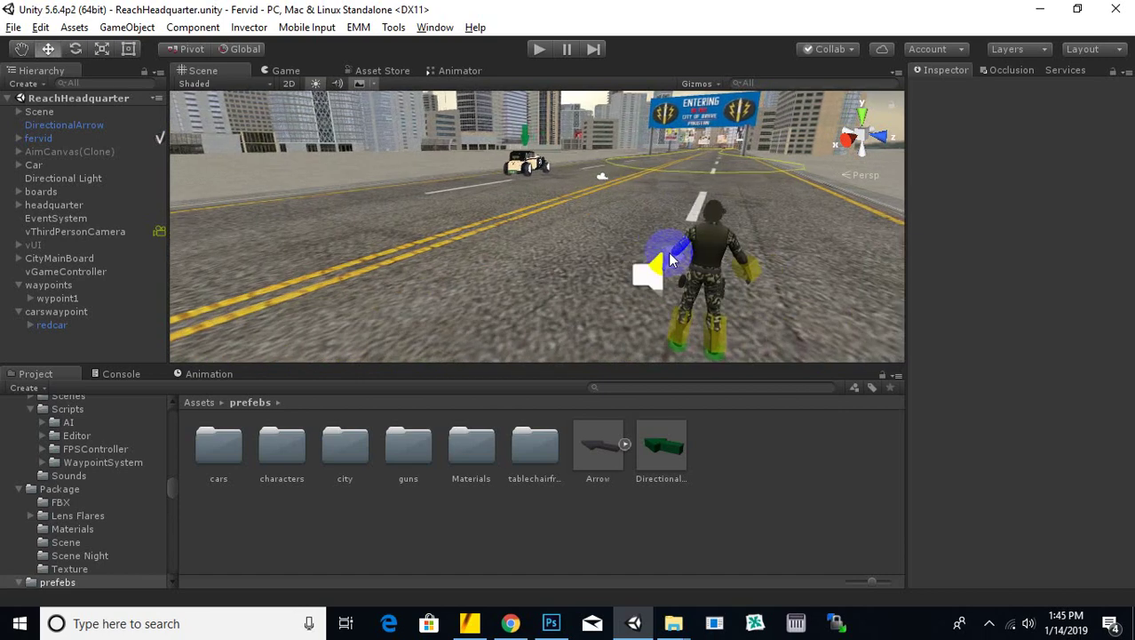
Show the project's root Assets folder, and select vFreeClimbAddon_v1.0.1.unitypackage in the invectorthirdperson folder in File Explorer.
click(209, 402)
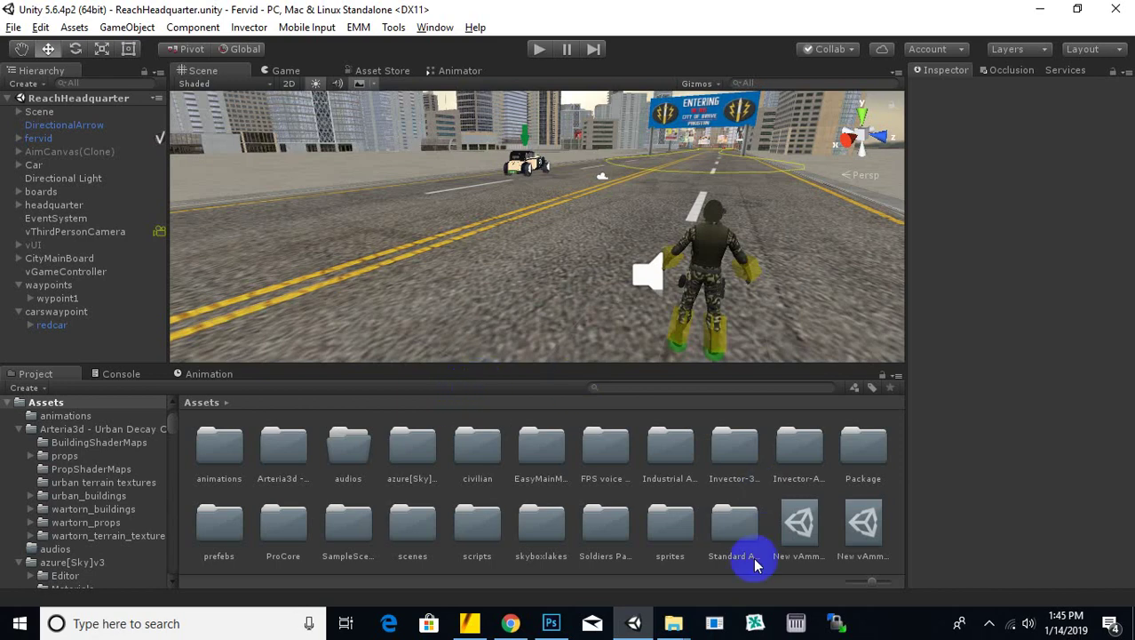
click(672, 625)
click(594, 545)
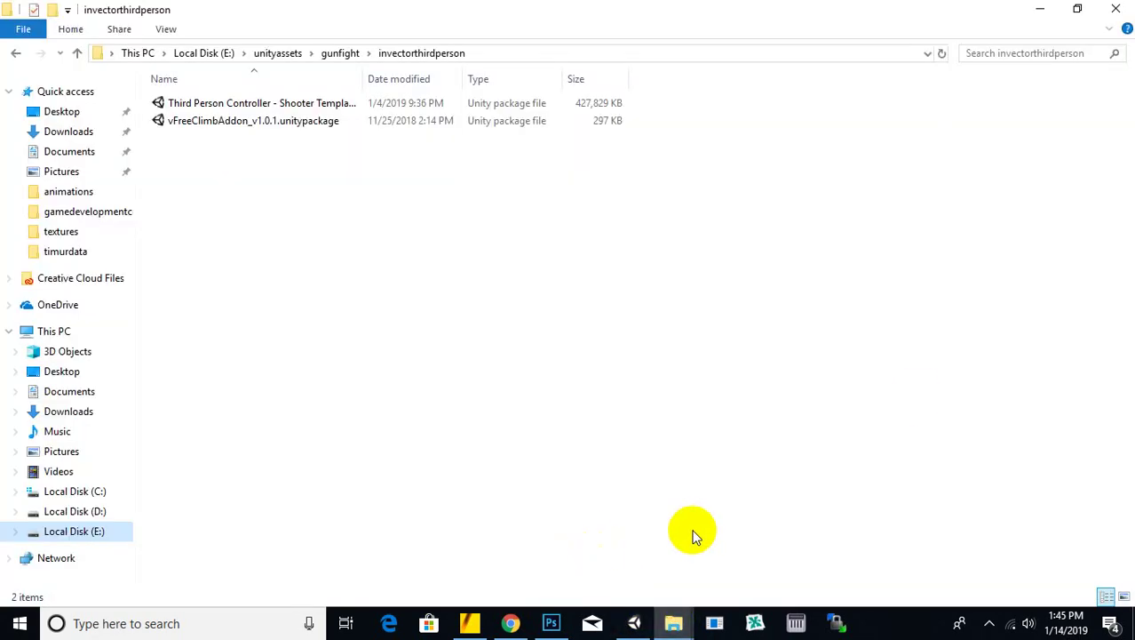
click(357, 157)
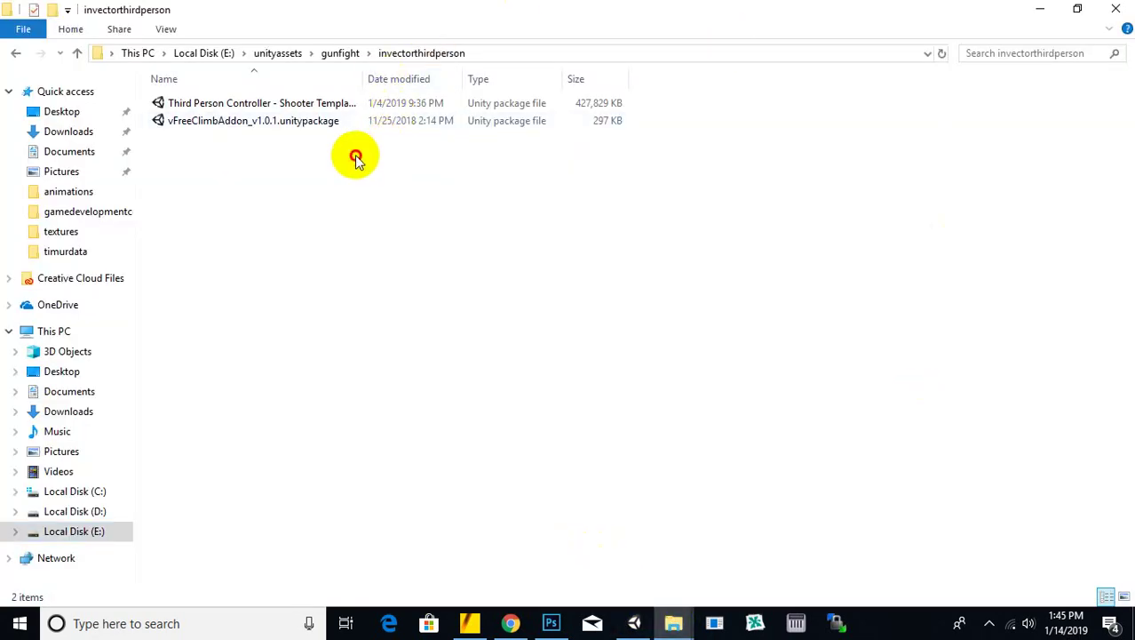
click(283, 125)
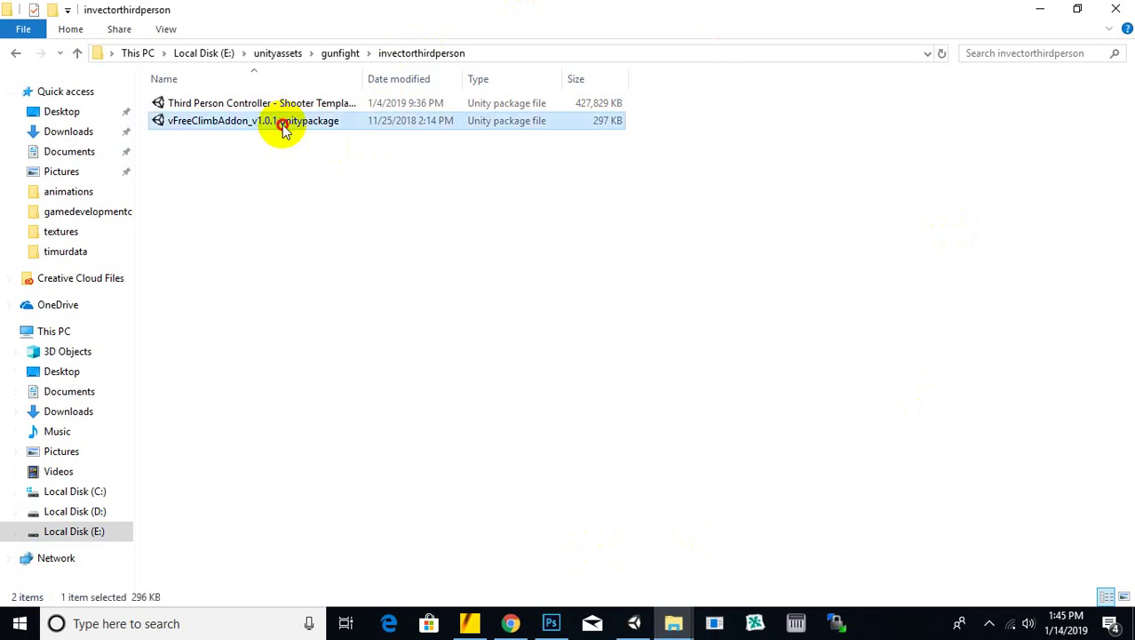
click(394, 206)
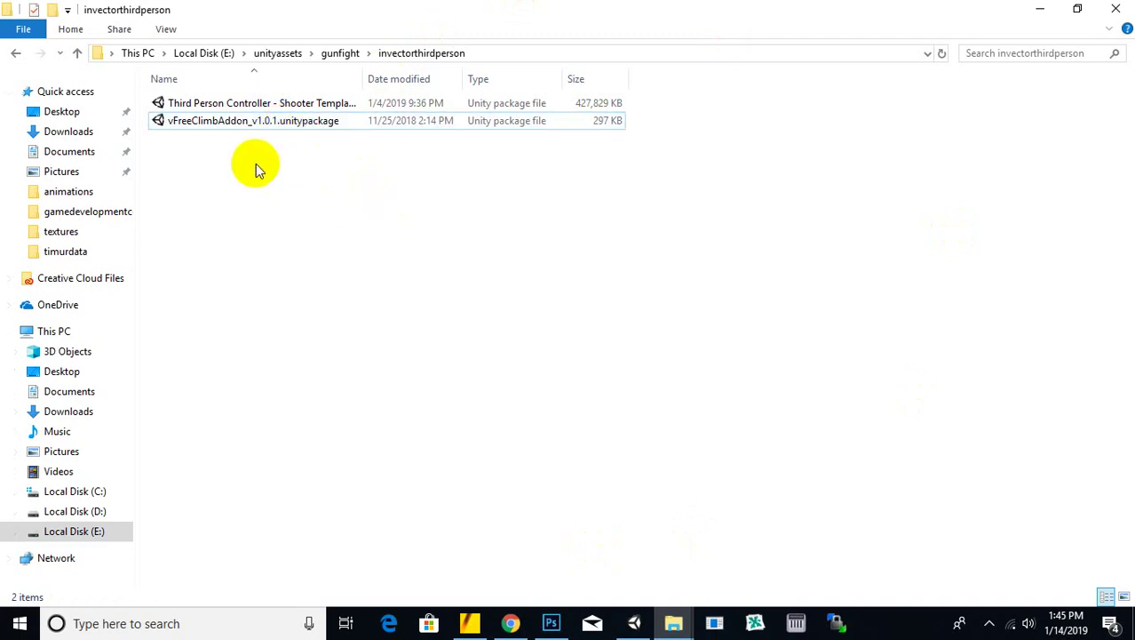
click(255, 121)
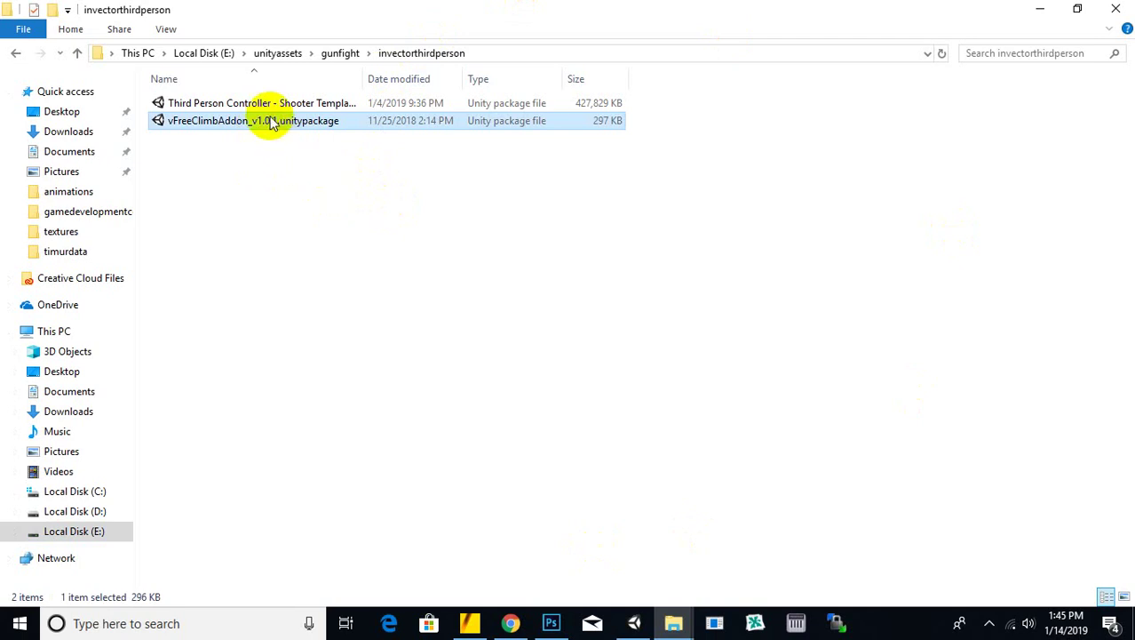
Import all contents of the vFreeClimbAddon_v1.0.1 package into the Unity project's Assets.
click(634, 624)
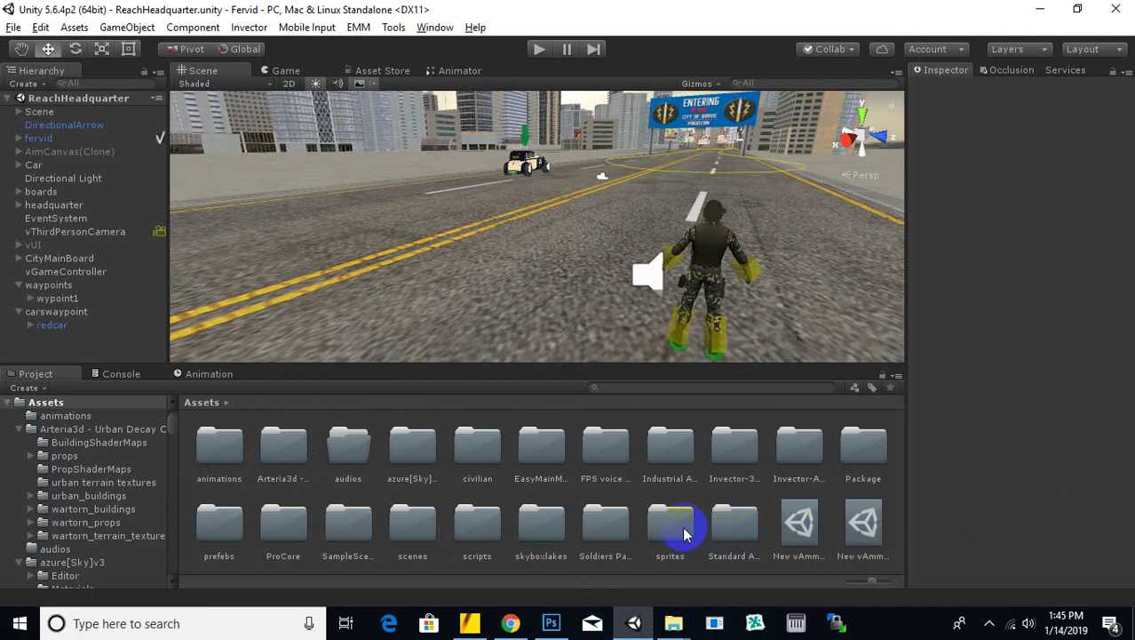
click(675, 624)
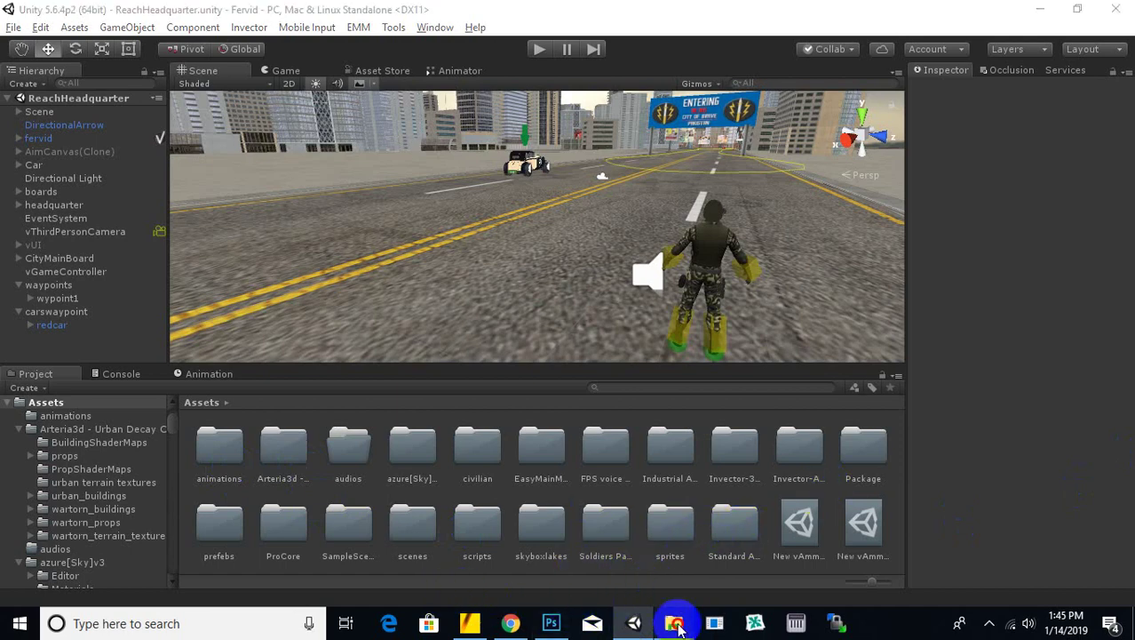
click(588, 551)
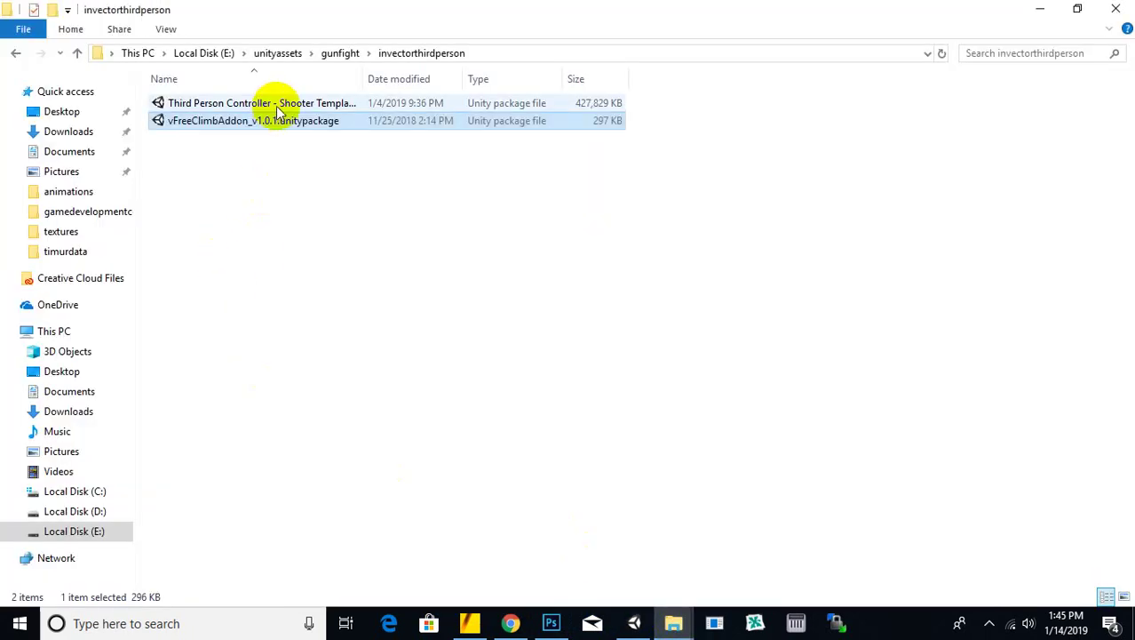
drag(278, 119, 739, 570)
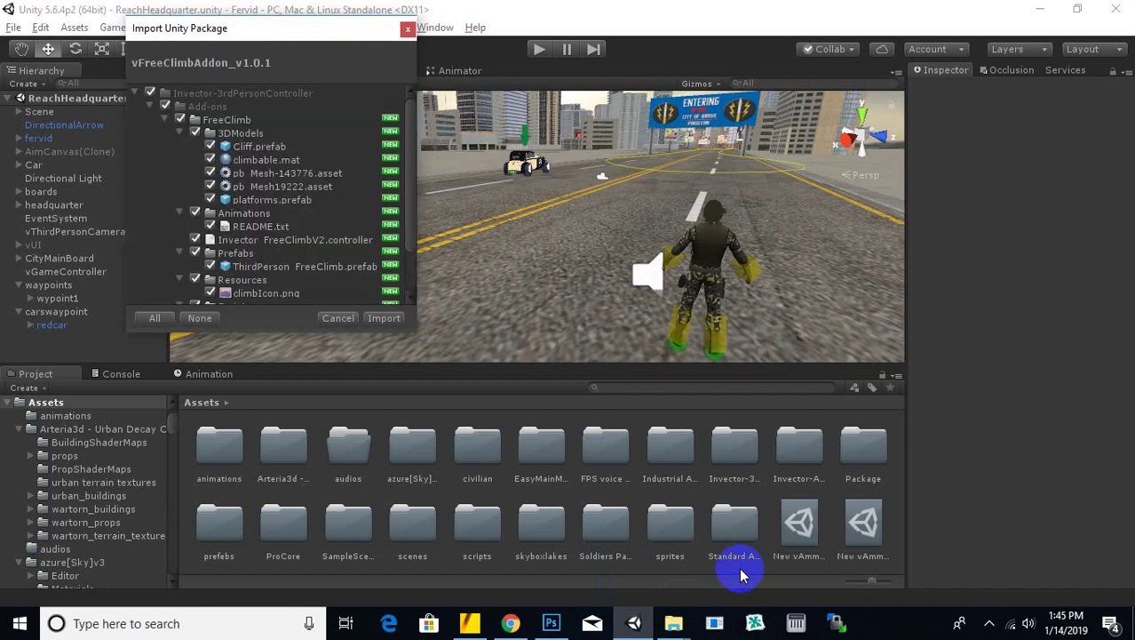
click(387, 320)
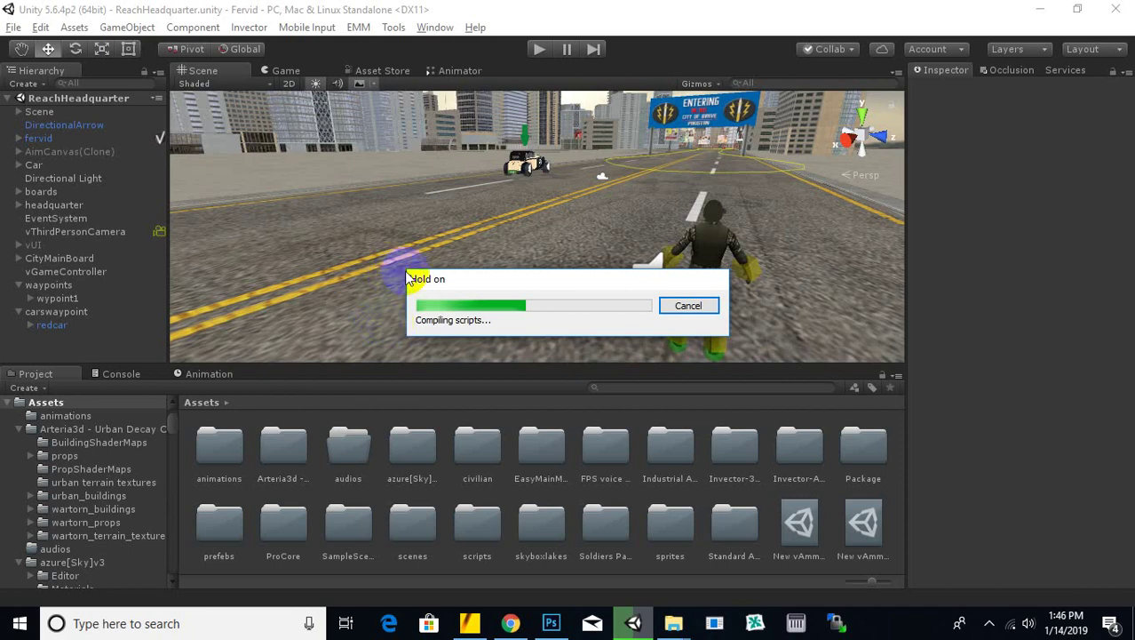
click(513, 623)
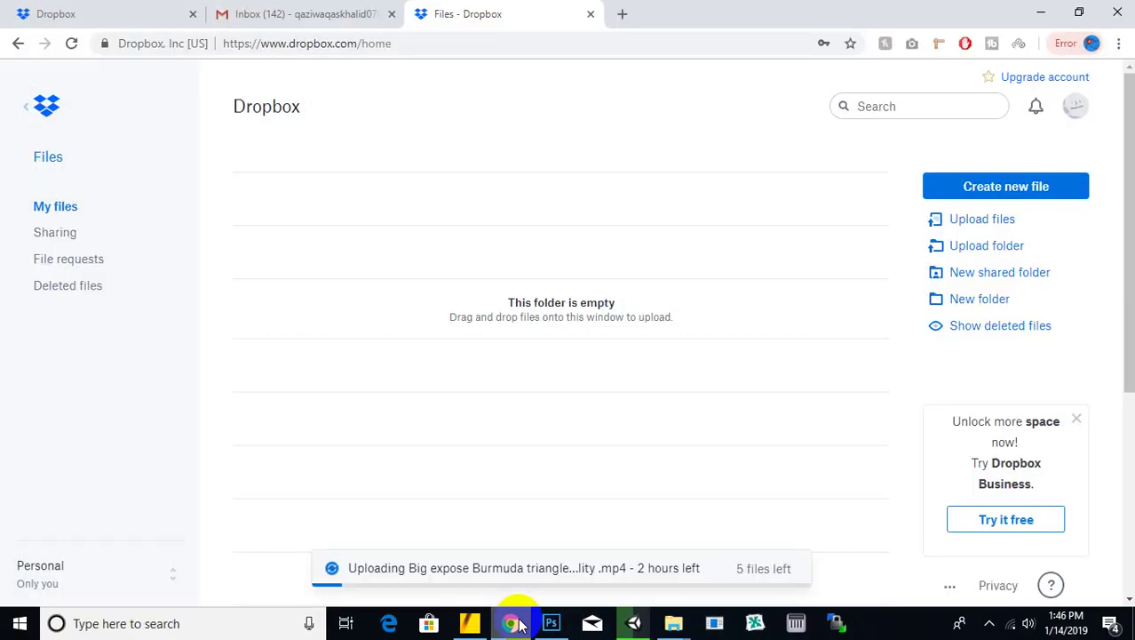
click(623, 16)
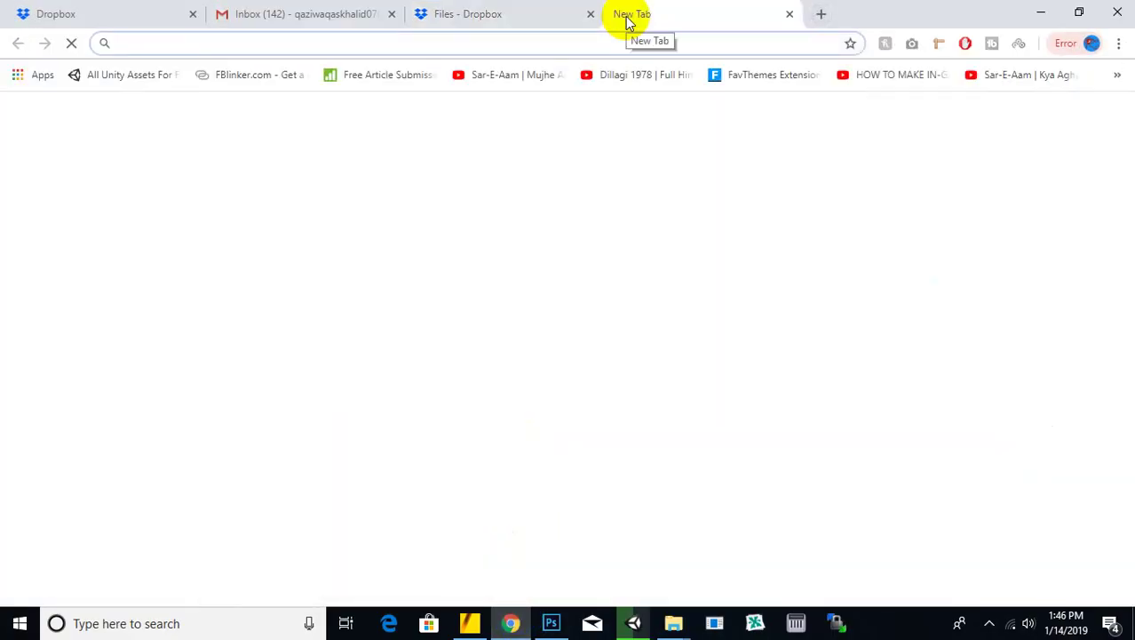
text(building )
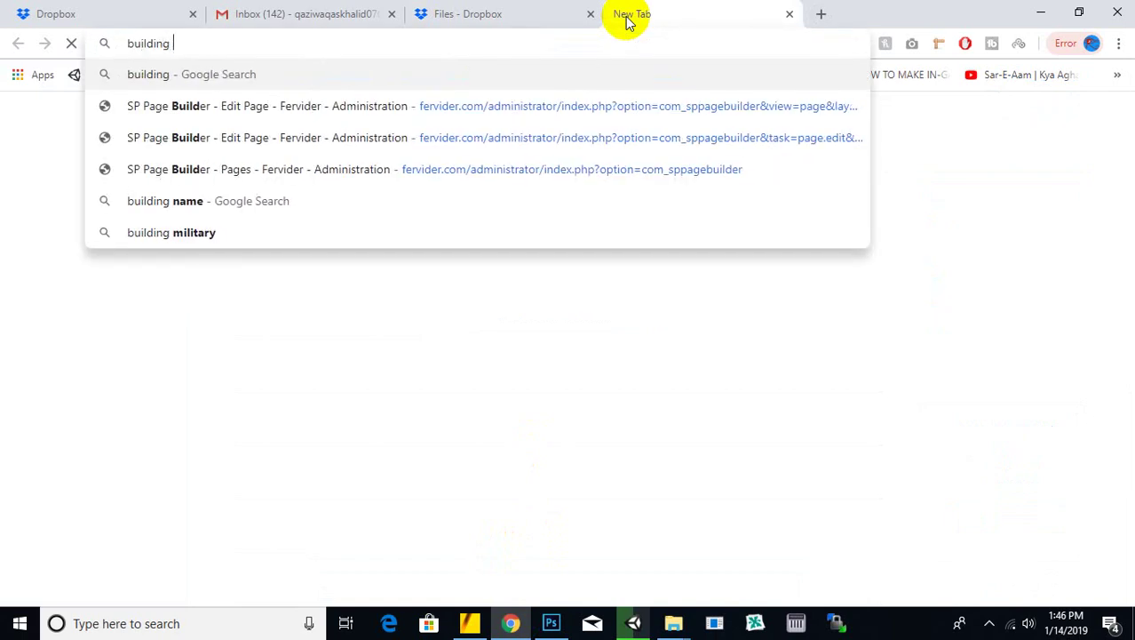
text(fbx)
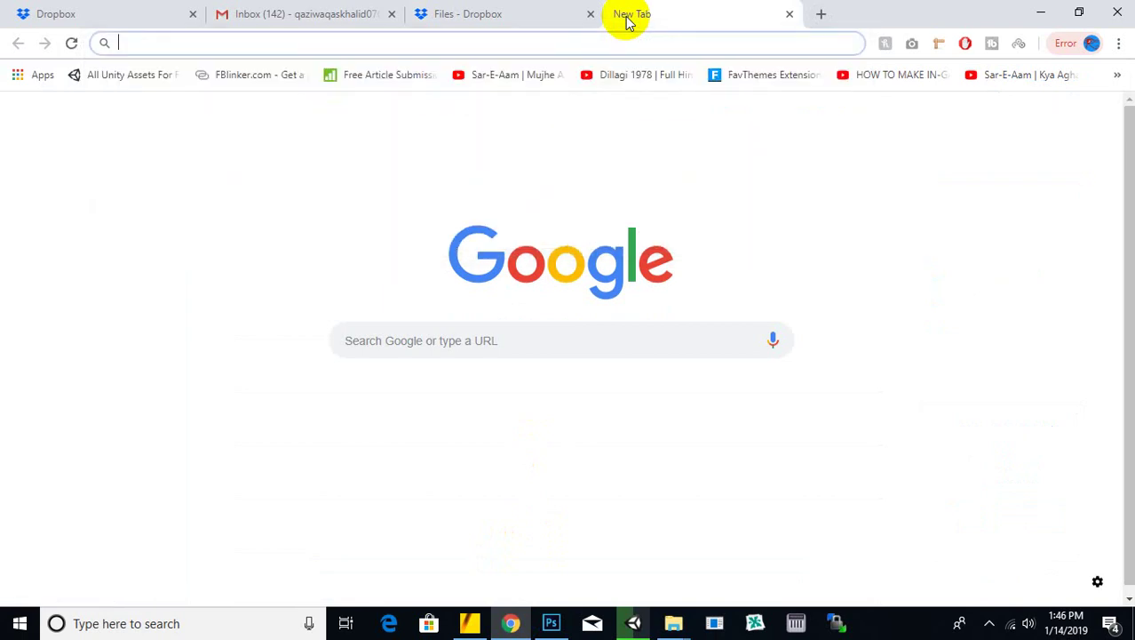
click(789, 14)
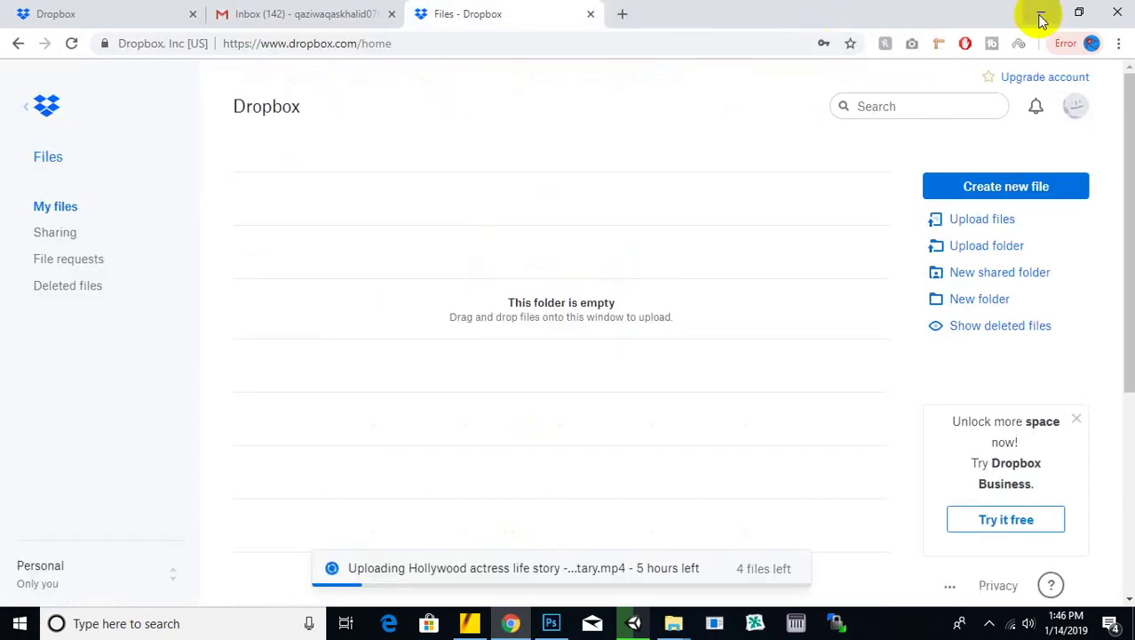
click(1041, 12)
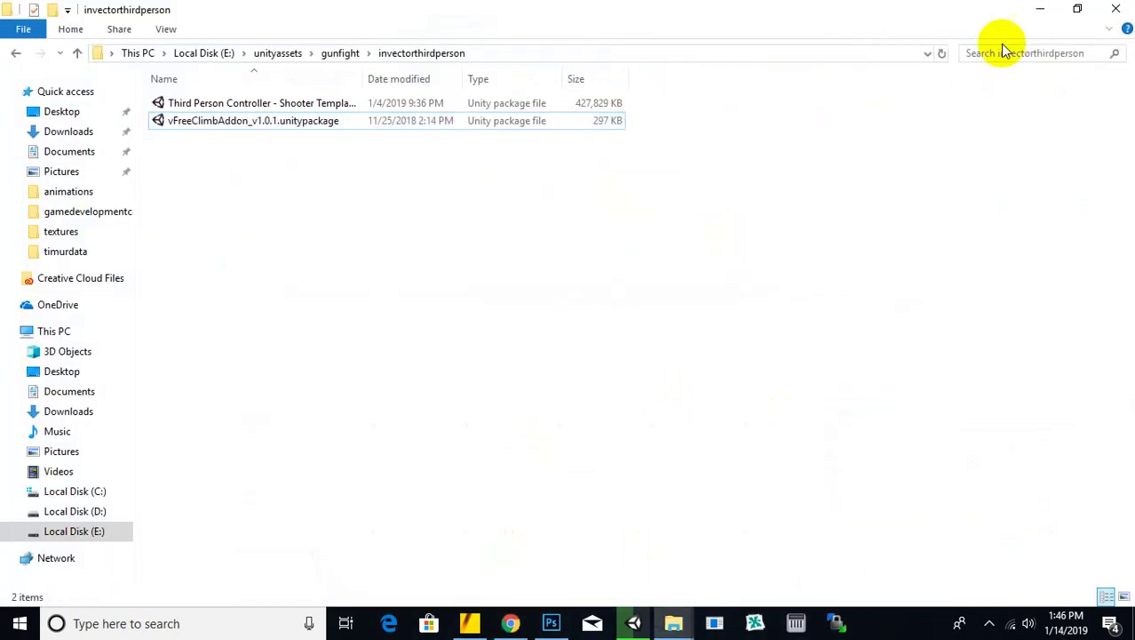
click(1041, 9)
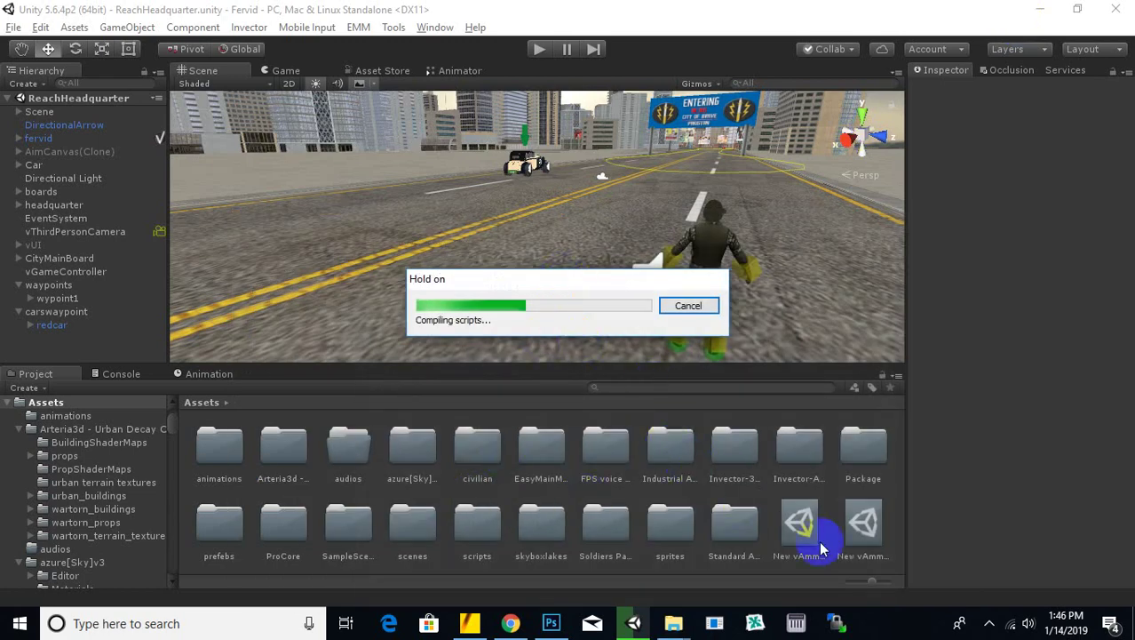
click(990, 624)
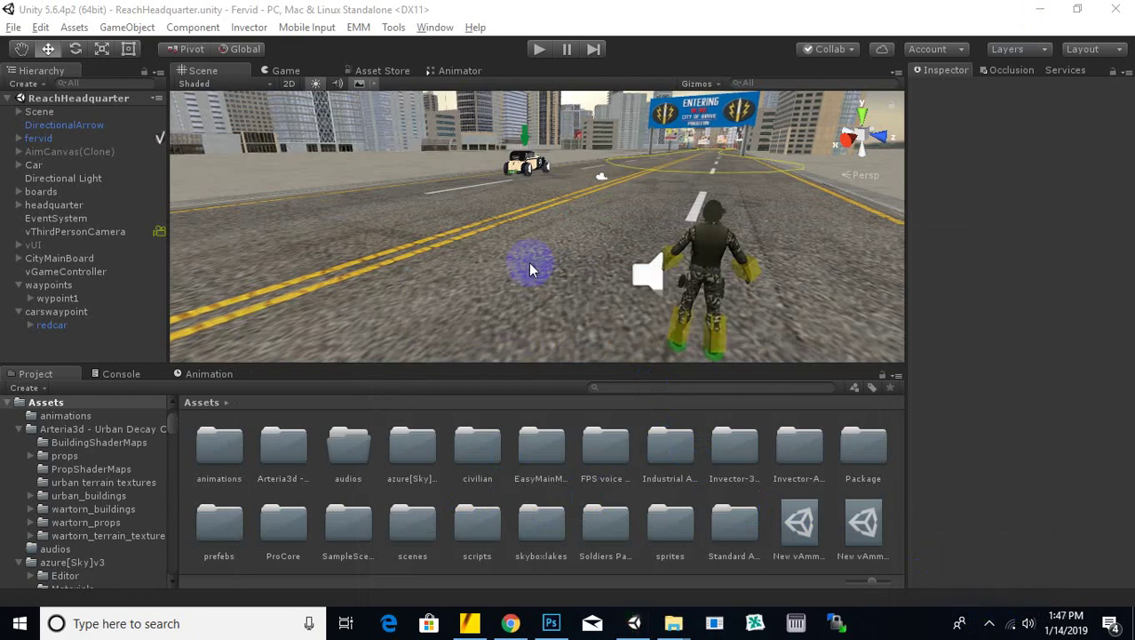
scroll(530, 270, down, 3)
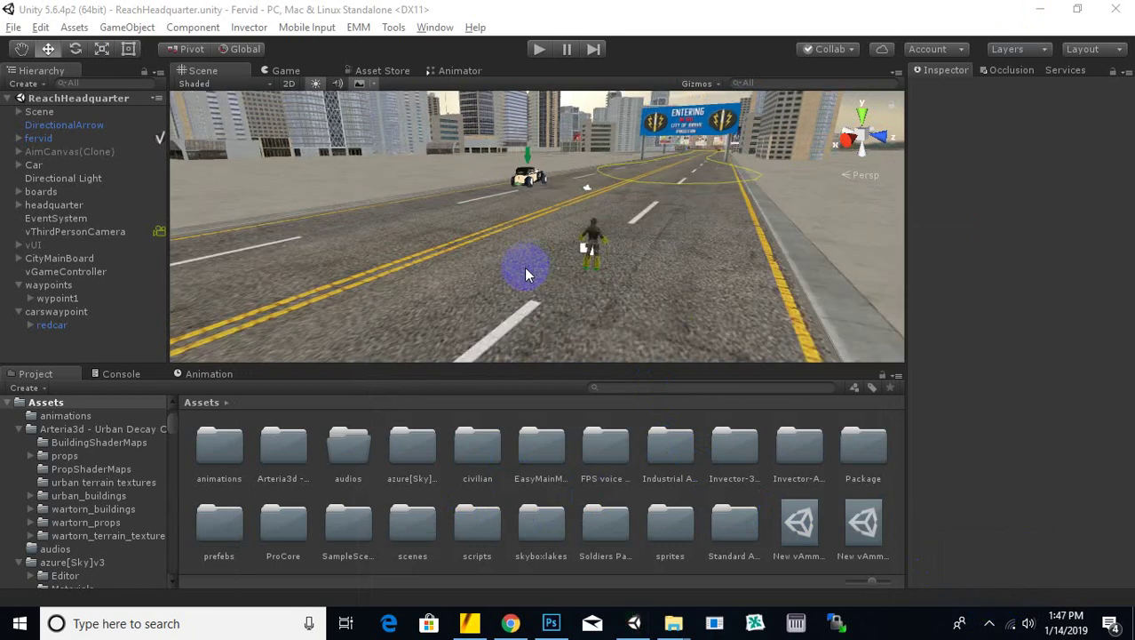
scroll(617, 280, up, 5)
scroll(619, 284, down, 5)
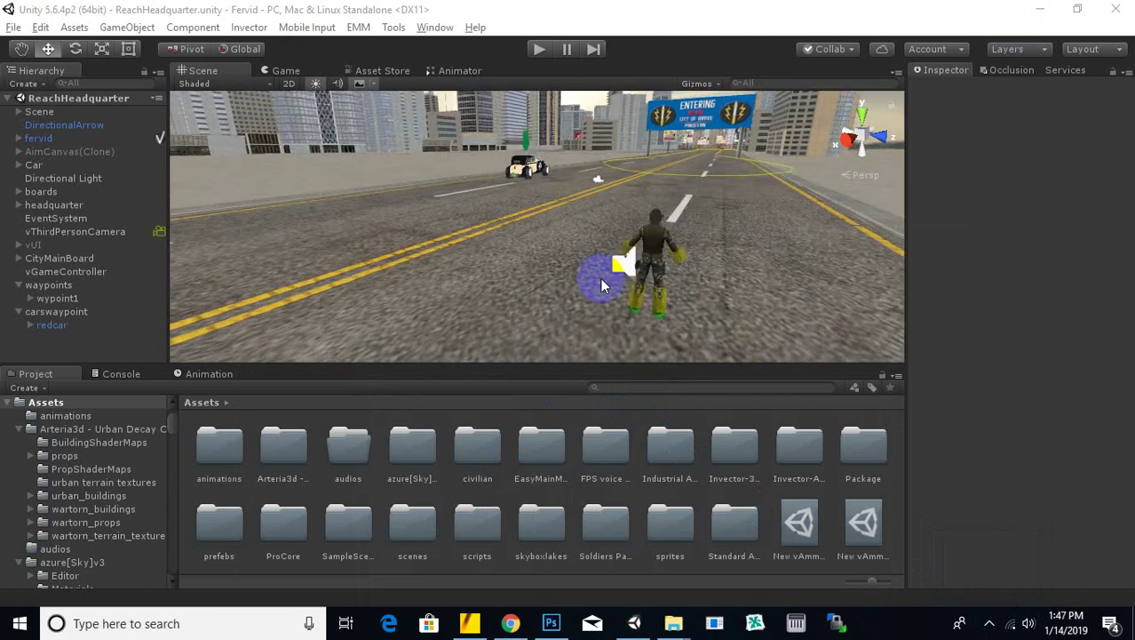
key(q)
middle_drag(522, 280, 389, 452)
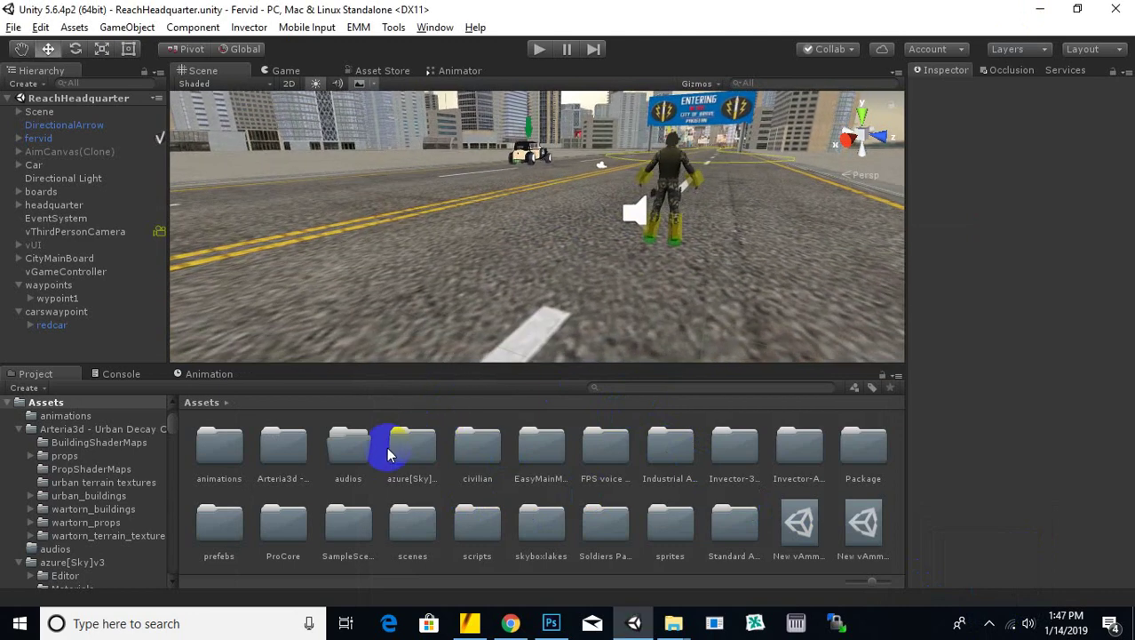
Open the FreeClimb folder inside the Add-ons folder of Invector-3rdPersonController in the project's Assets.
double_click(737, 460)
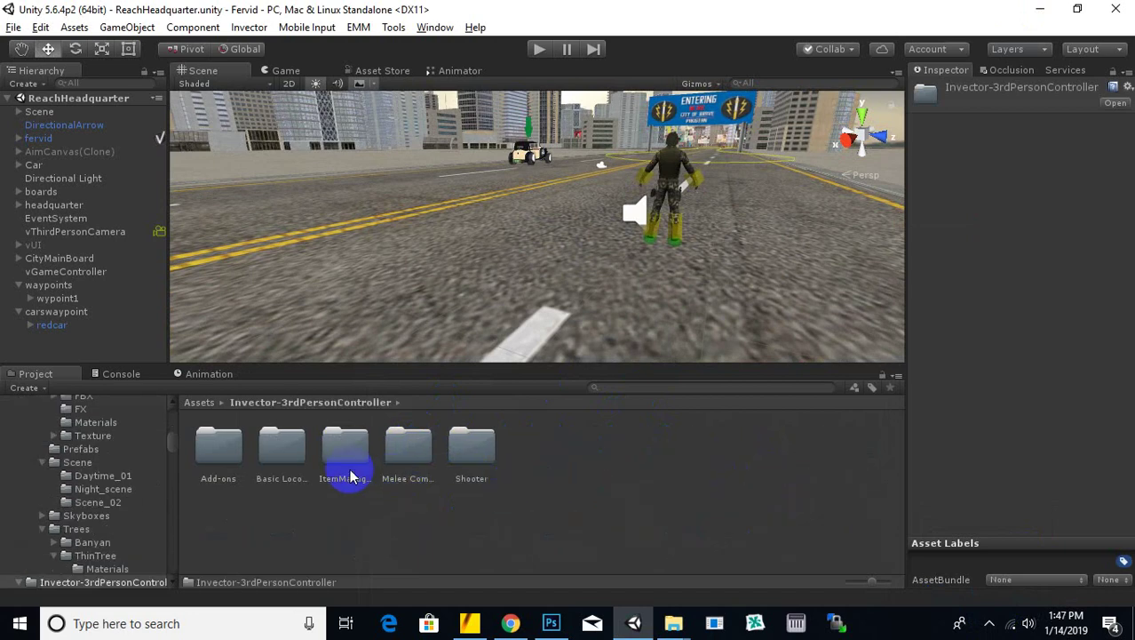
click(213, 446)
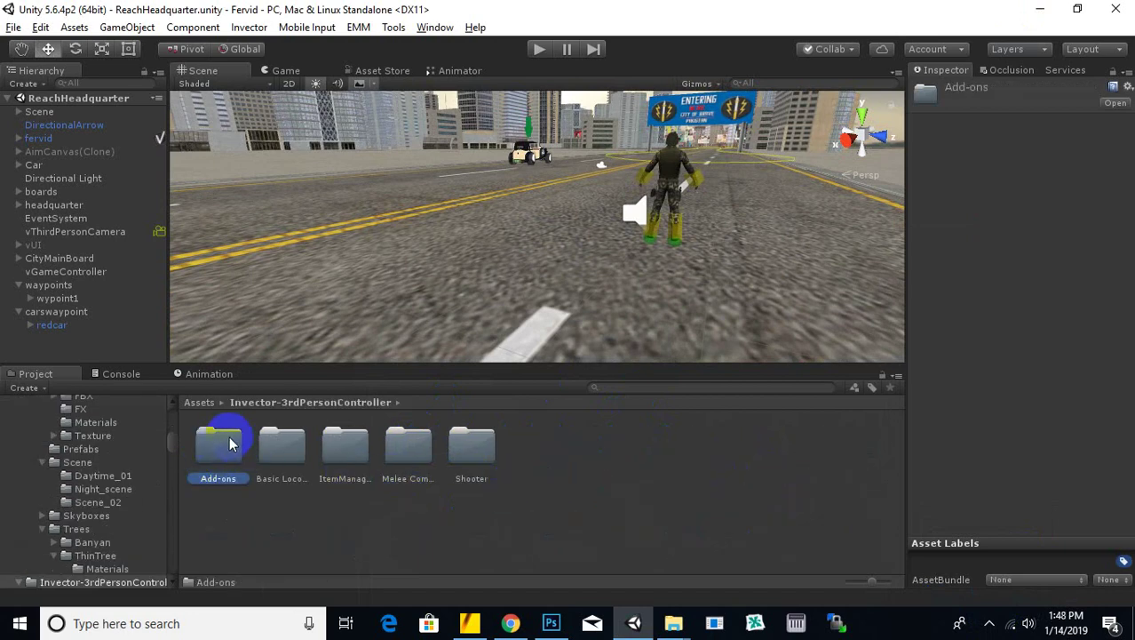
double_click(215, 445)
click(237, 460)
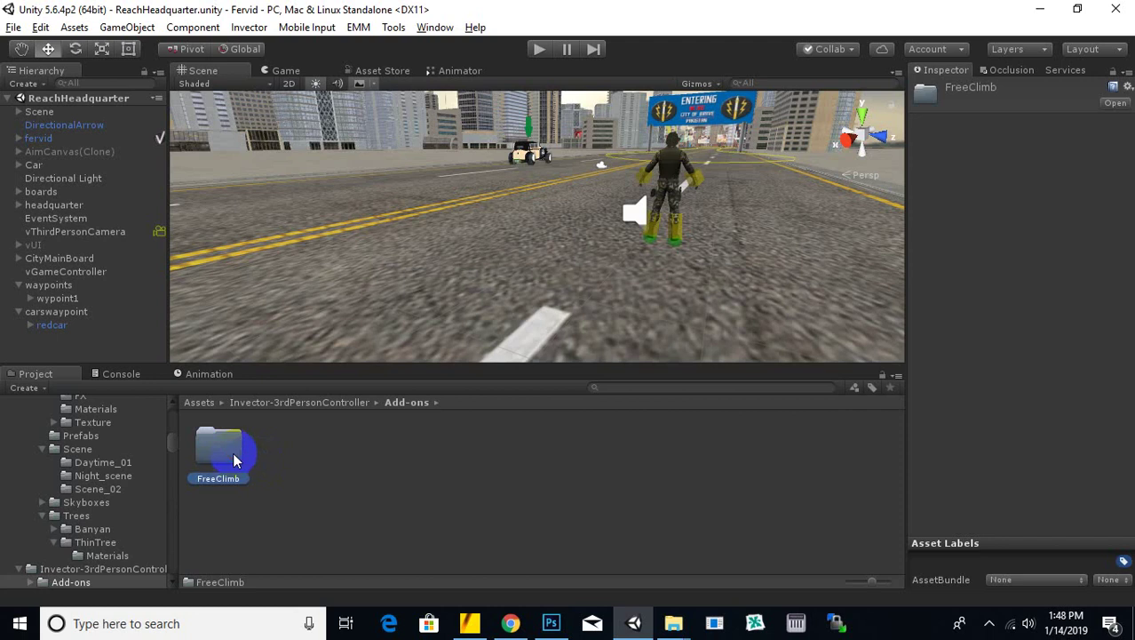
double_click(235, 460)
click(284, 508)
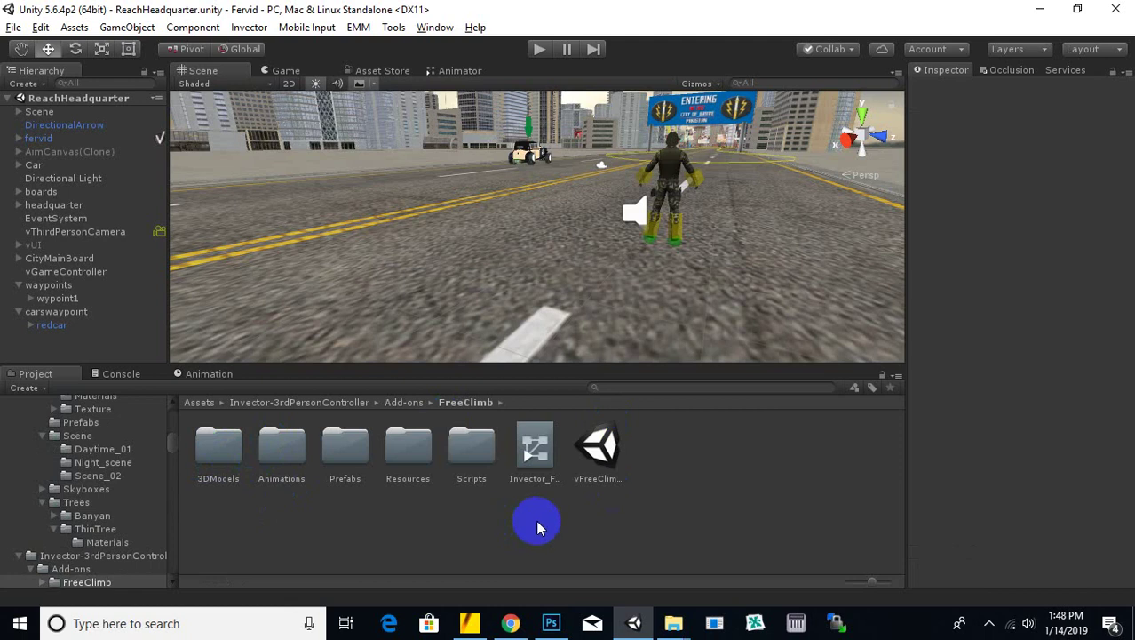
Look through the FreeClimb folder, inspecting the vFreeClimbDemo scene file and the contents of the Resources folder.
click(596, 448)
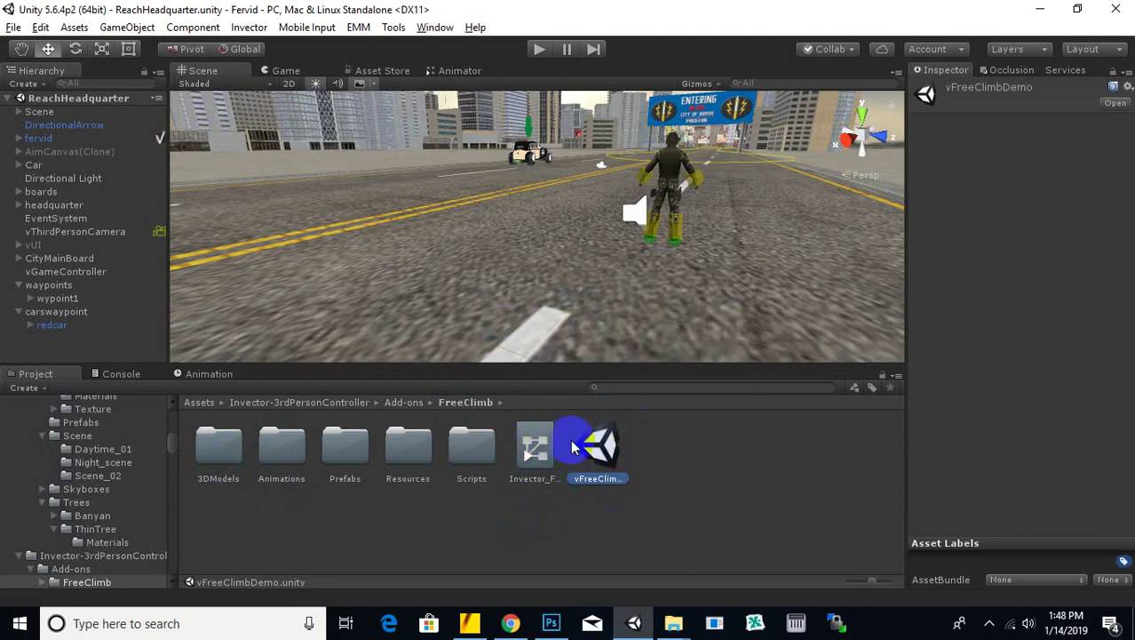
click(664, 435)
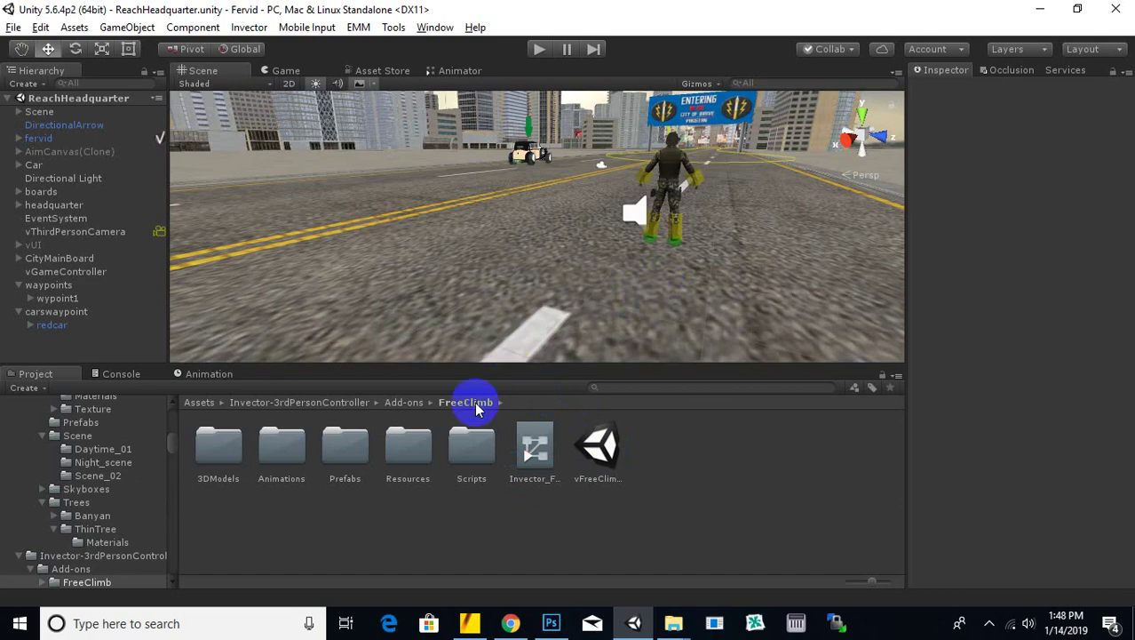
middle_drag(650, 306, 649, 312)
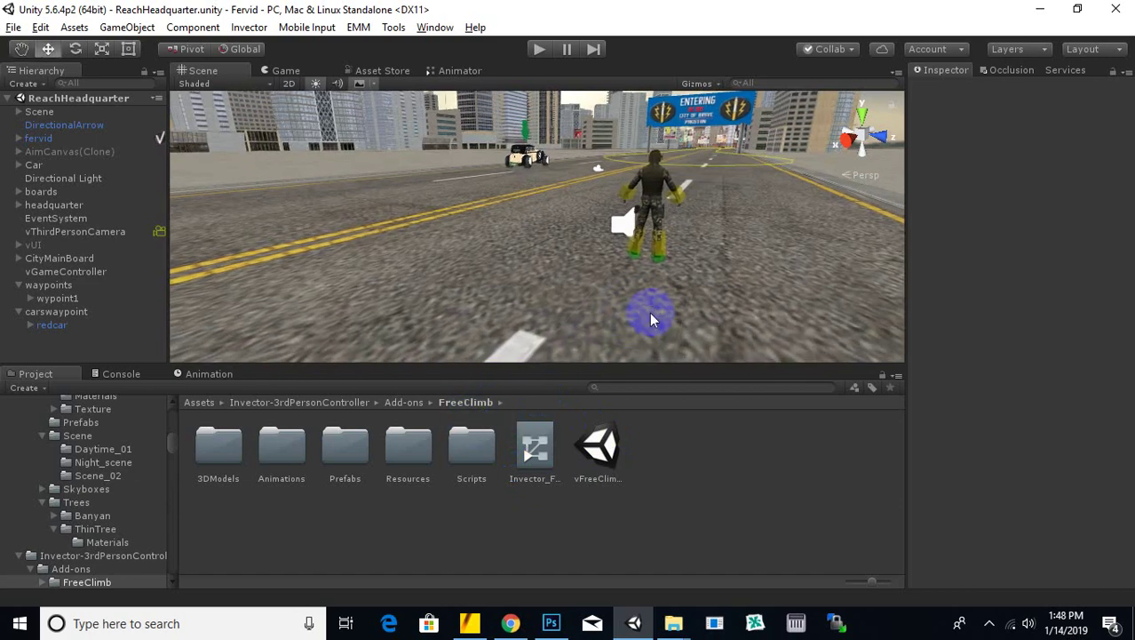
click(396, 456)
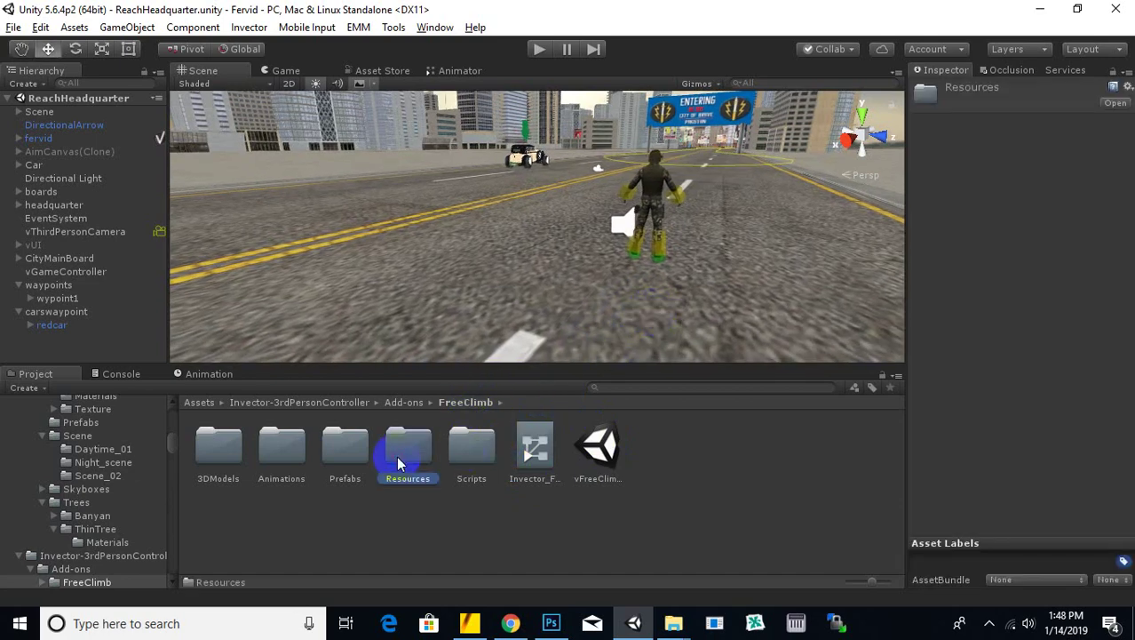
click(323, 561)
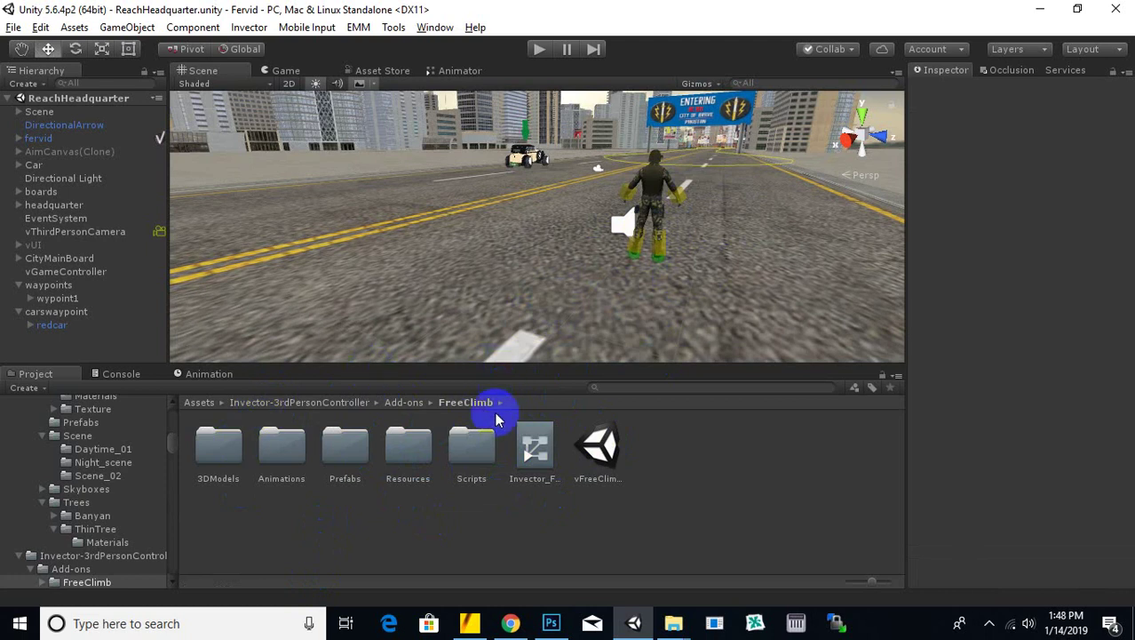
double_click(420, 447)
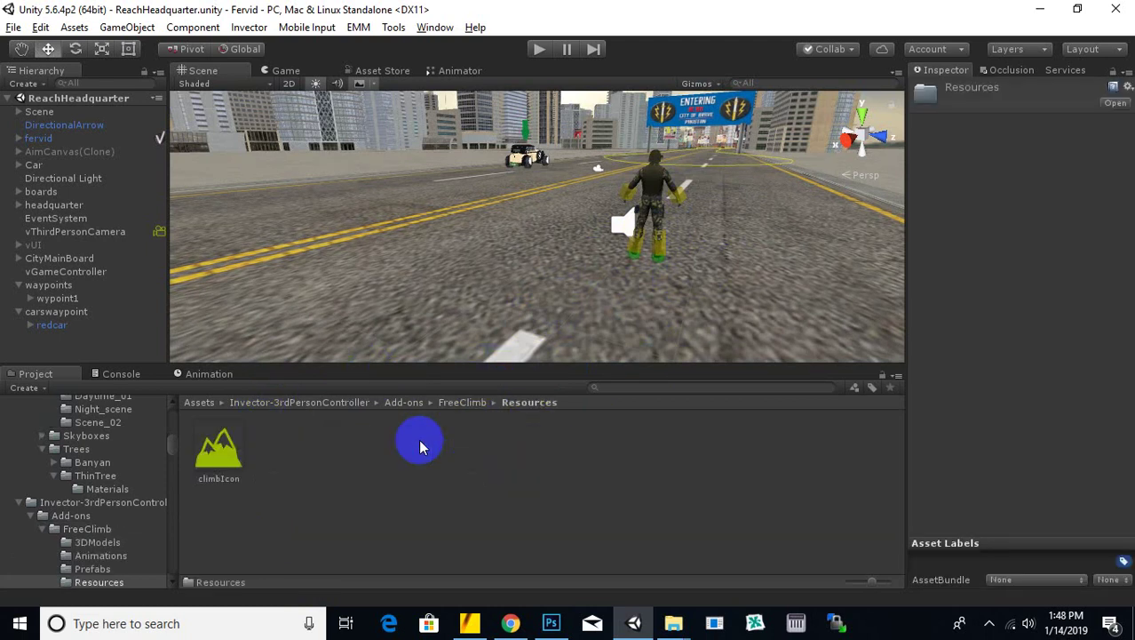
click(447, 402)
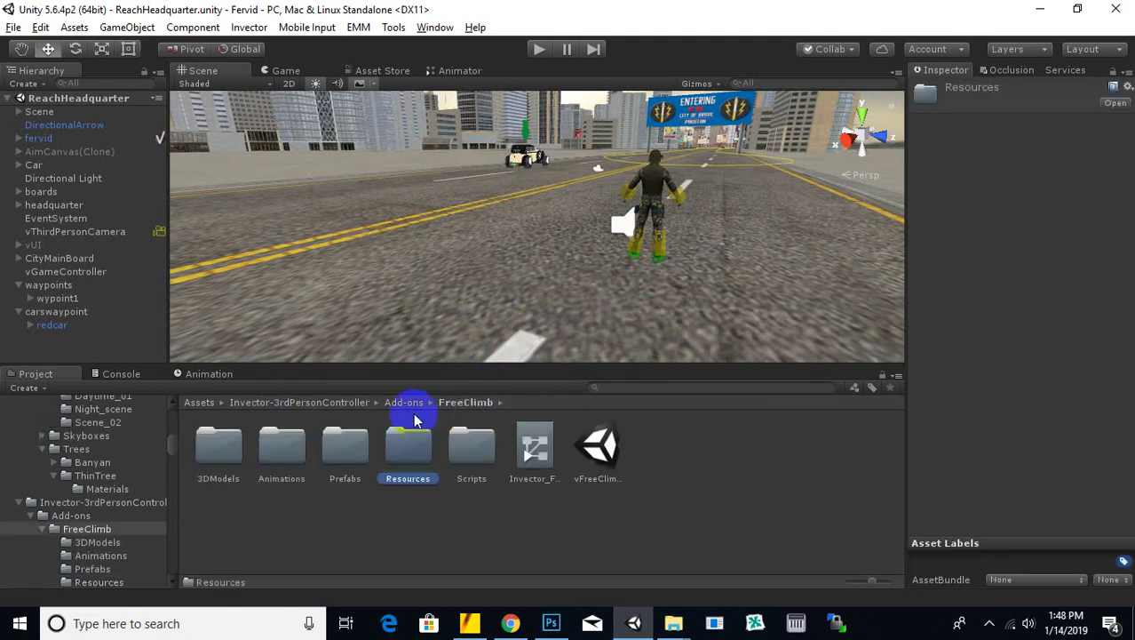
Open the README file from FreeClimb's Animations folder in MonoDevelop.
click(334, 444)
double_click(286, 449)
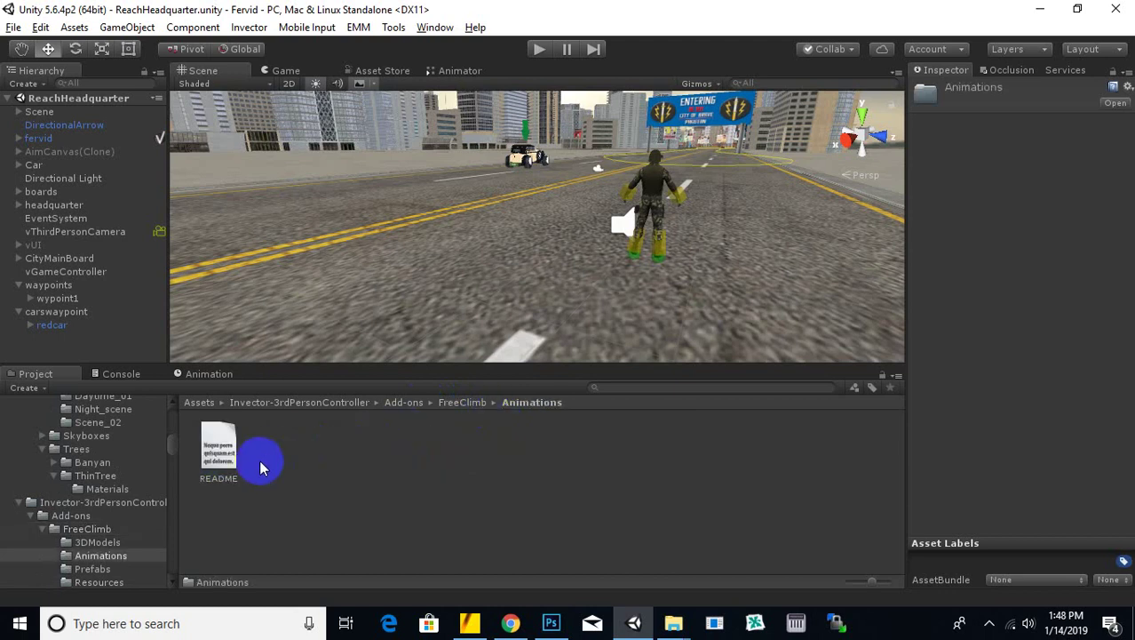
click(234, 464)
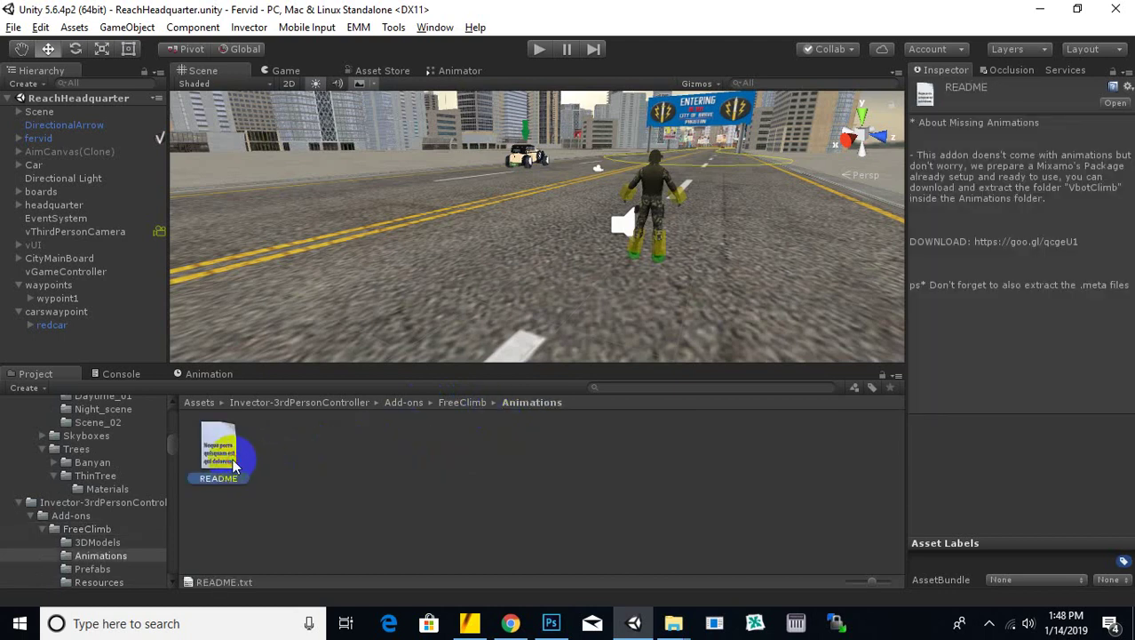
click(225, 457)
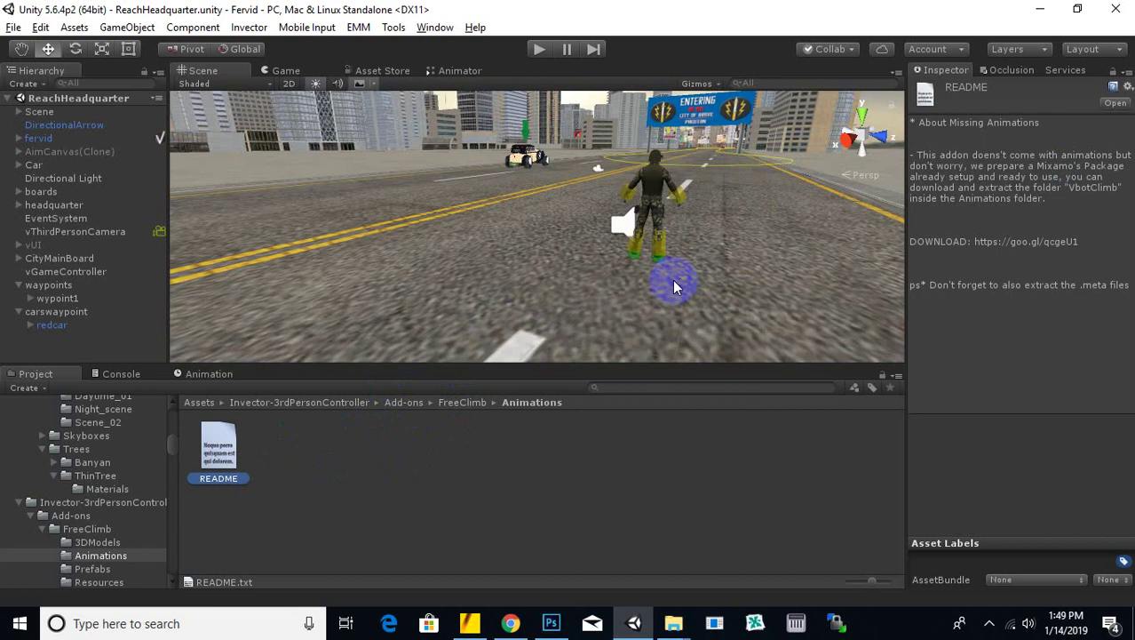
click(1066, 243)
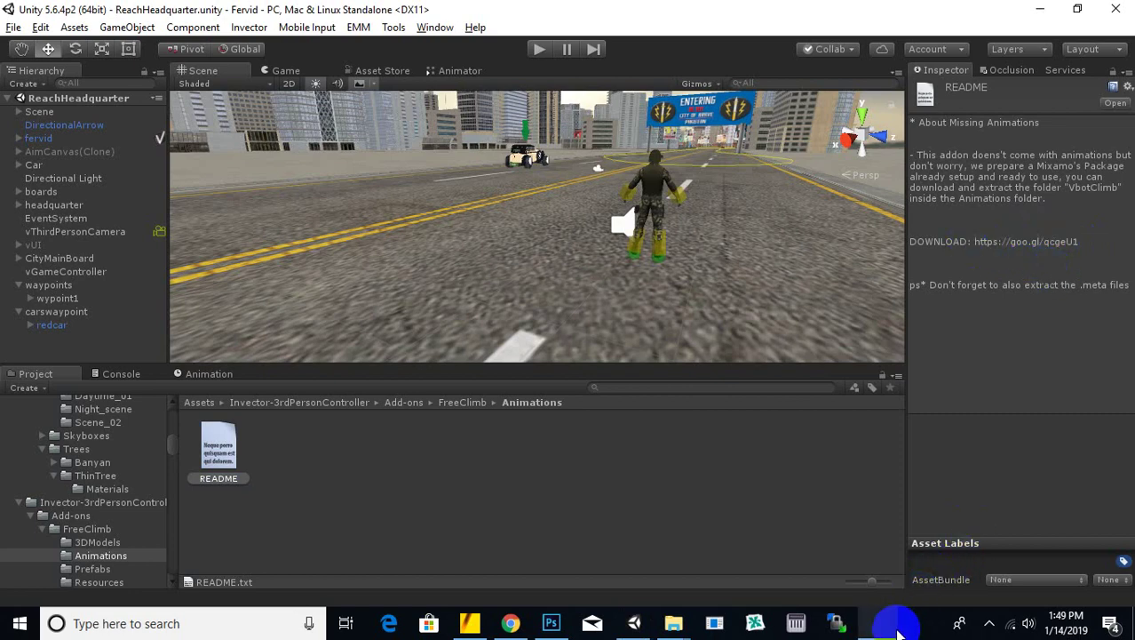
click(894, 632)
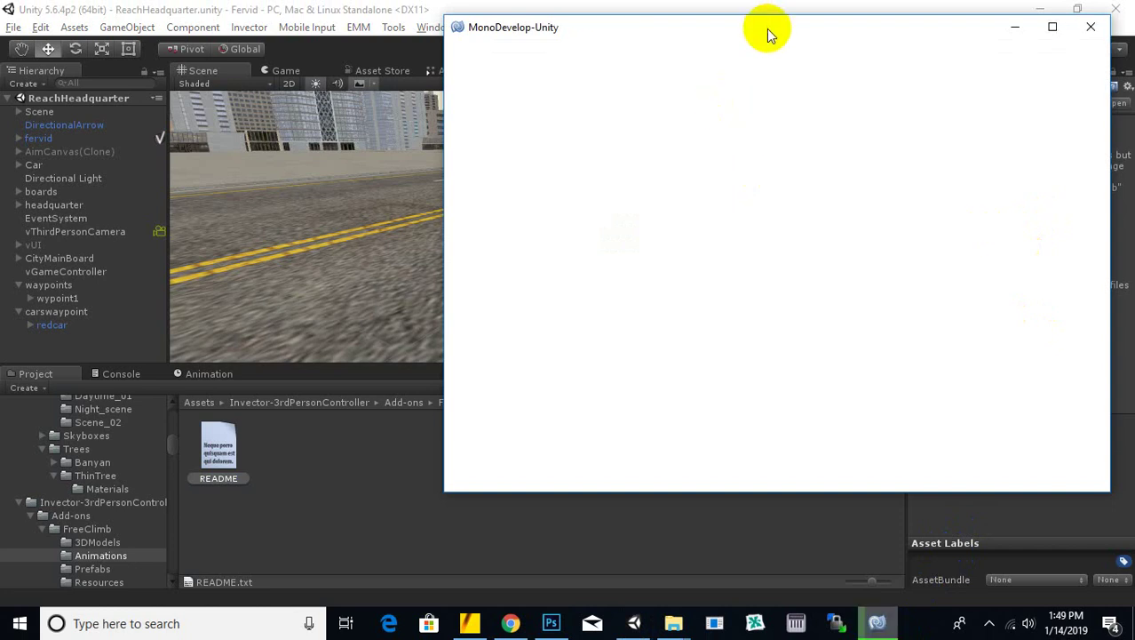
drag(765, 30, 751, 50)
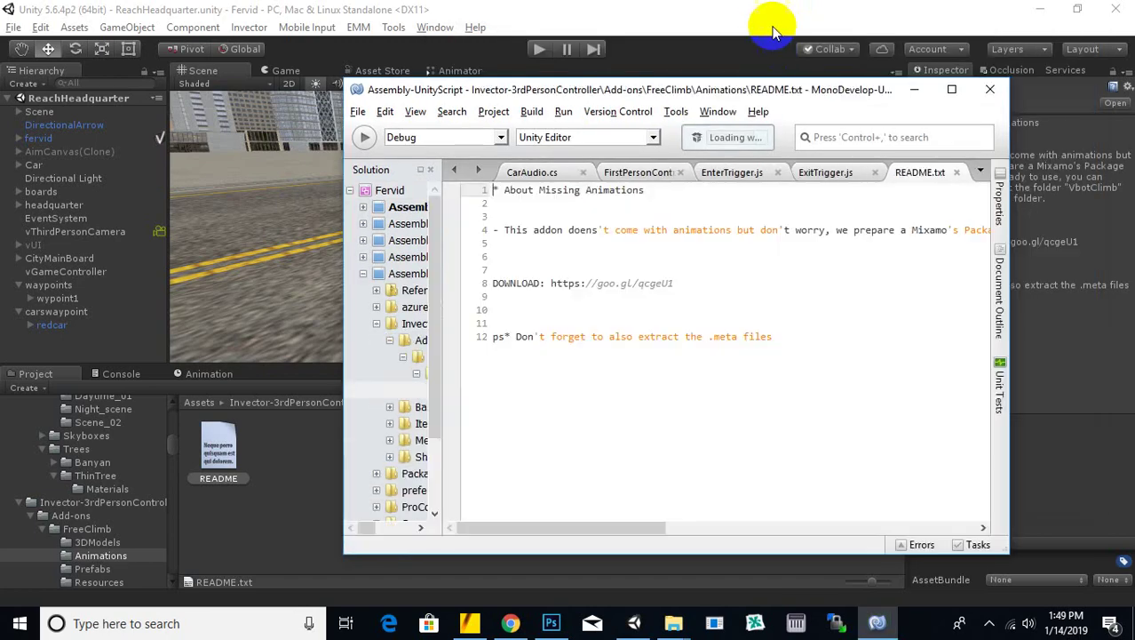
drag(673, 284, 548, 285)
right_click(550, 317)
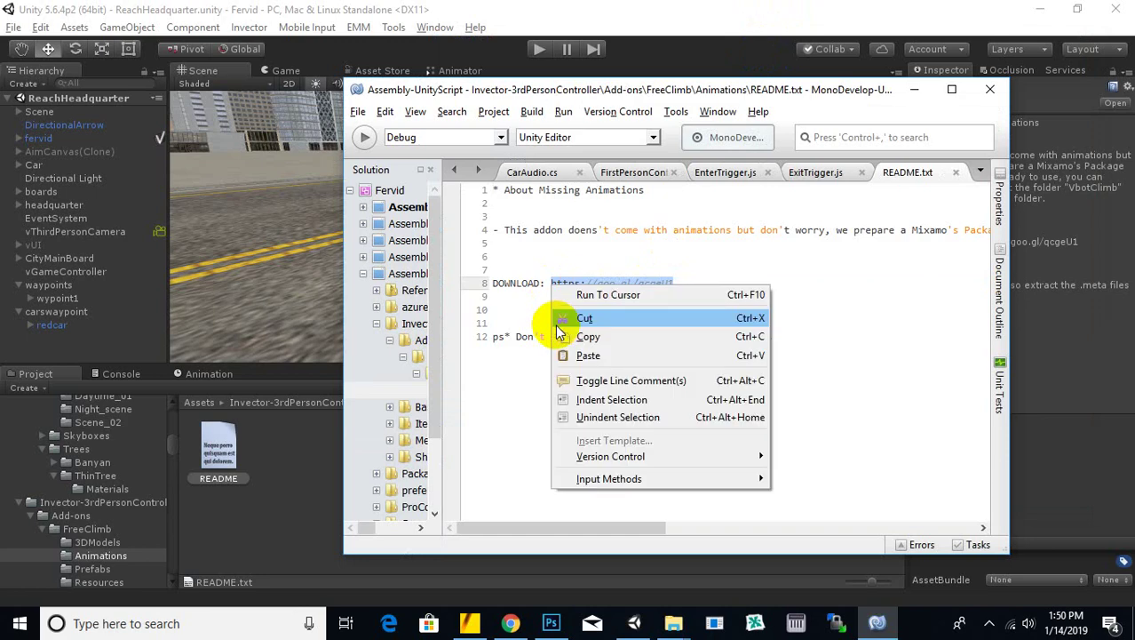
click(578, 341)
Open the copied link in a new Chrome tab and download VbotClimb.rar from OneDrive.
click(510, 623)
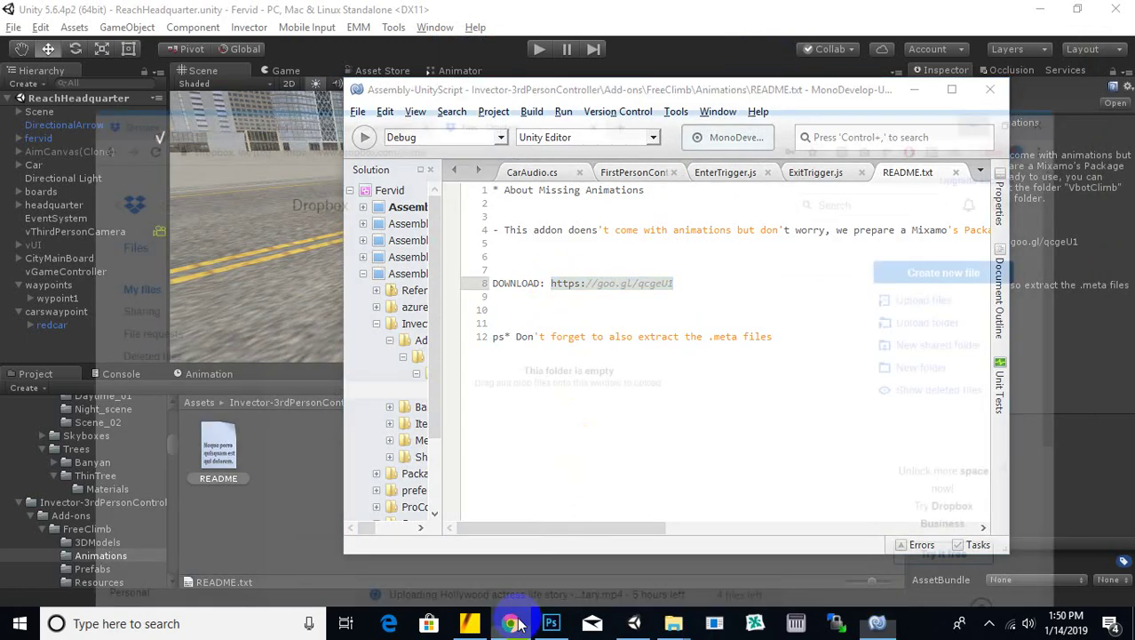
click(621, 13)
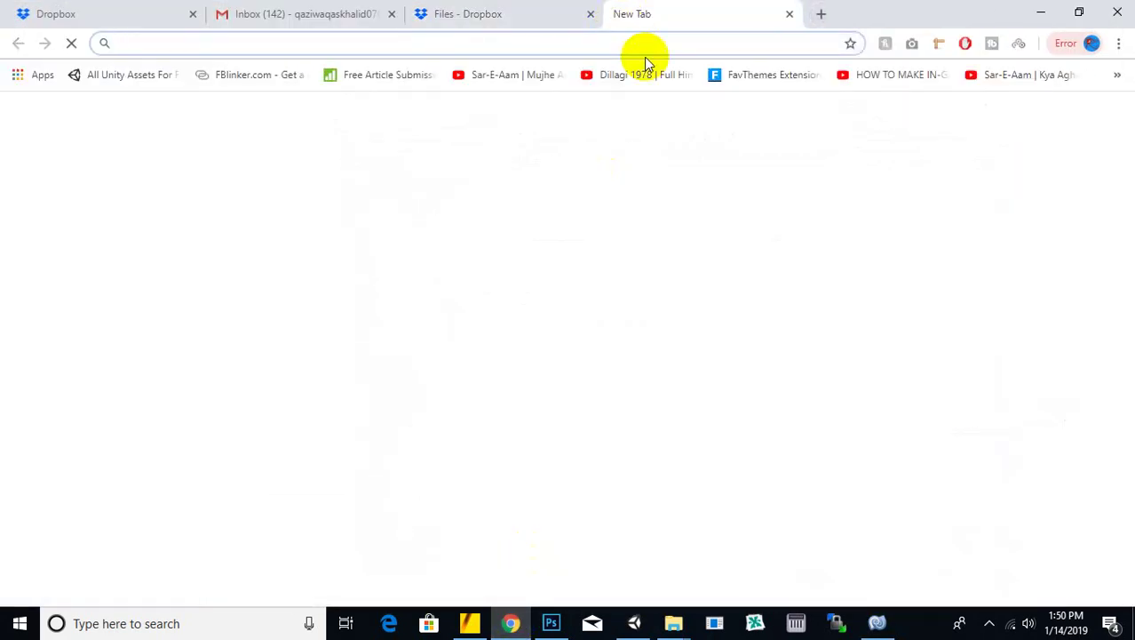
key(ctrl+v)
key(Return)
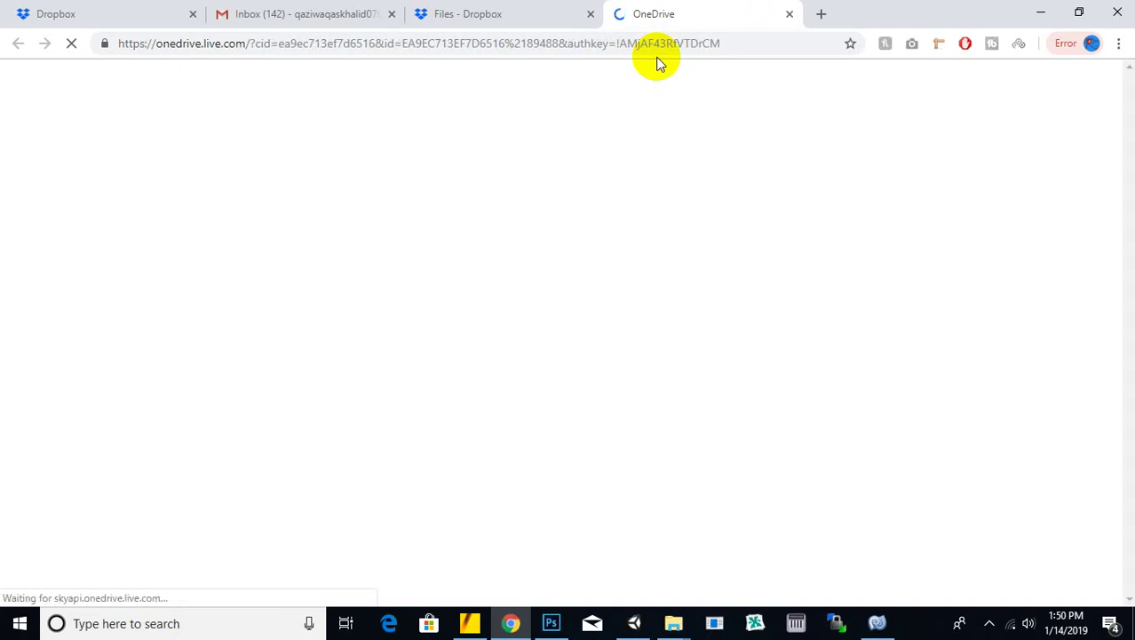
click(989, 623)
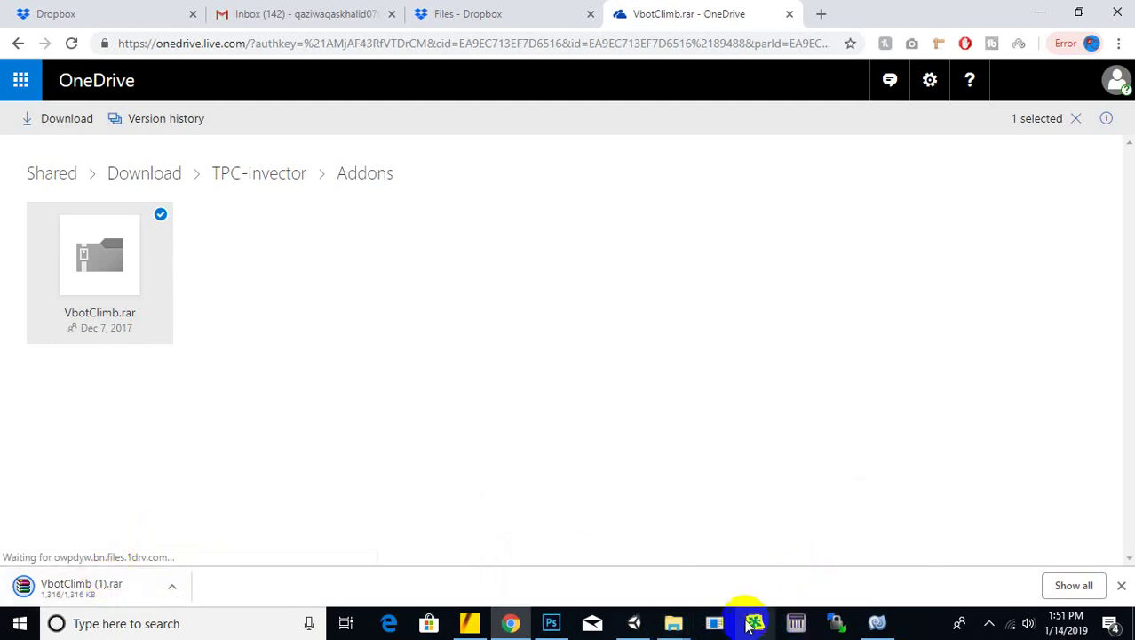
In File Explorer, open Documents > Fervid > Assets > Invector-3rdPersonController > Add-ons > FreeClimb > Animations.
click(672, 625)
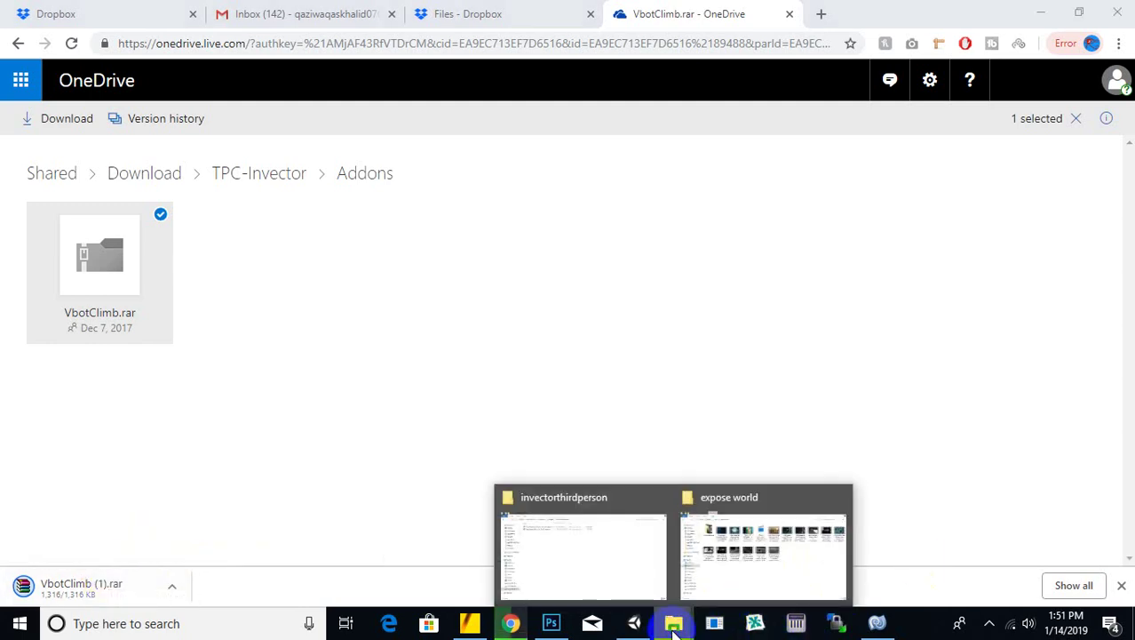
click(642, 580)
click(70, 153)
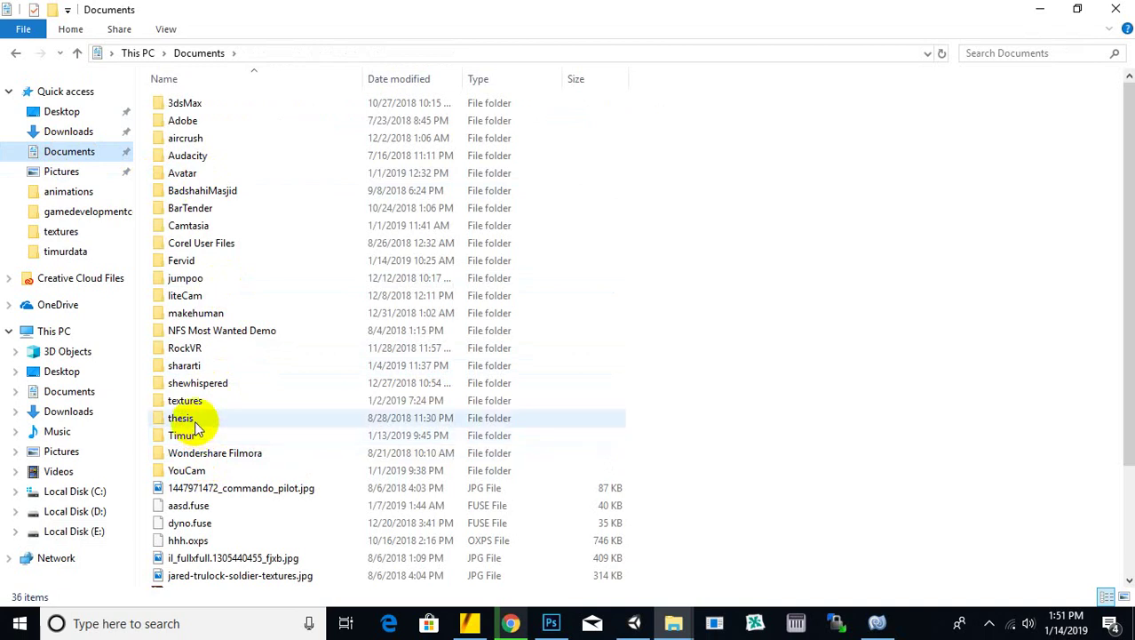
click(181, 261)
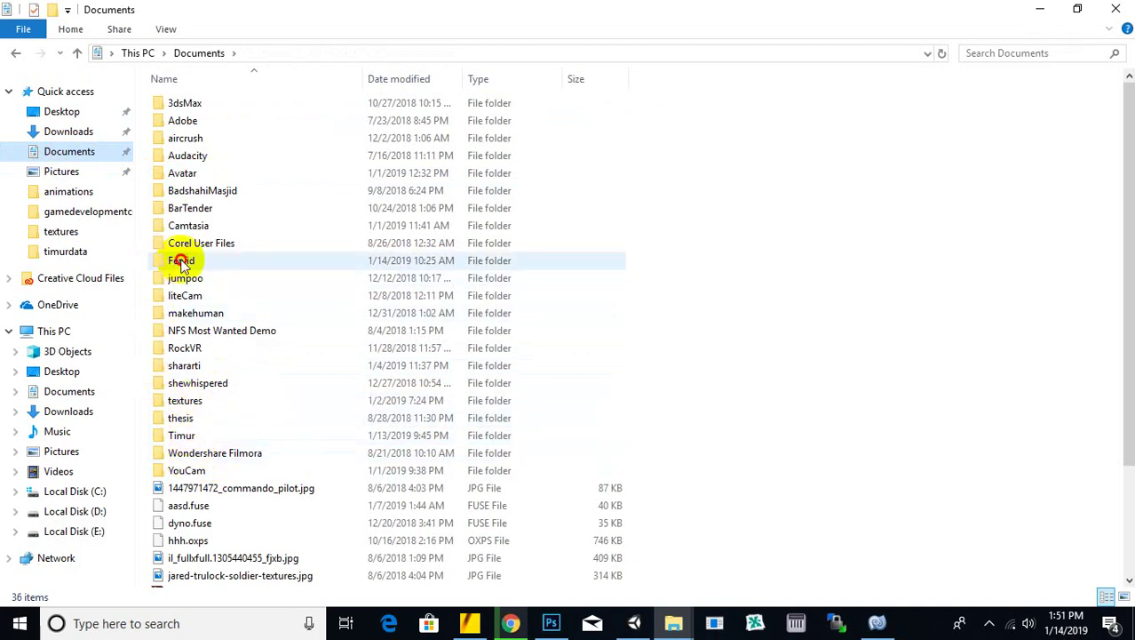
double_click(182, 261)
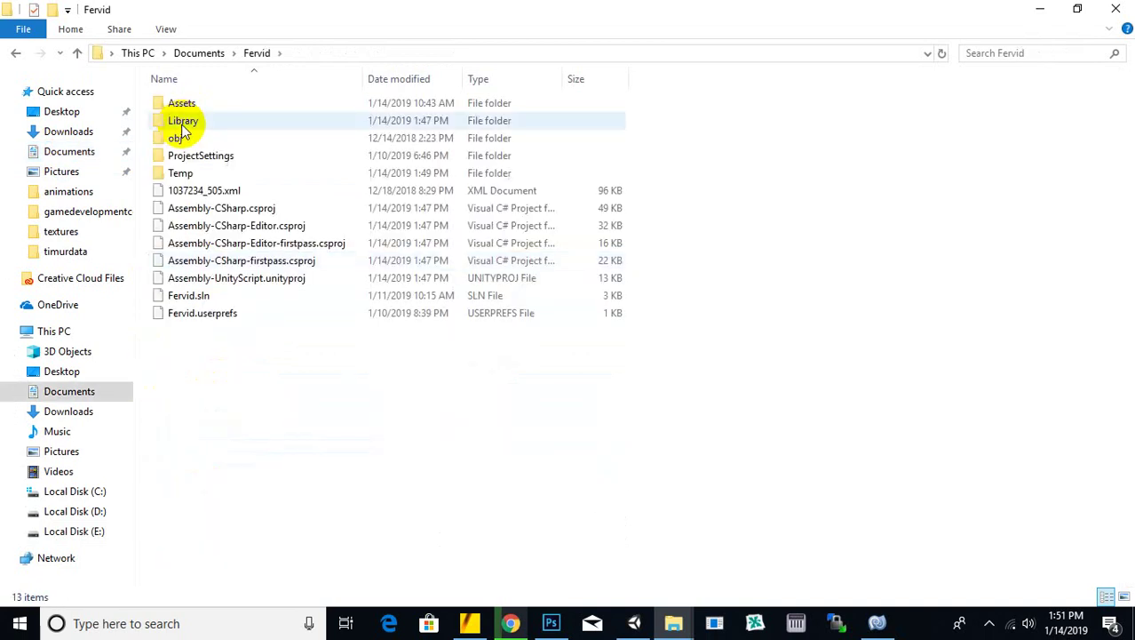
double_click(183, 105)
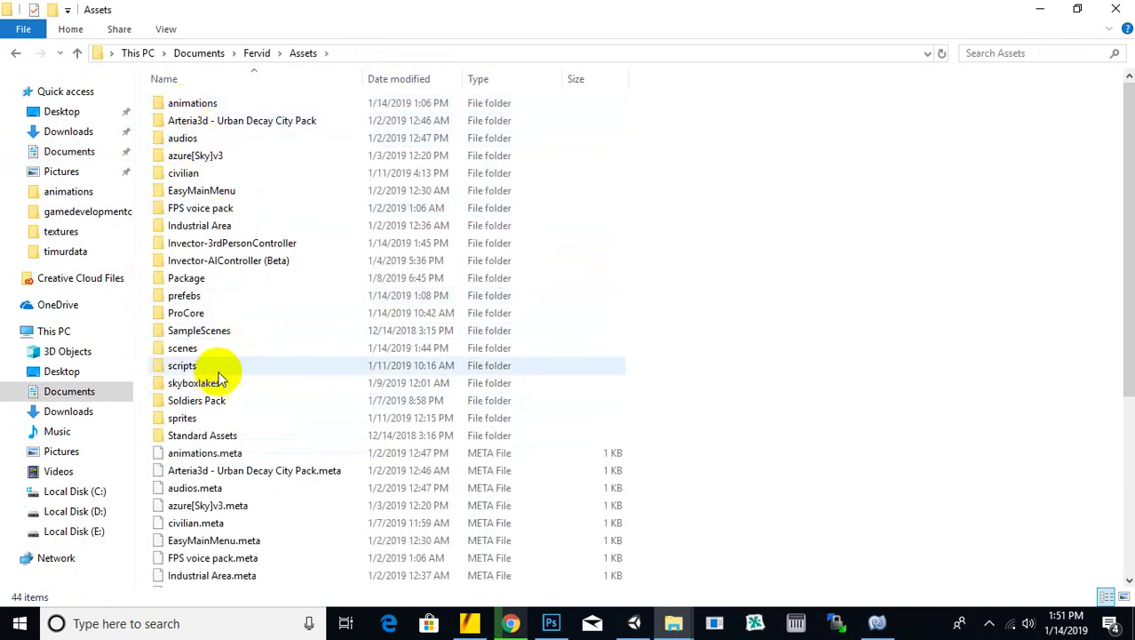
double_click(241, 242)
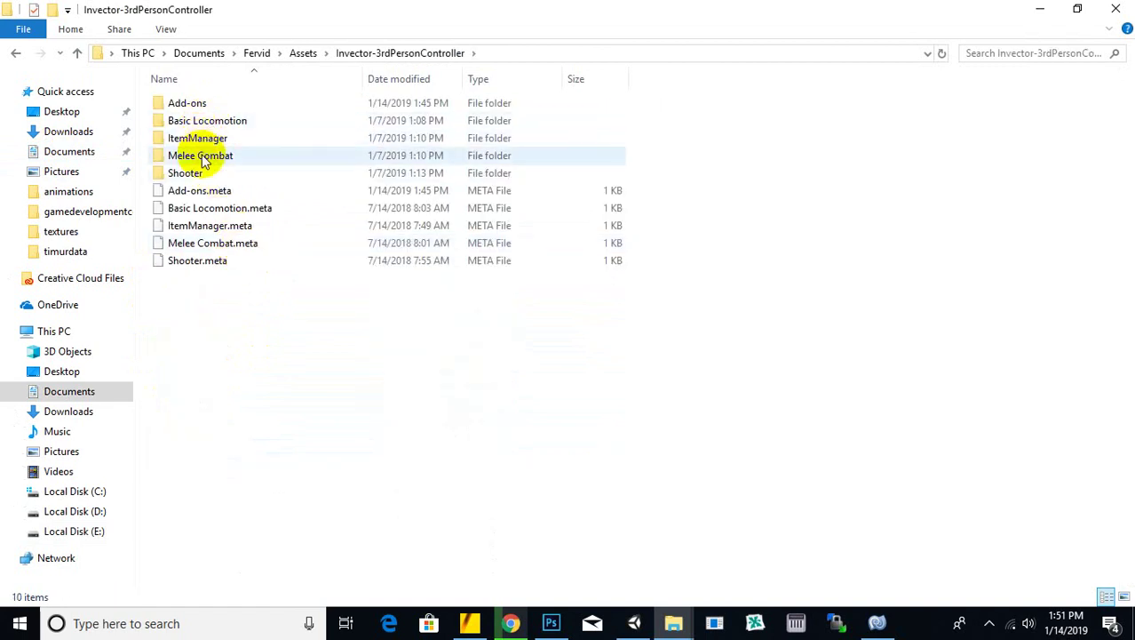
double_click(189, 104)
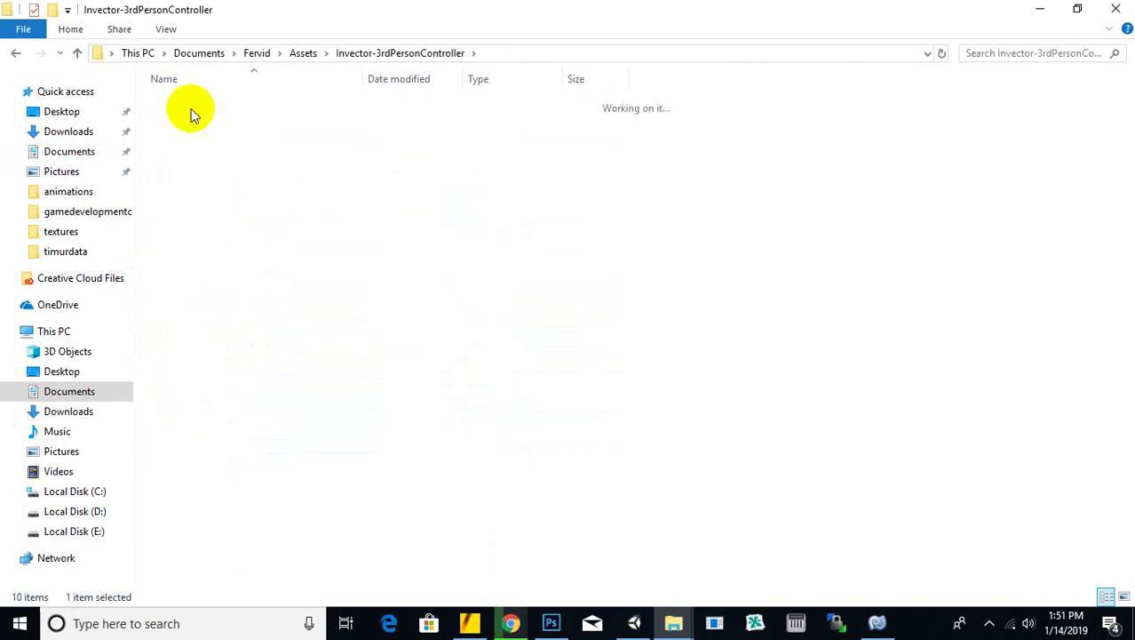
click(190, 105)
double_click(190, 105)
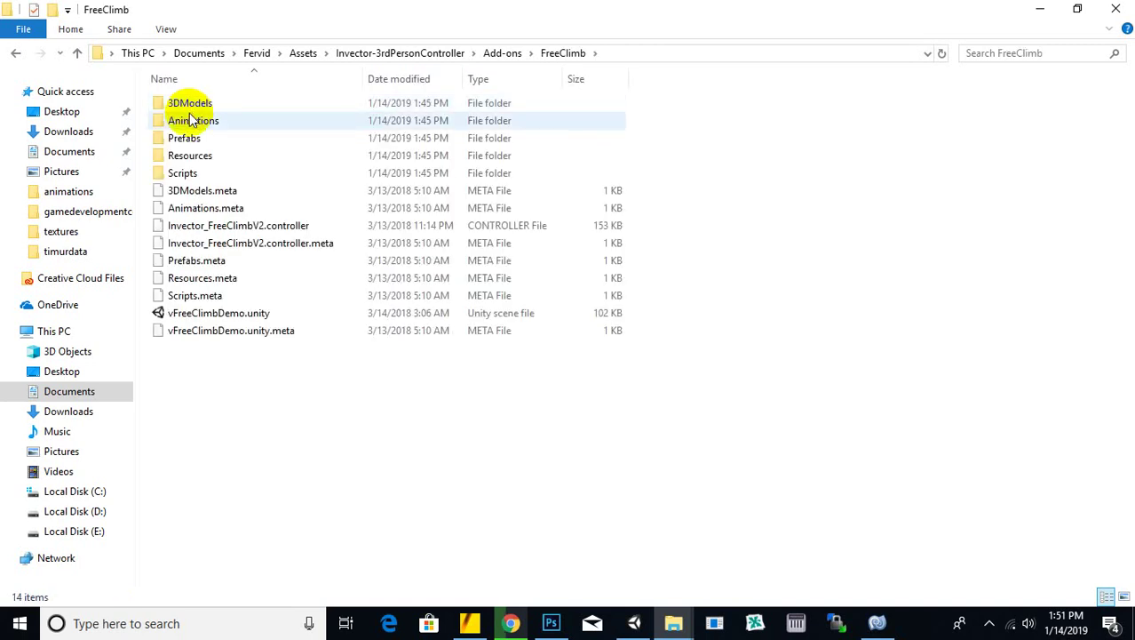
double_click(190, 119)
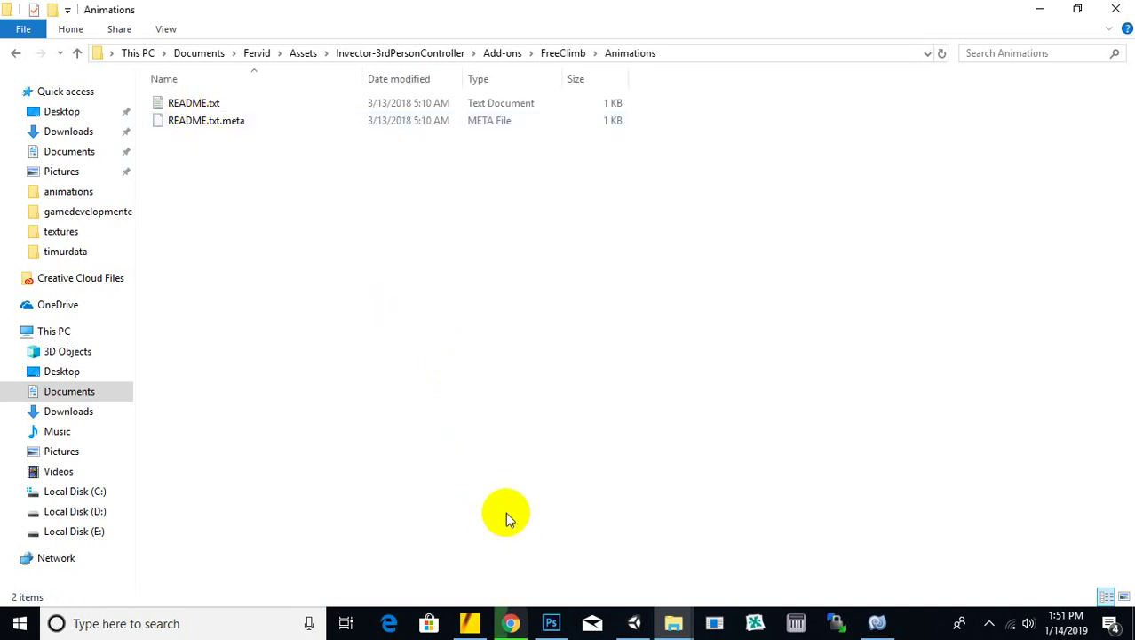
Copy the downloaded VbotClimb (1).rar from Chrome into FreeClimb's Animations folder and cancel the duplicate VbotClimb (2).rar download.
click(511, 622)
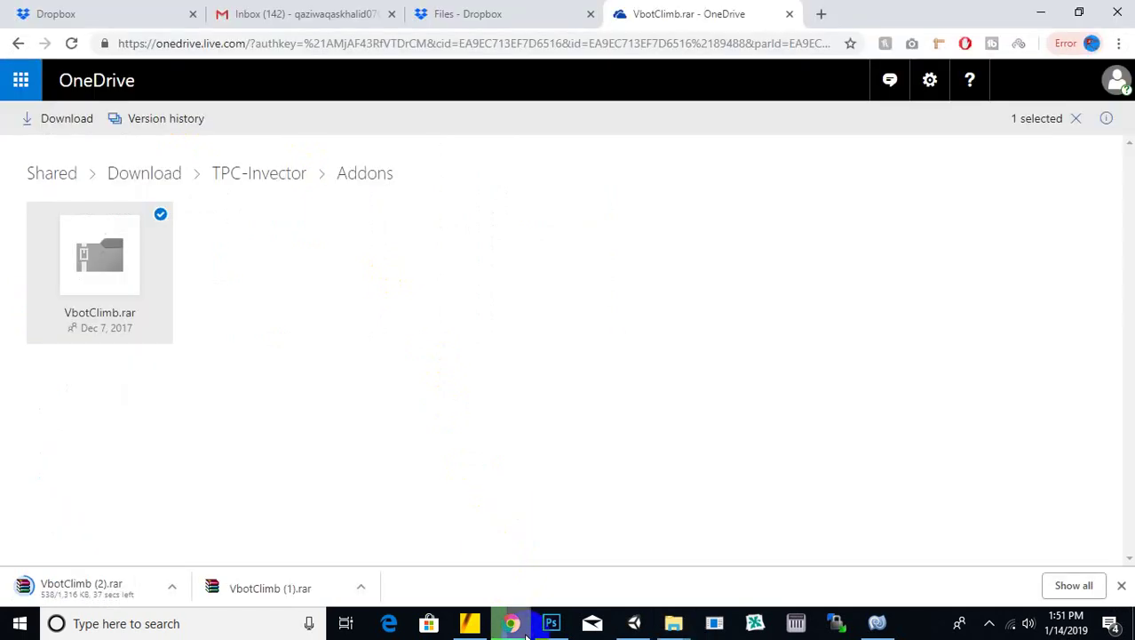
drag(271, 590, 491, 317)
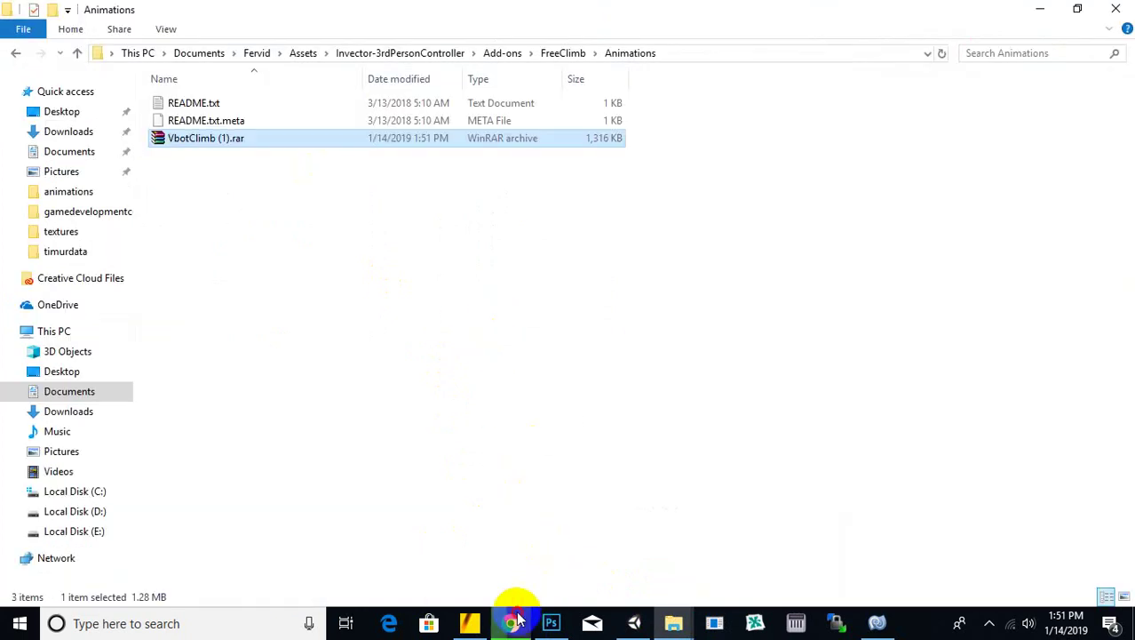
click(517, 620)
click(171, 585)
click(212, 561)
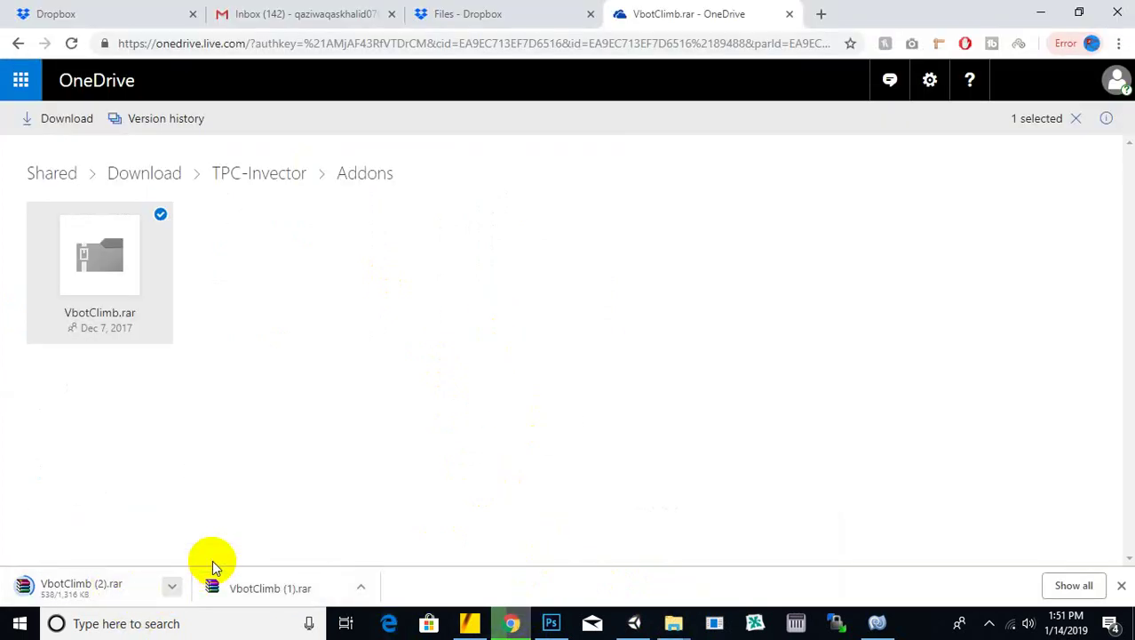
click(1121, 584)
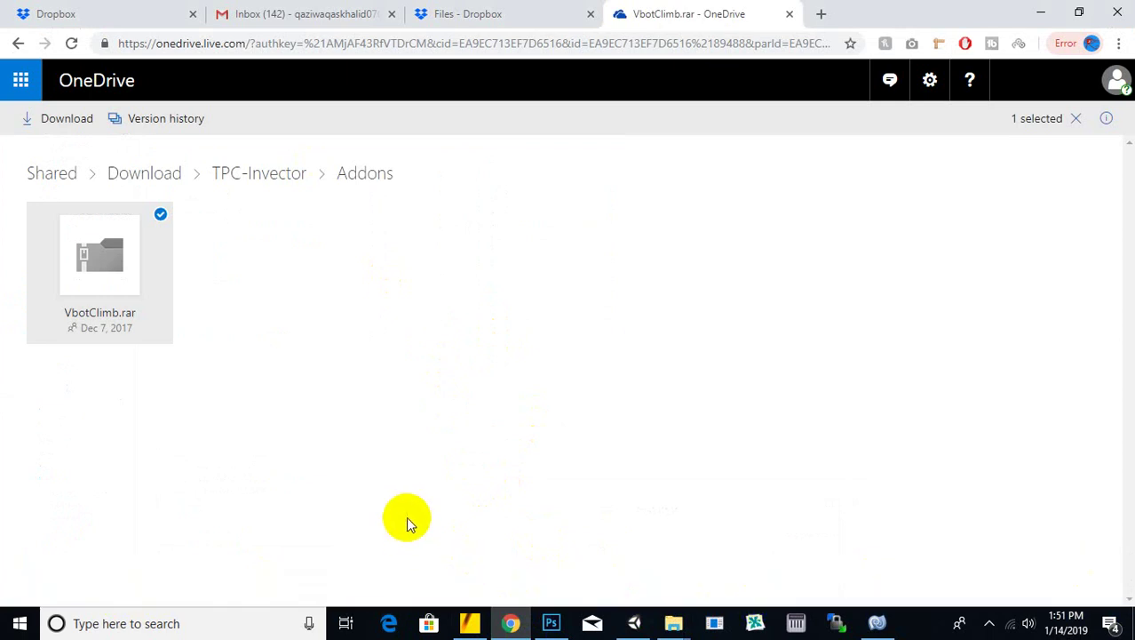
In File Explorer, extract VbotClimb (1).rar directly into the Animations folder and delete the archive.
mouse_move(668, 620)
click(608, 553)
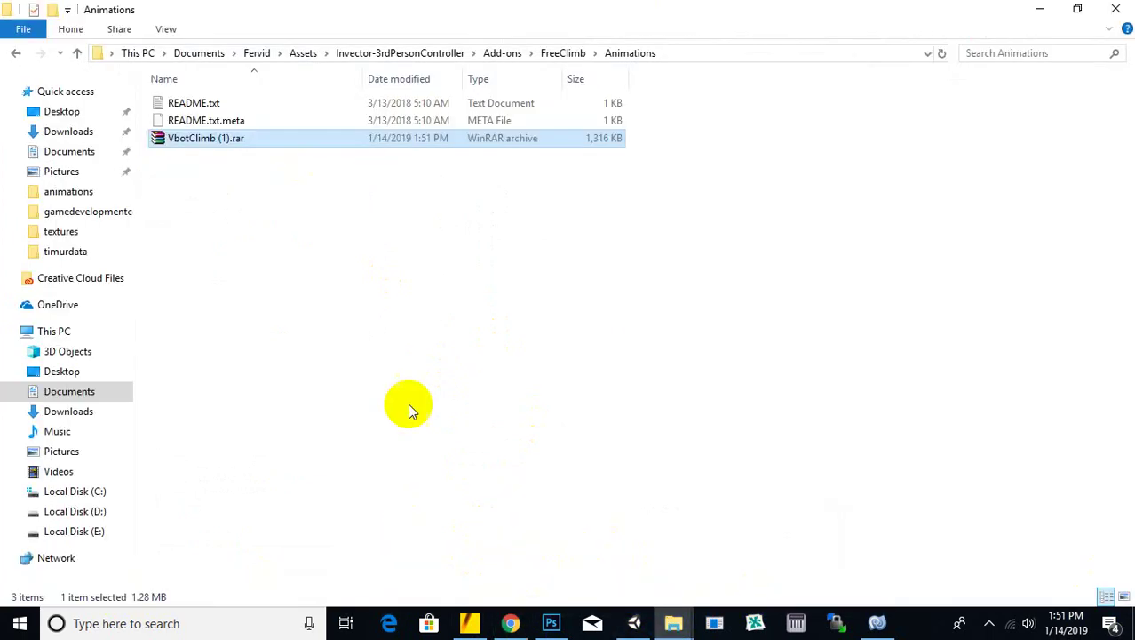
right_click(252, 142)
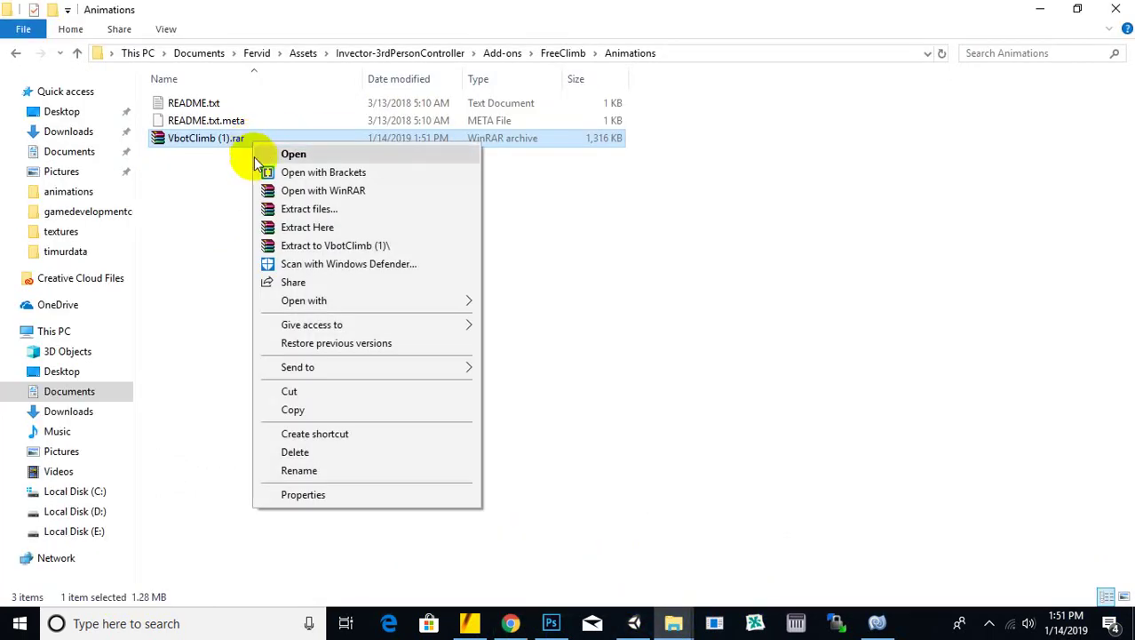
click(293, 227)
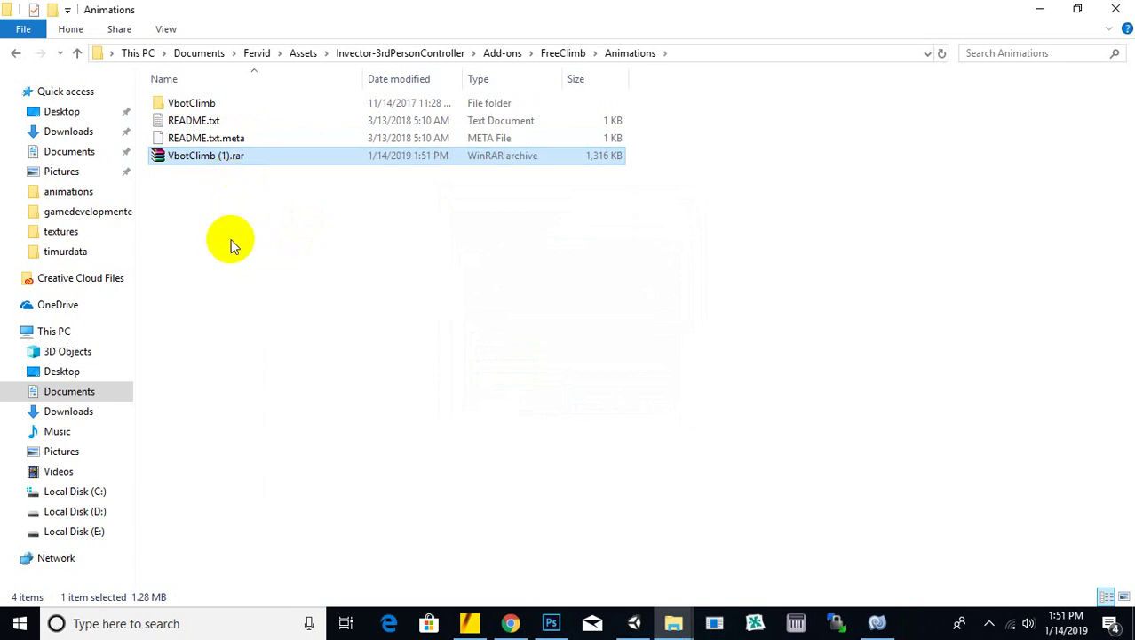
key(Delete)
Check the animation and .meta files inside the extracted VbotClimb folder, then go back up to the FreeClimb folder.
double_click(203, 101)
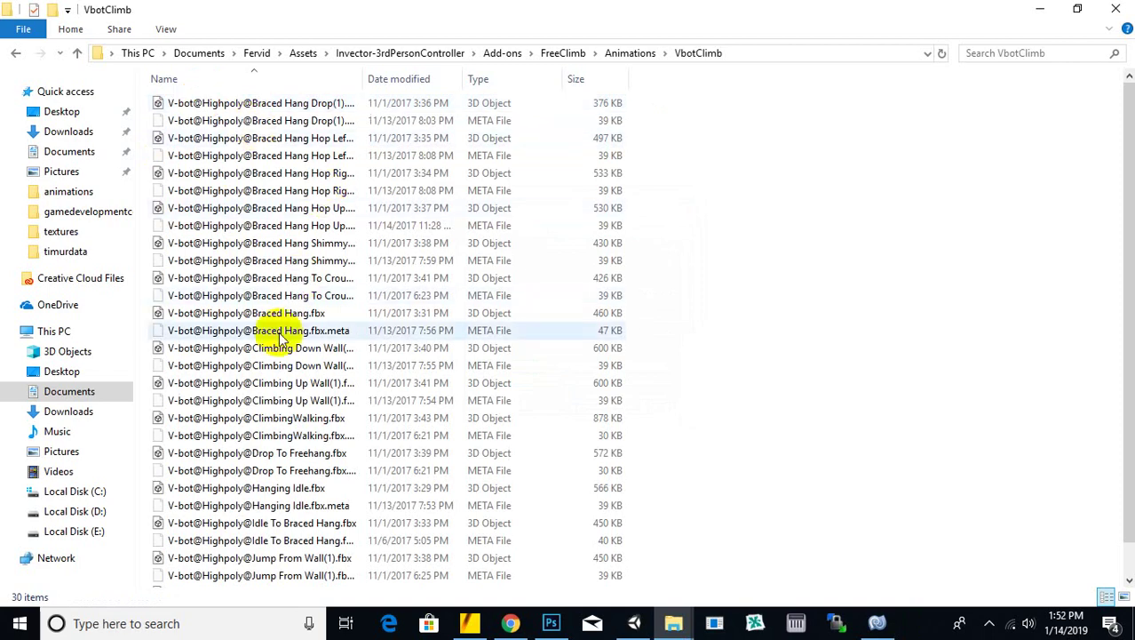
scroll(281, 336, down, 1)
scroll(329, 214, up, 1)
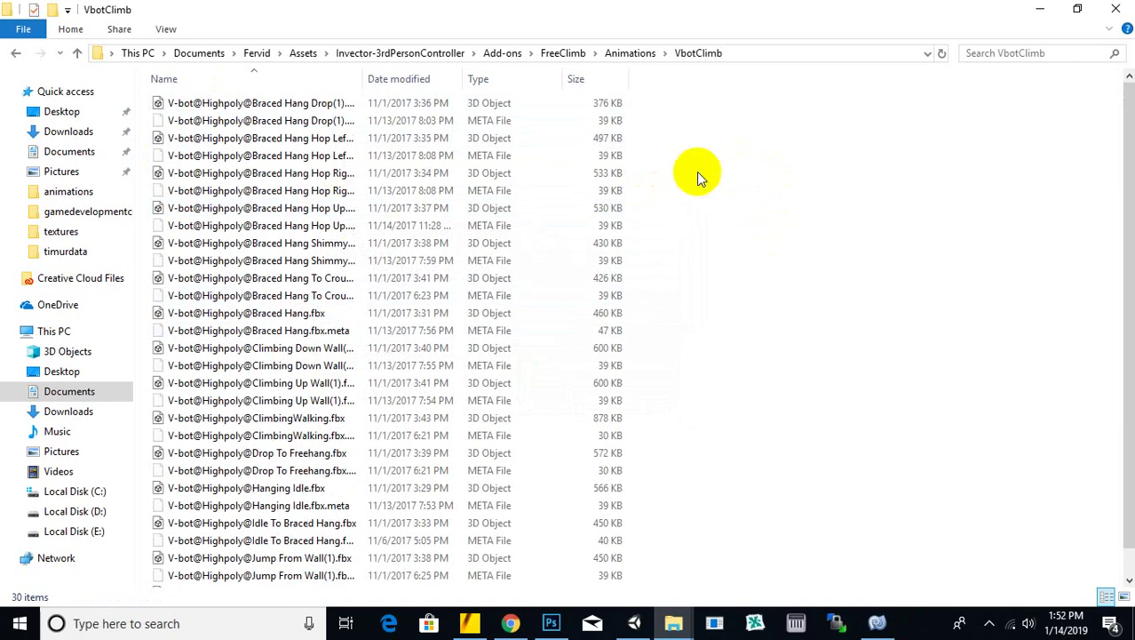
click(628, 52)
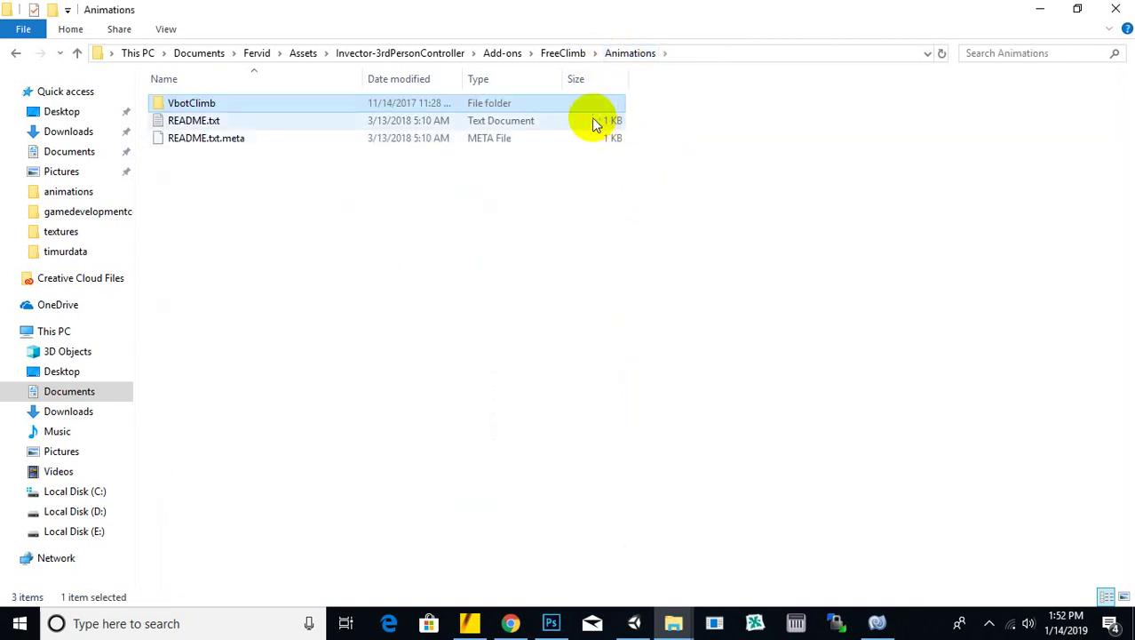
click(559, 210)
click(567, 55)
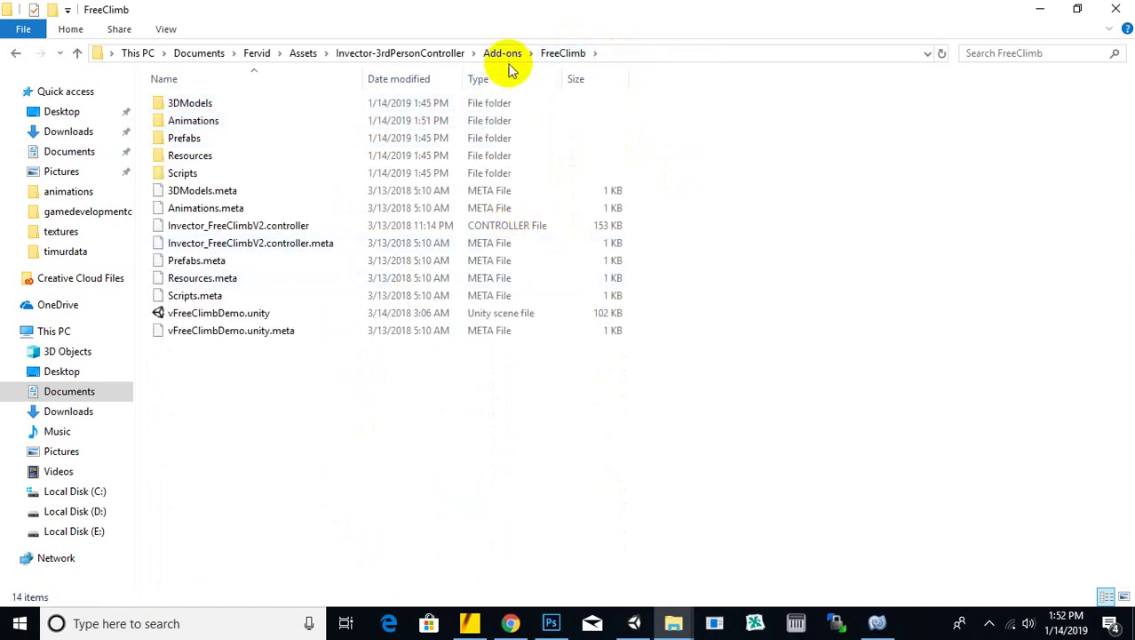
Switch to Unity to import the extracted VbotClimb animations and show the project's root Assets folder.
click(1041, 8)
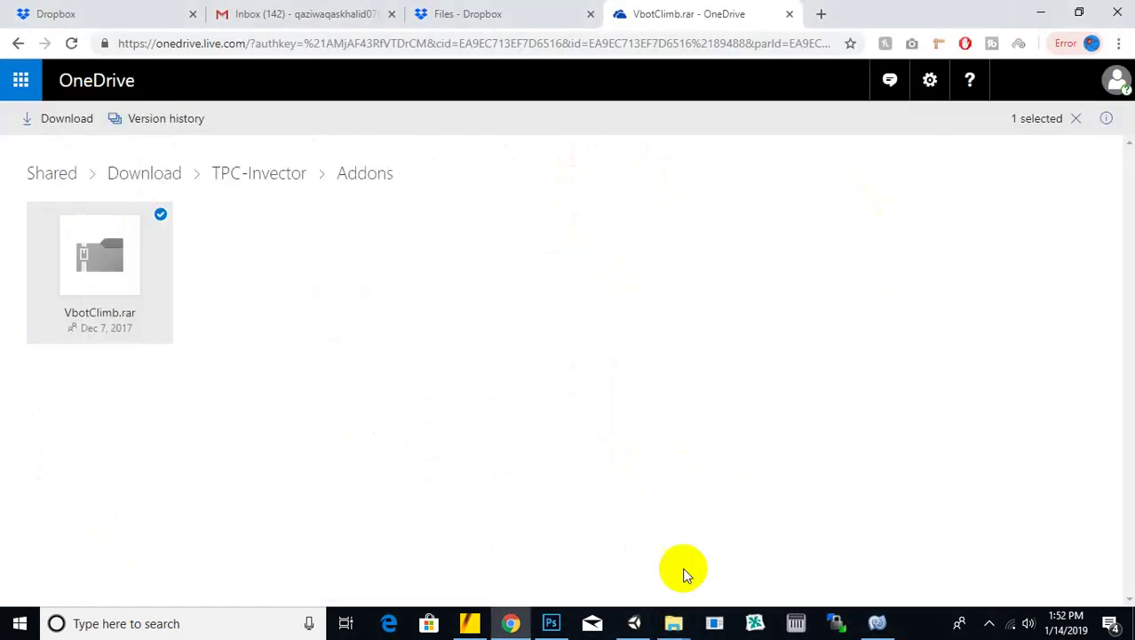
click(636, 623)
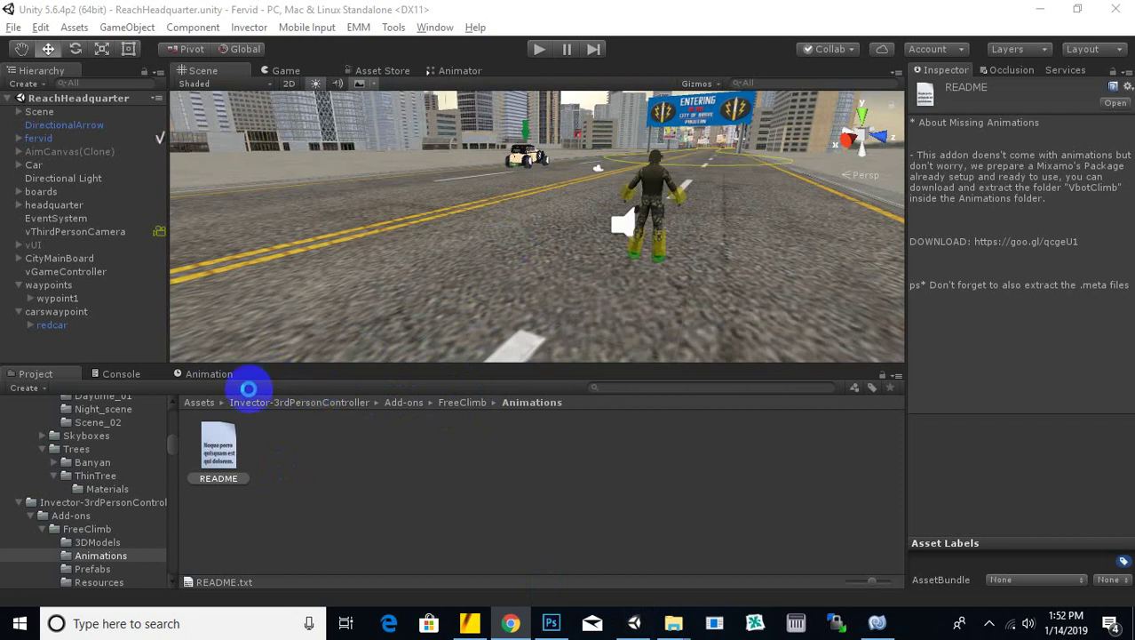
click(503, 262)
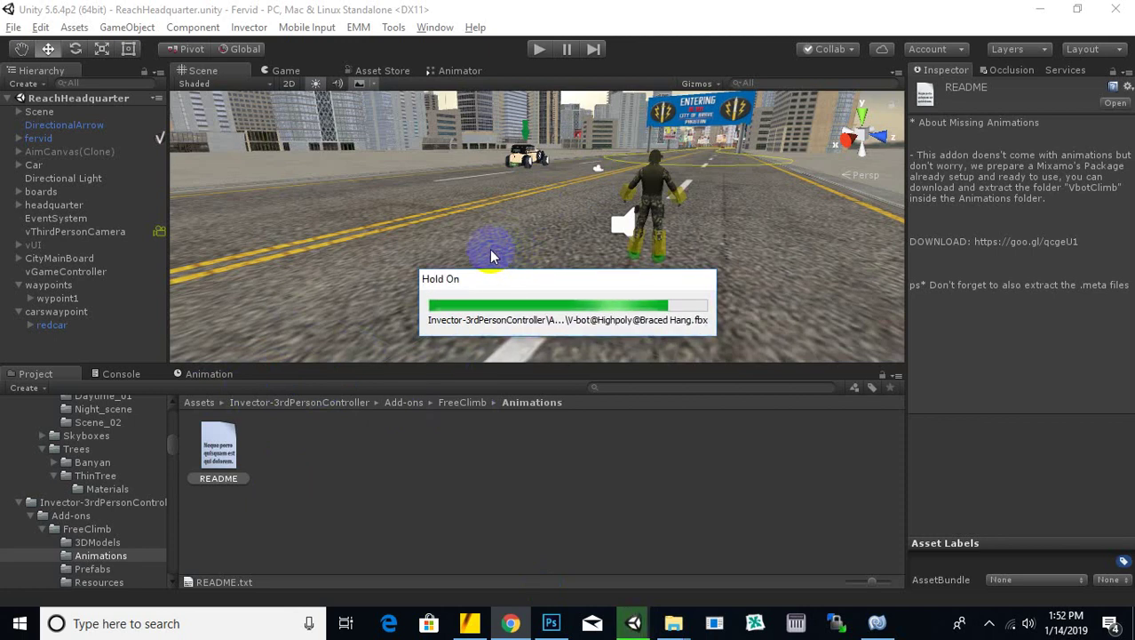
click(197, 404)
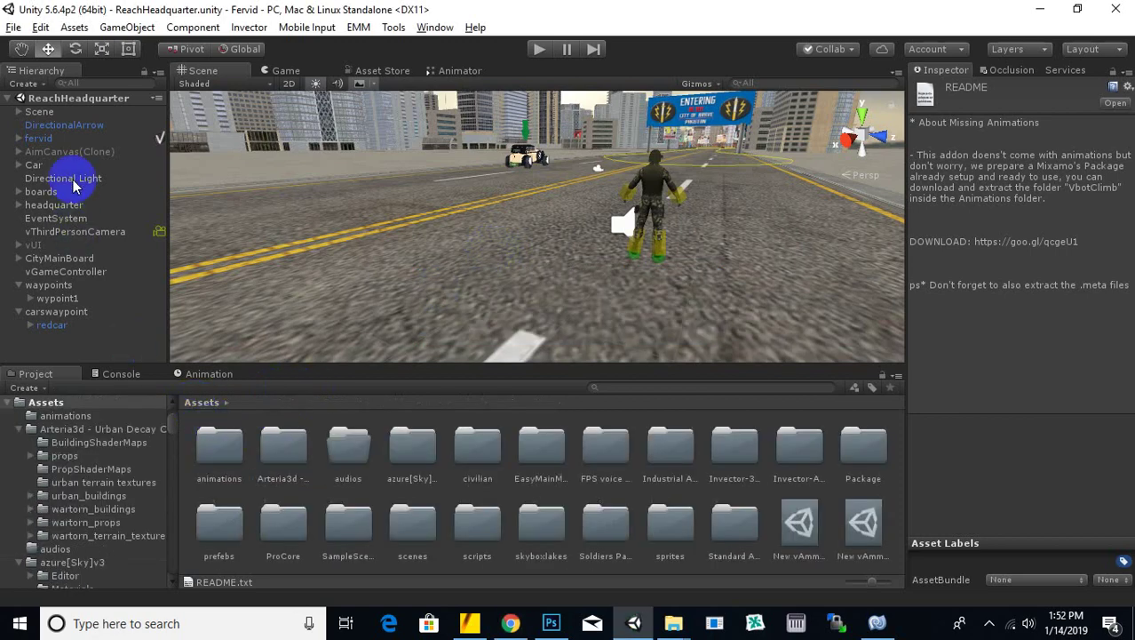
Open the Invector@ShooterMeleev2 controller assigned to the fervid character's Animator and bring its Base Layer states into view.
click(40, 140)
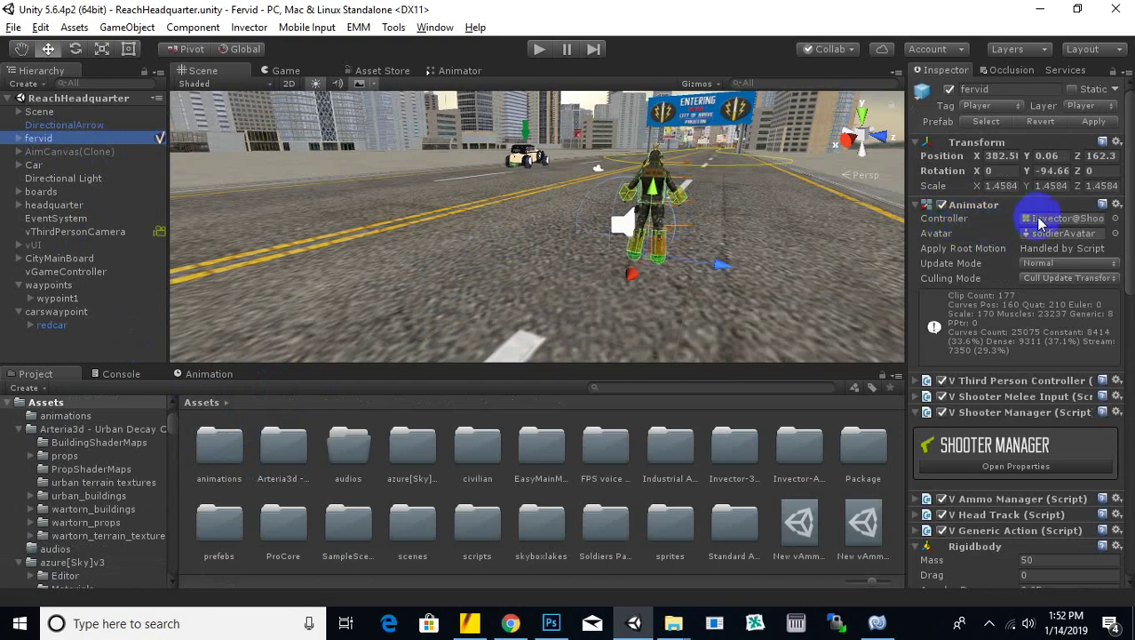
click(1057, 220)
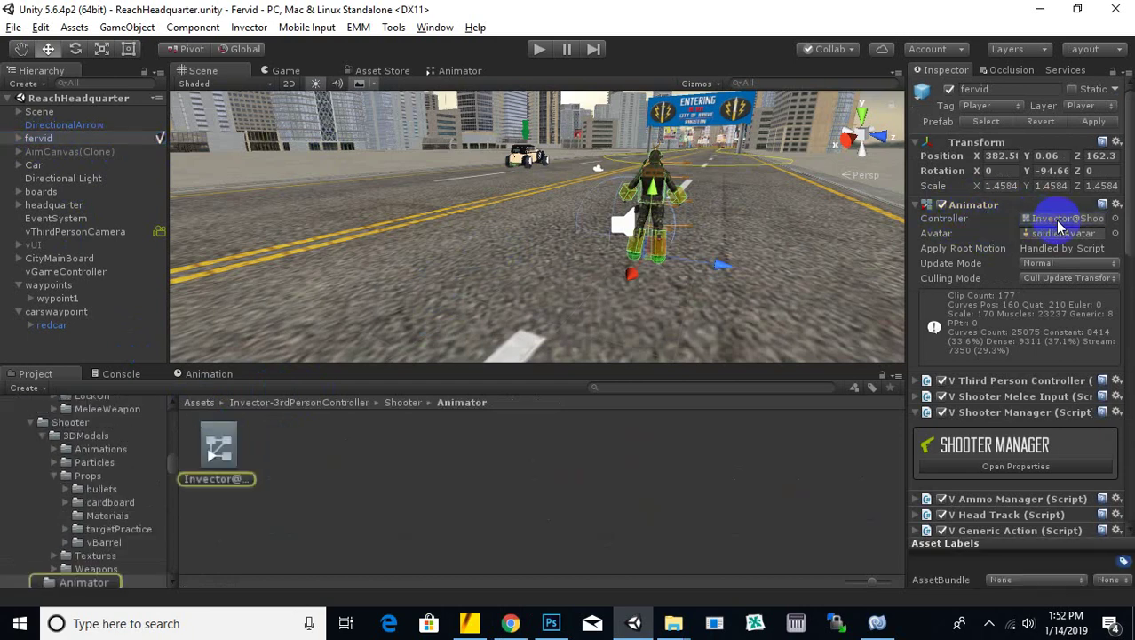
double_click(1058, 220)
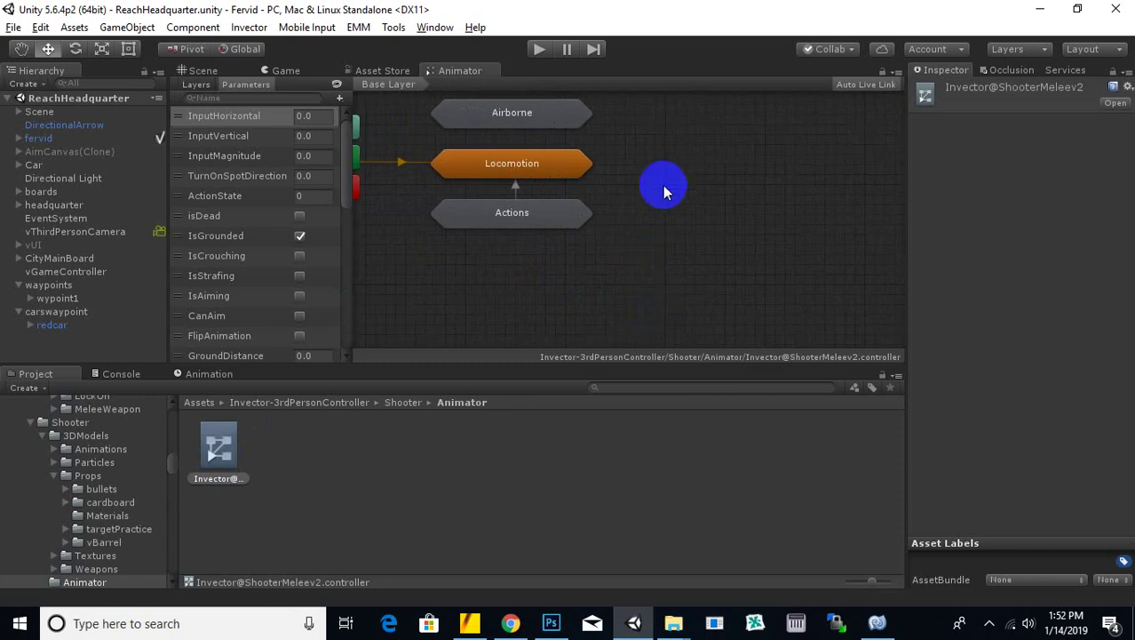
middle_drag(664, 191, 824, 214)
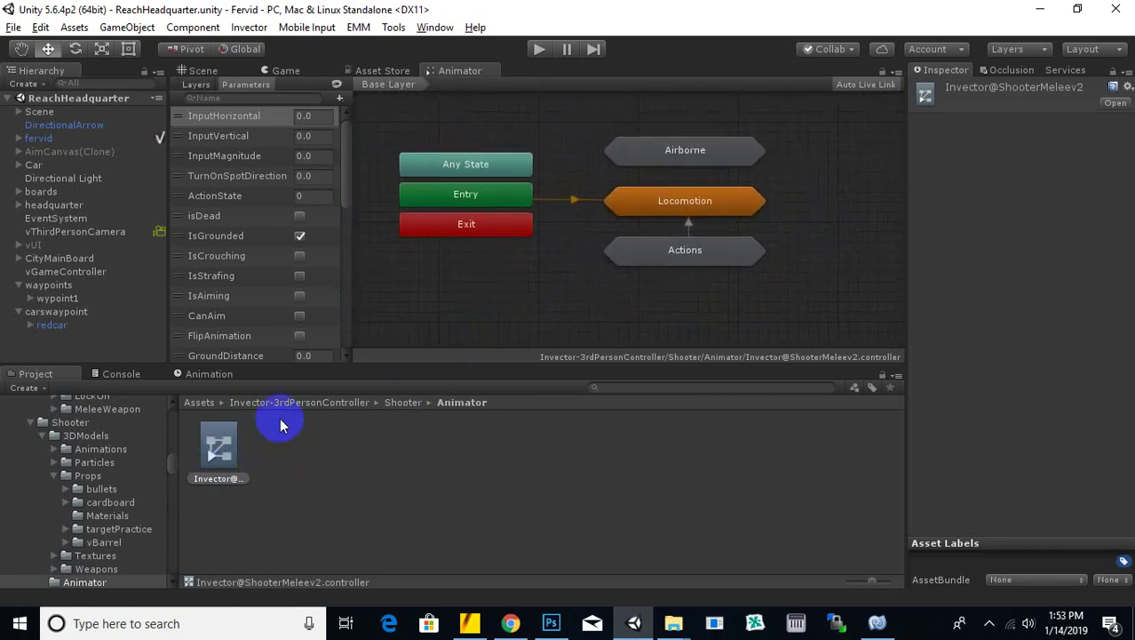
middle_drag(489, 321, 527, 307)
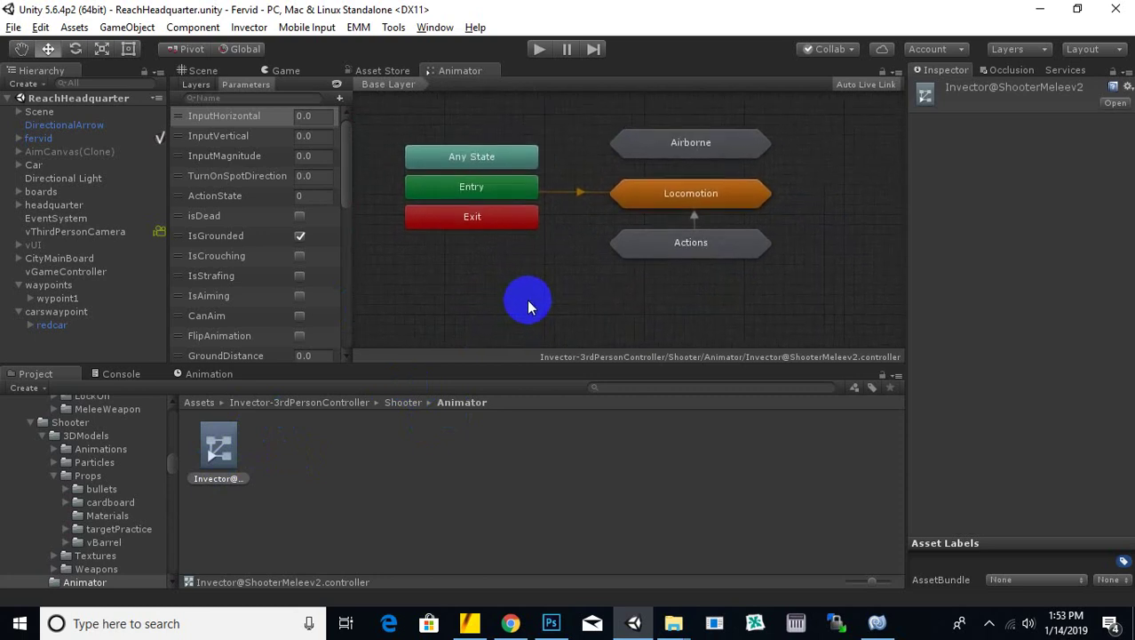
Examine the states in the Actions sub-state machine of the Invector@ShooterMeleev2 controller.
double_click(703, 253)
middle_drag(526, 253, 450, 254)
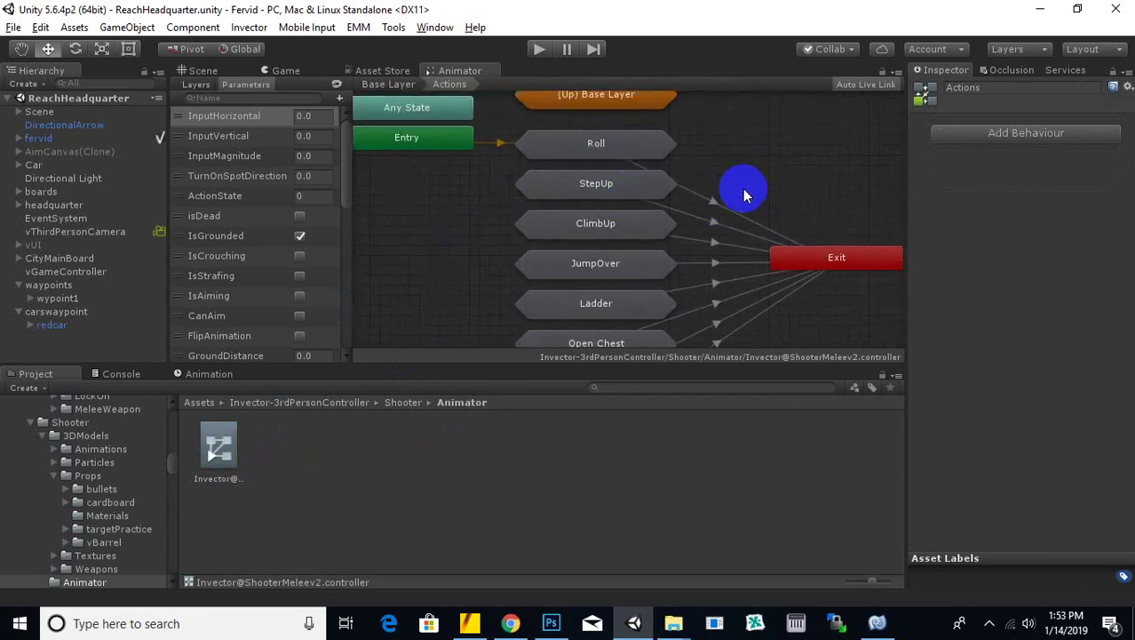
middle_drag(744, 189, 750, 138)
middle_drag(783, 319, 783, 206)
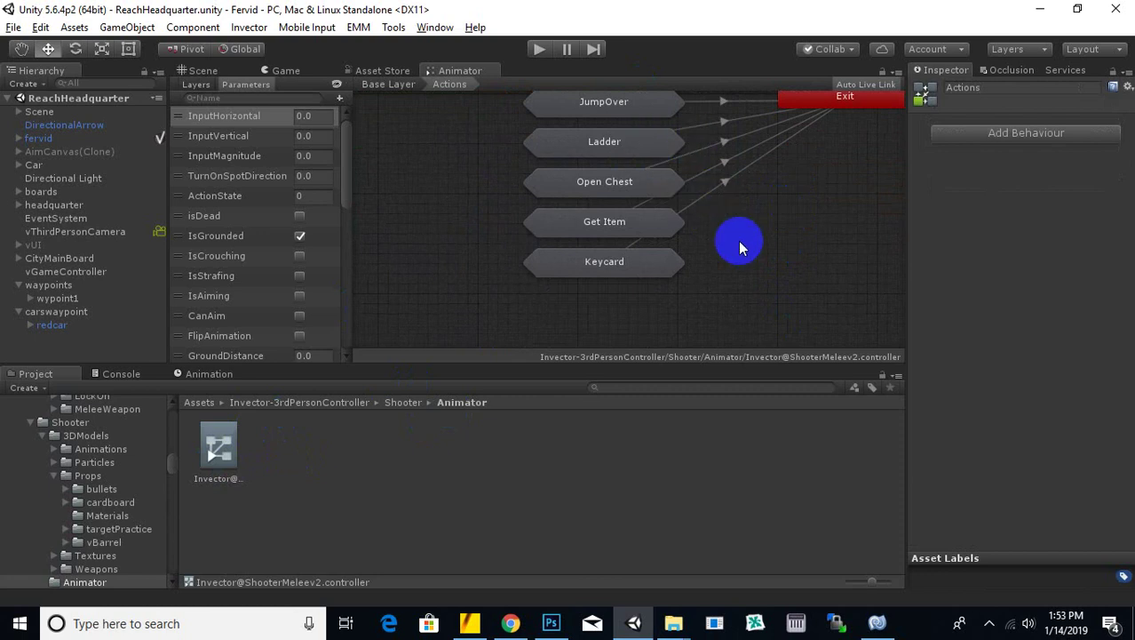
middle_drag(705, 296, 699, 255)
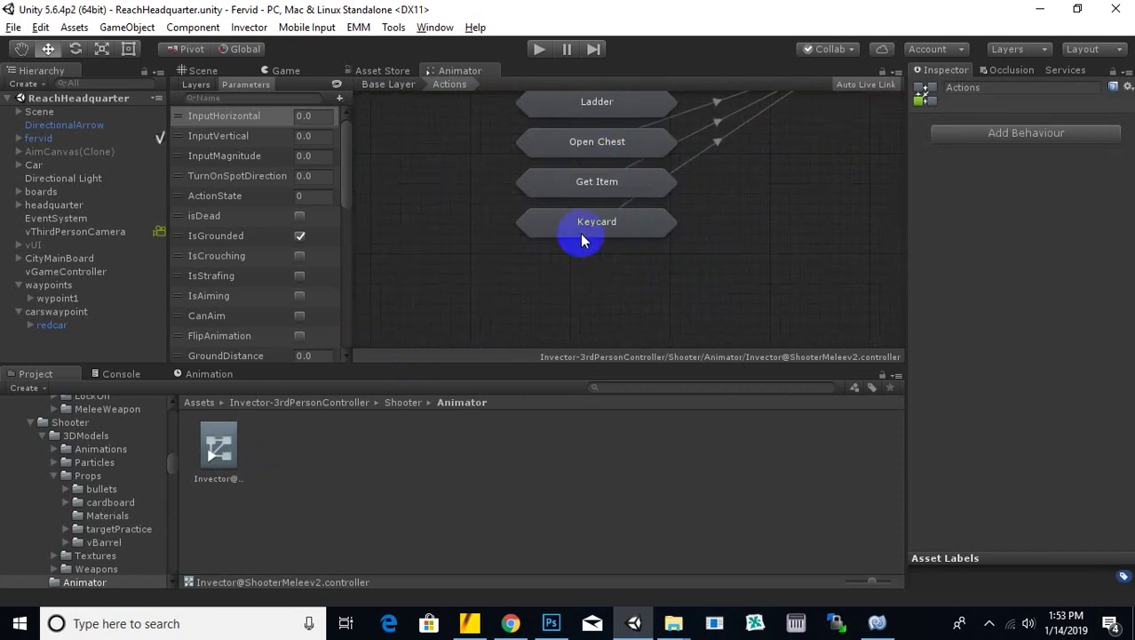
key(a)
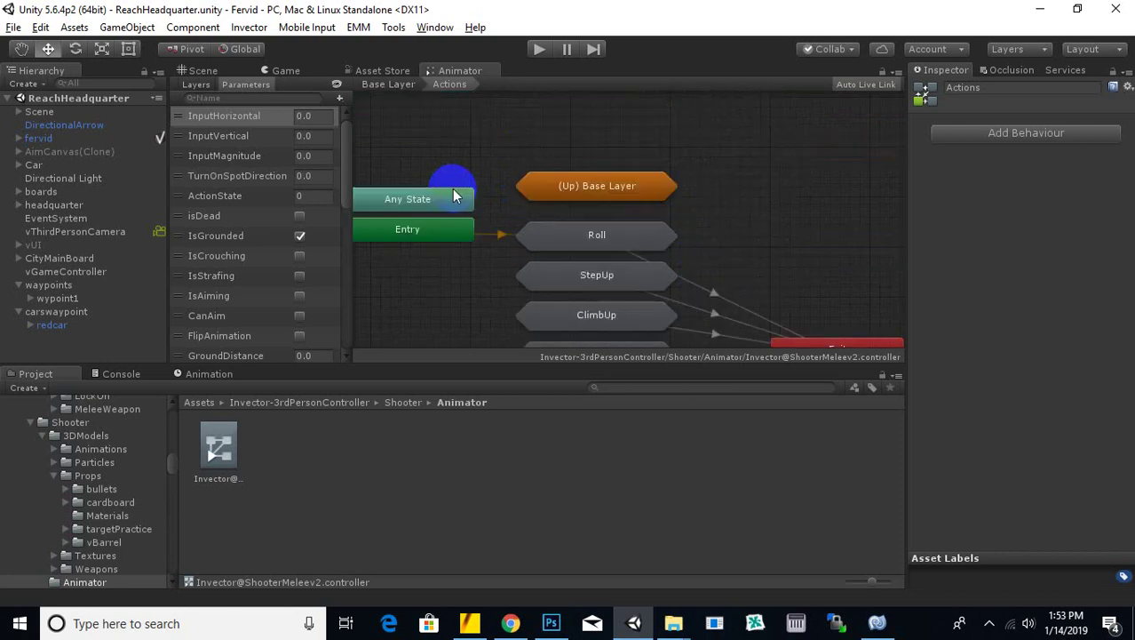
middle_drag(780, 298, 801, 243)
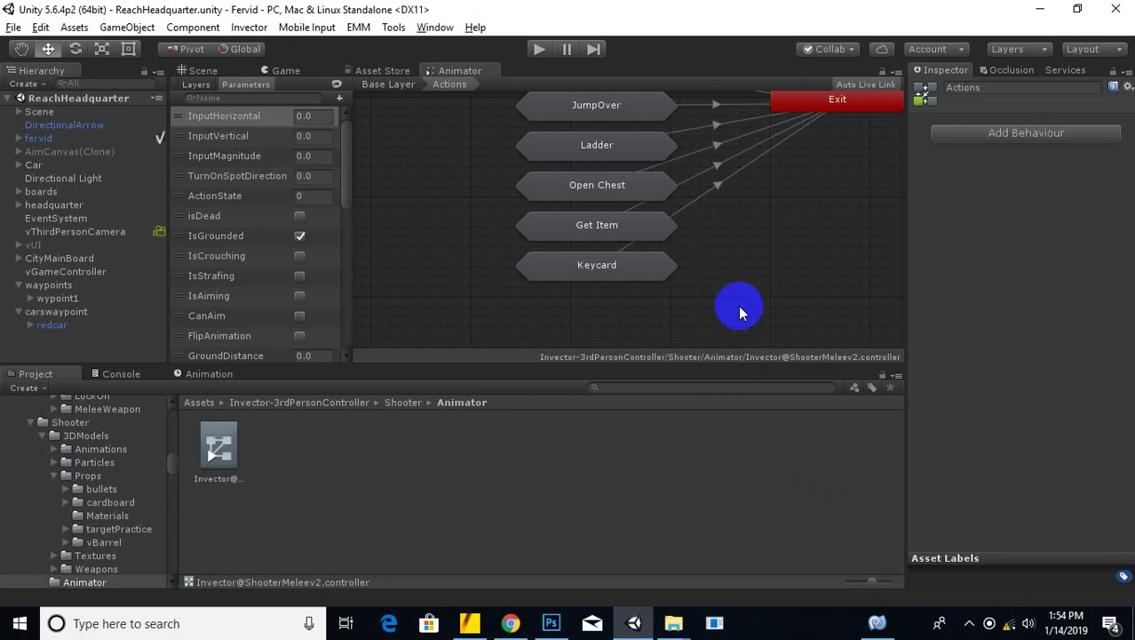
click(969, 623)
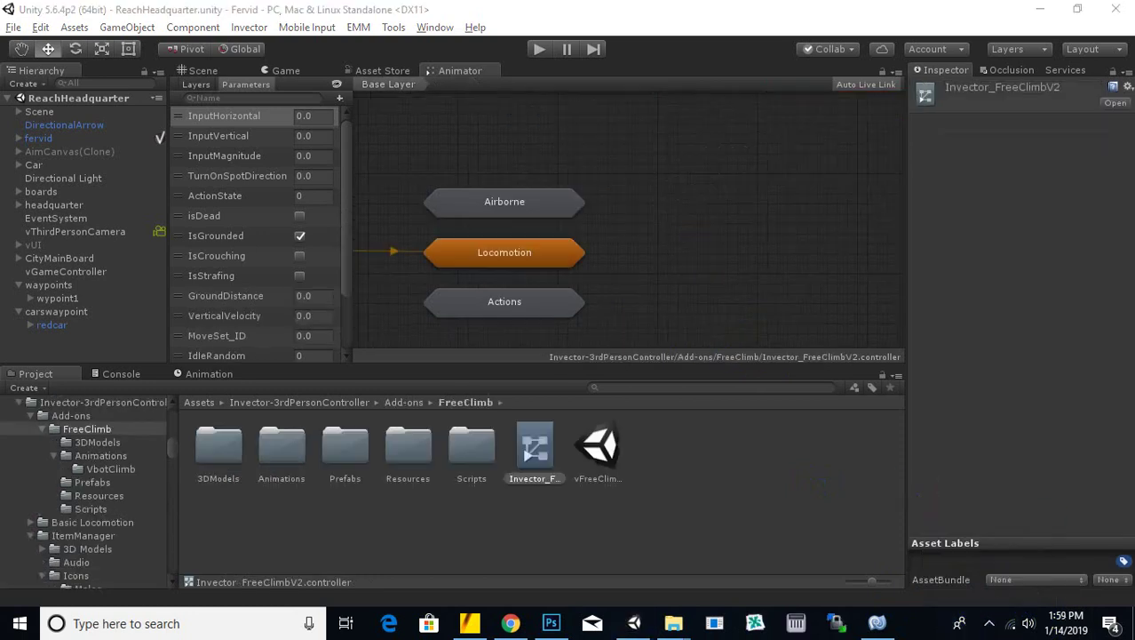
Open the Actions sub-state machine of the Invector_FreeClimbV2 controller and examine its states, including FreeClimb.
scroll(701, 241, down, 3)
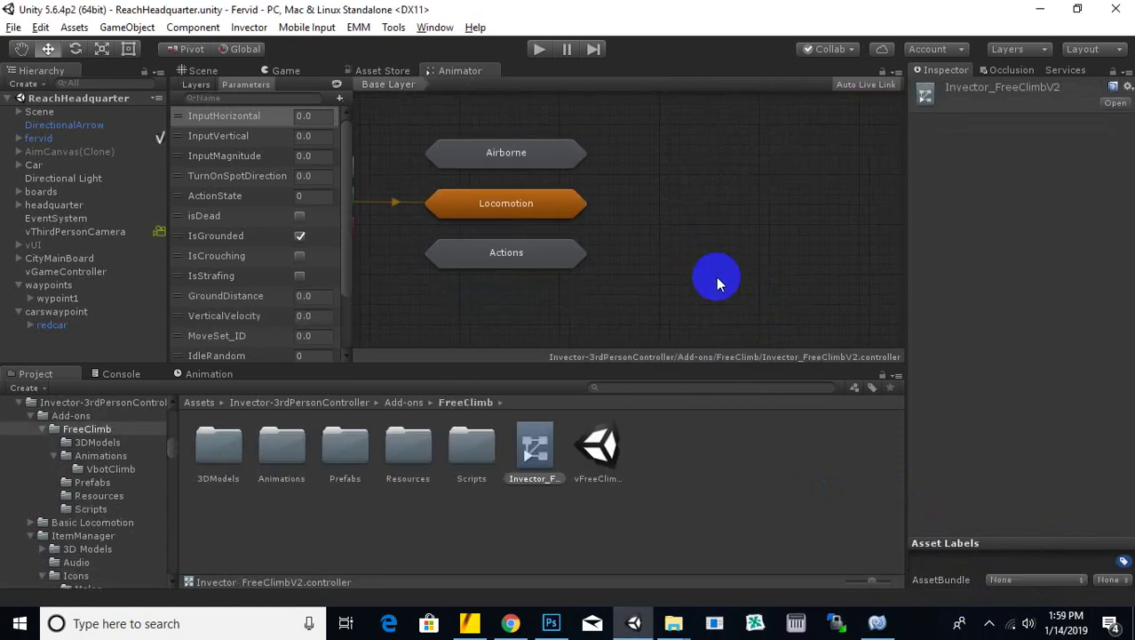
middle_drag(690, 227, 783, 335)
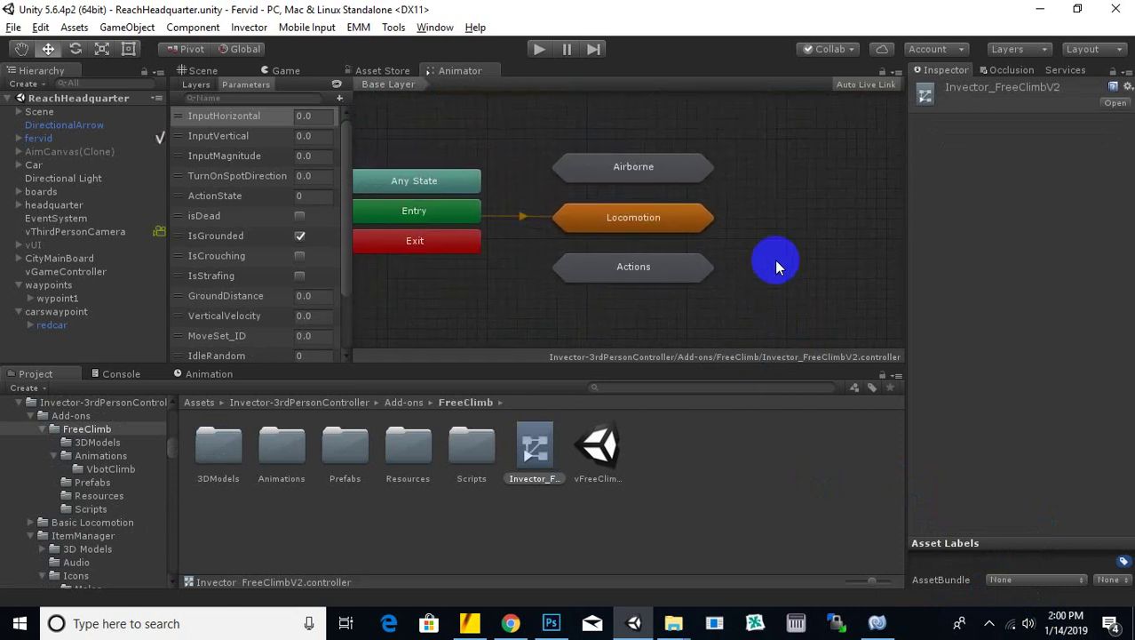
middle_drag(742, 247, 801, 290)
double_click(693, 318)
scroll(451, 228, down, 1)
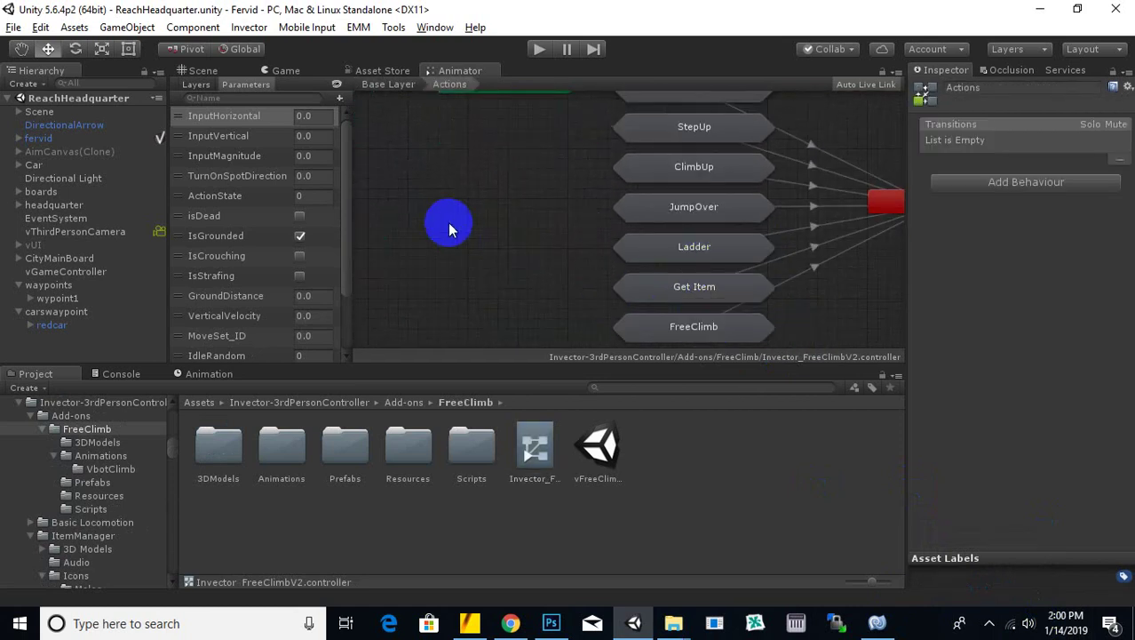
scroll(484, 231, up, 4)
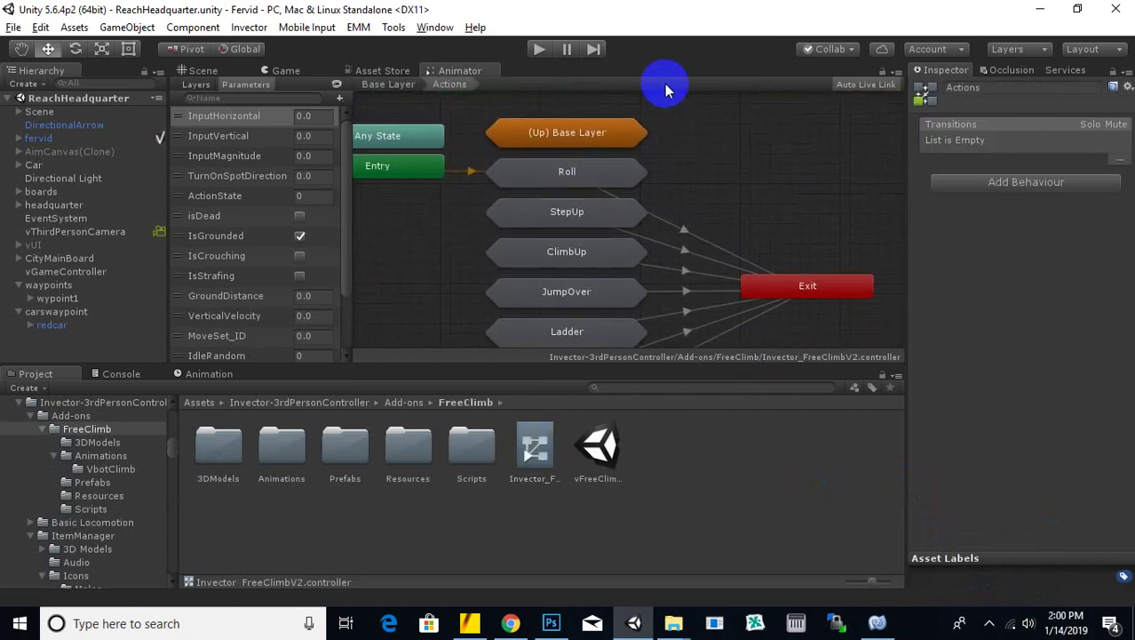
scroll(747, 168, down, 1)
scroll(737, 186, down, 1)
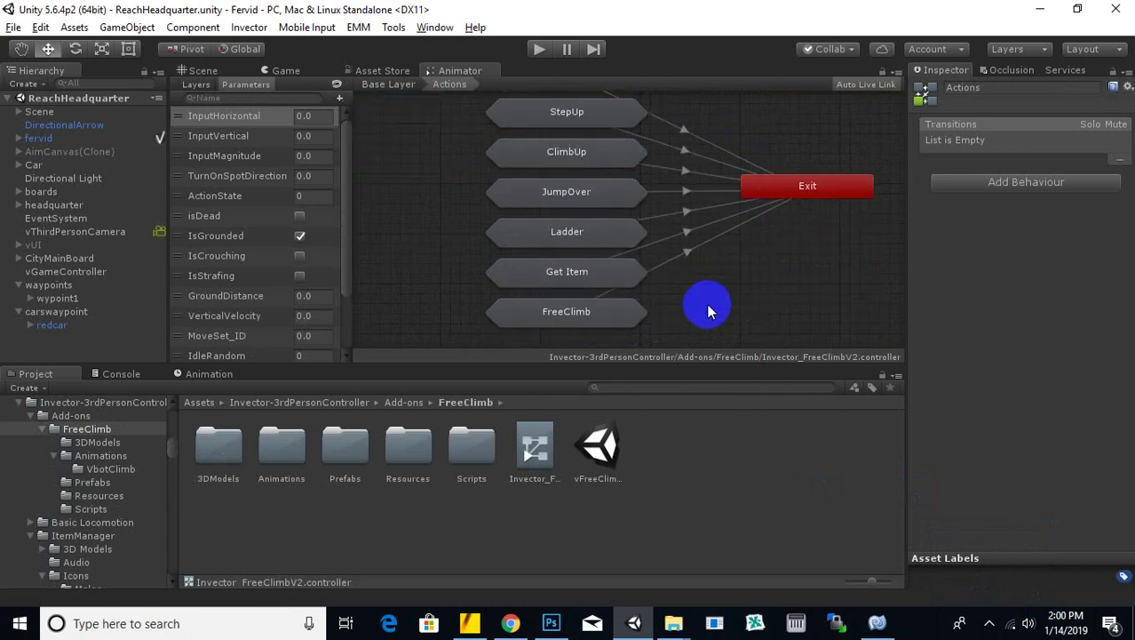
scroll(684, 302, down, 2)
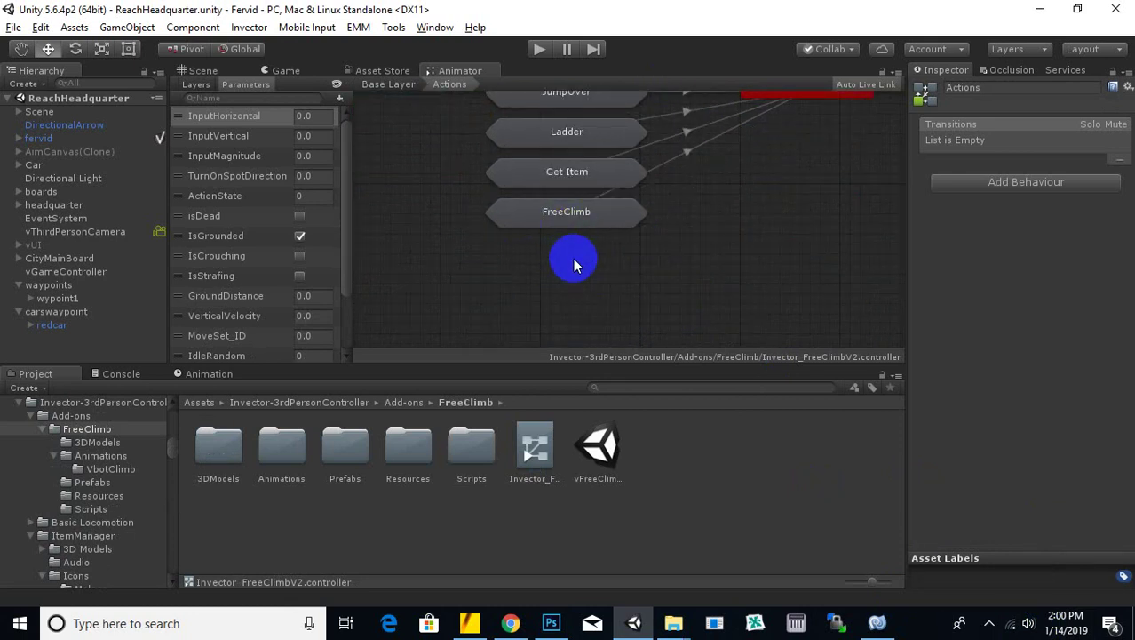
middle_drag(622, 271, 644, 293)
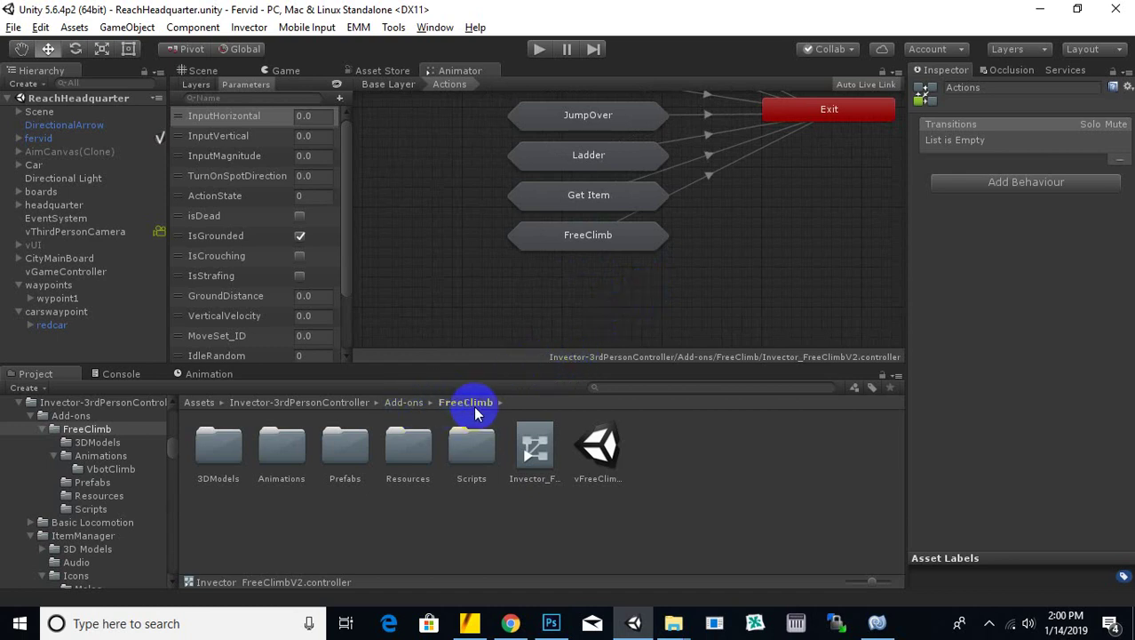
Open the vFreeClimbDemo scene from the FreeClimb folder and show it in the Scene view.
click(612, 532)
click(602, 456)
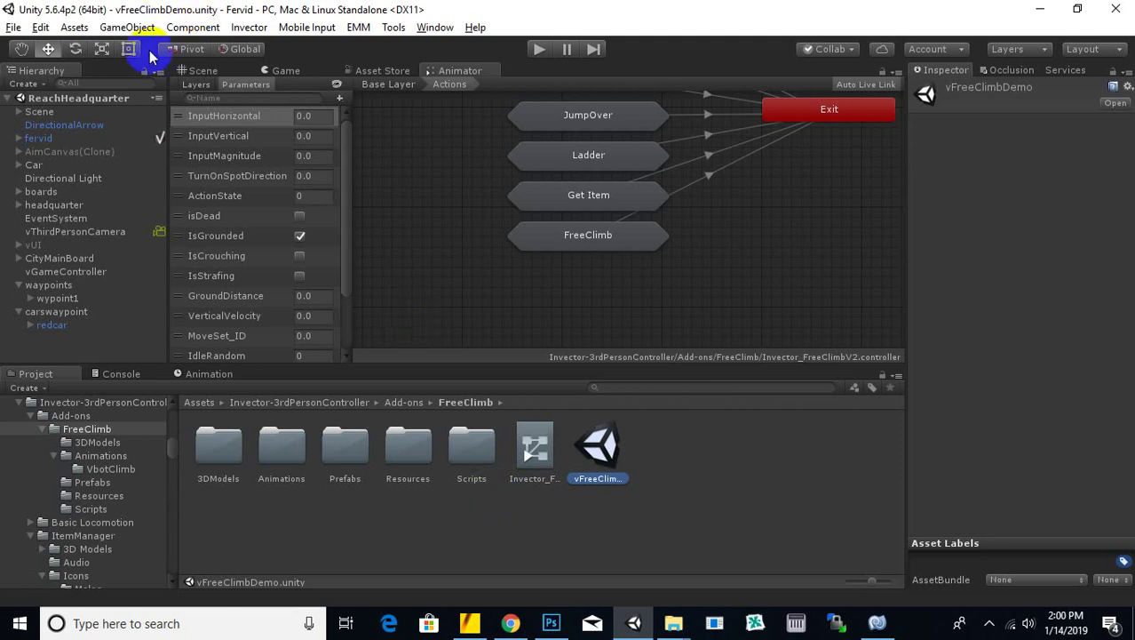
click(204, 75)
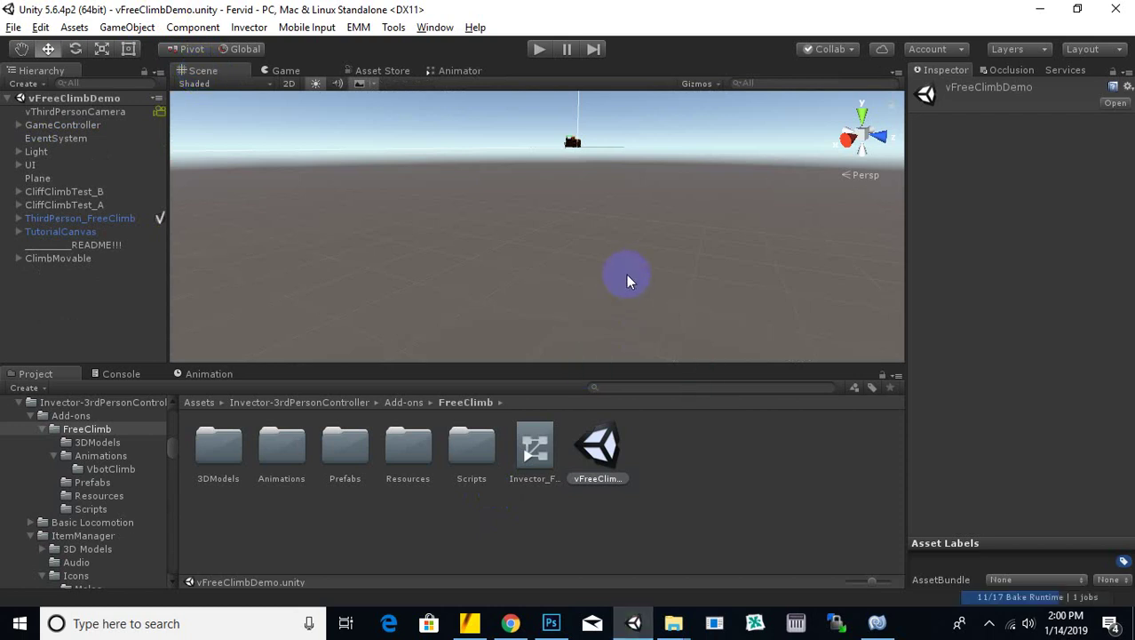
Select the ThirdPerson_FreeClimb character in the vFreeClimbDemo scene and frame it in the Scene view.
key(q)
drag(621, 223, 646, 215)
middle_drag(646, 214, 578, 398)
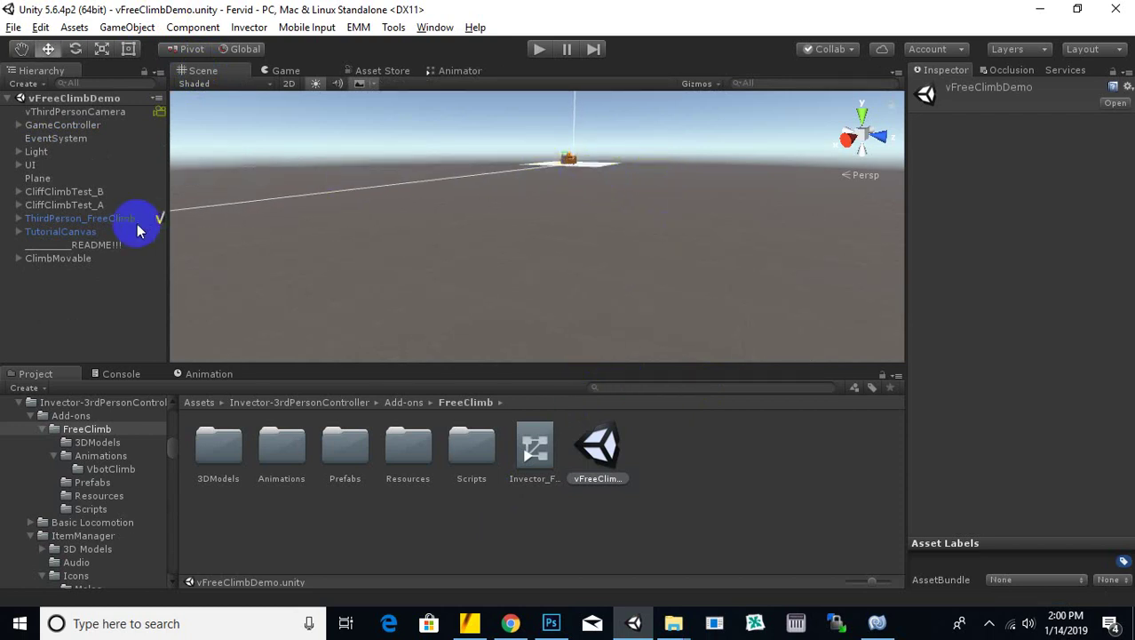
click(86, 220)
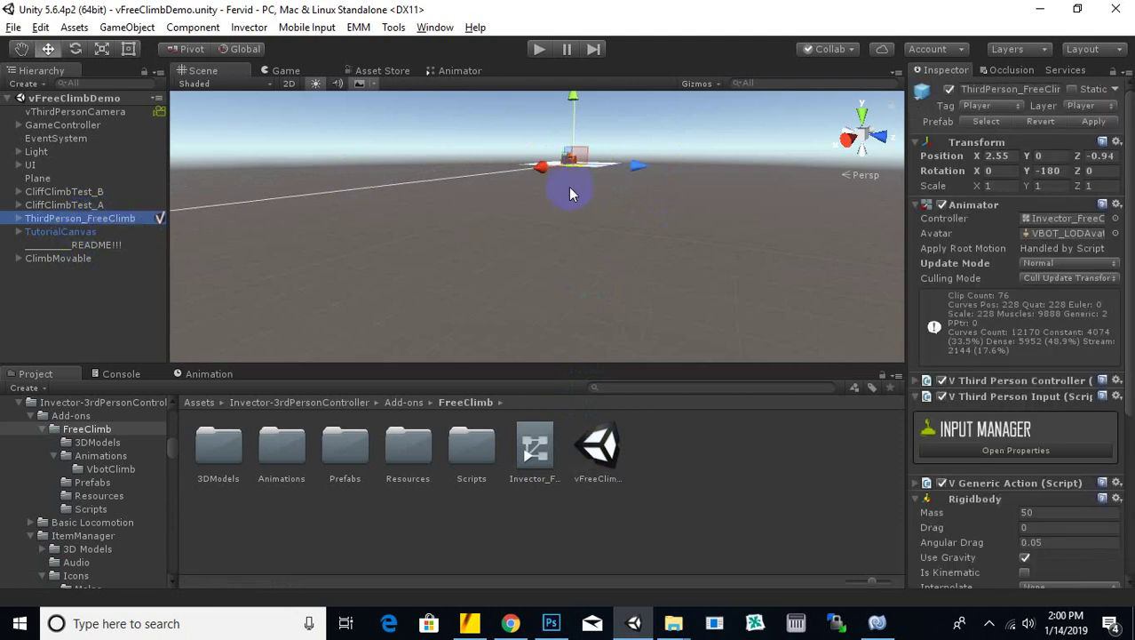
click(571, 189)
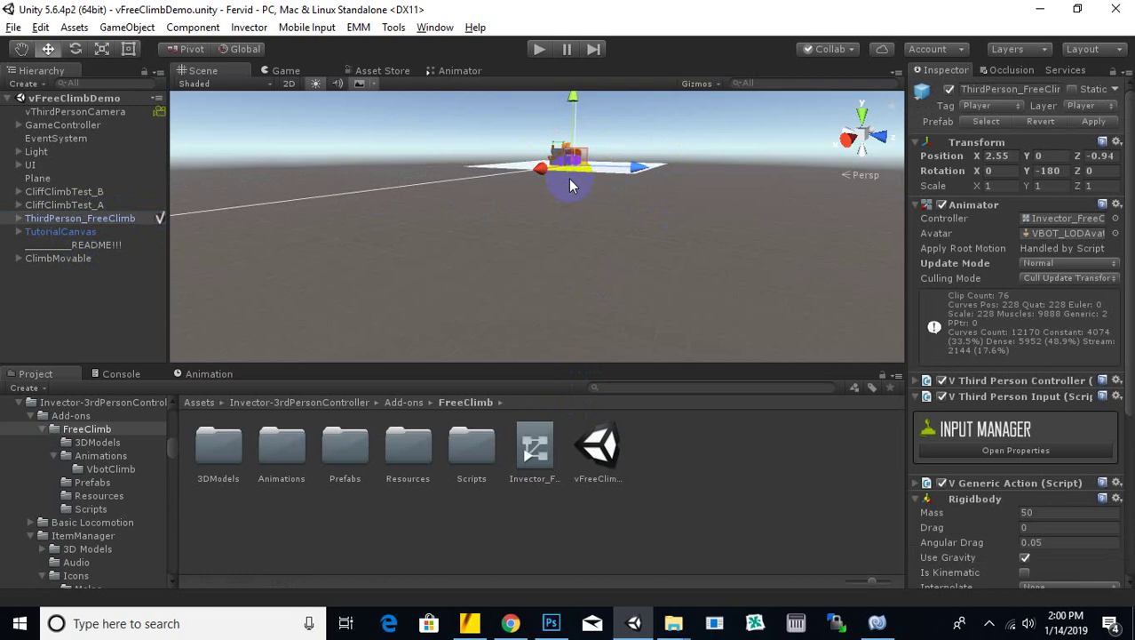
key(f)
alt+drag(664, 199, 693, 223)
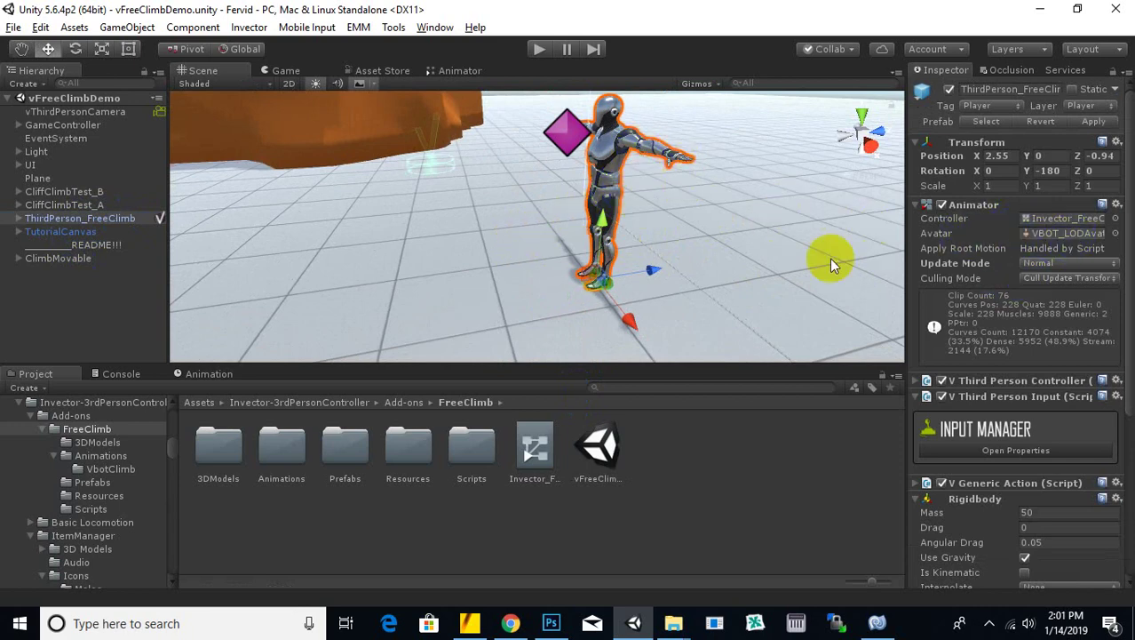
Open the Invector_FreeClimbV2 controller from the character's Animator and copy the FreeClimb sub-state machine in Actions.
click(1056, 224)
double_click(1056, 224)
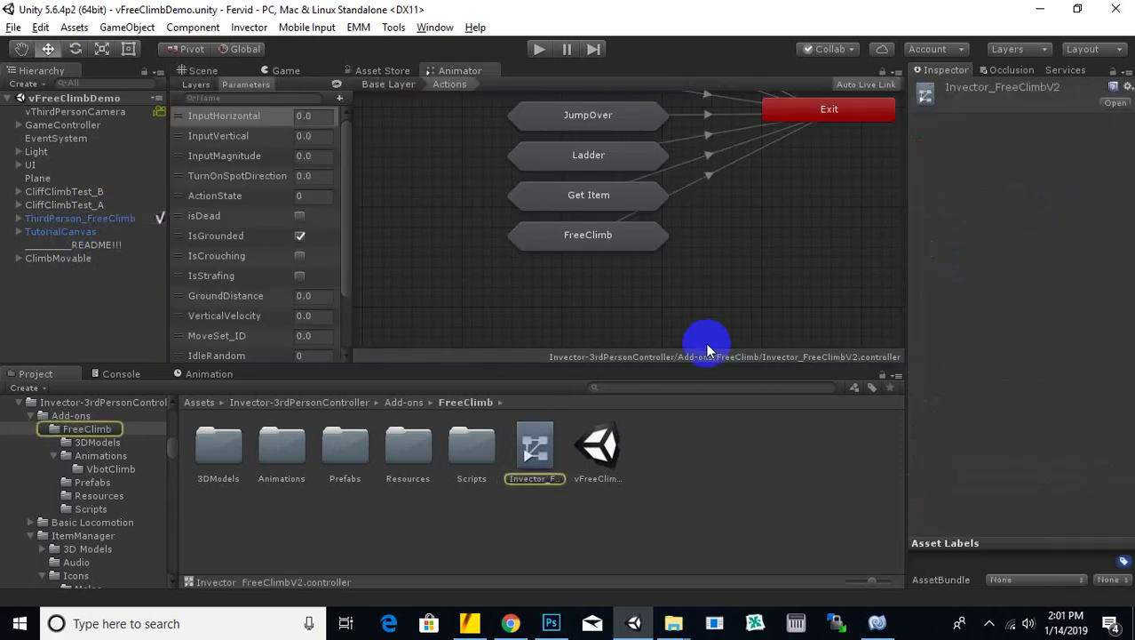
middle_drag(770, 237, 674, 303)
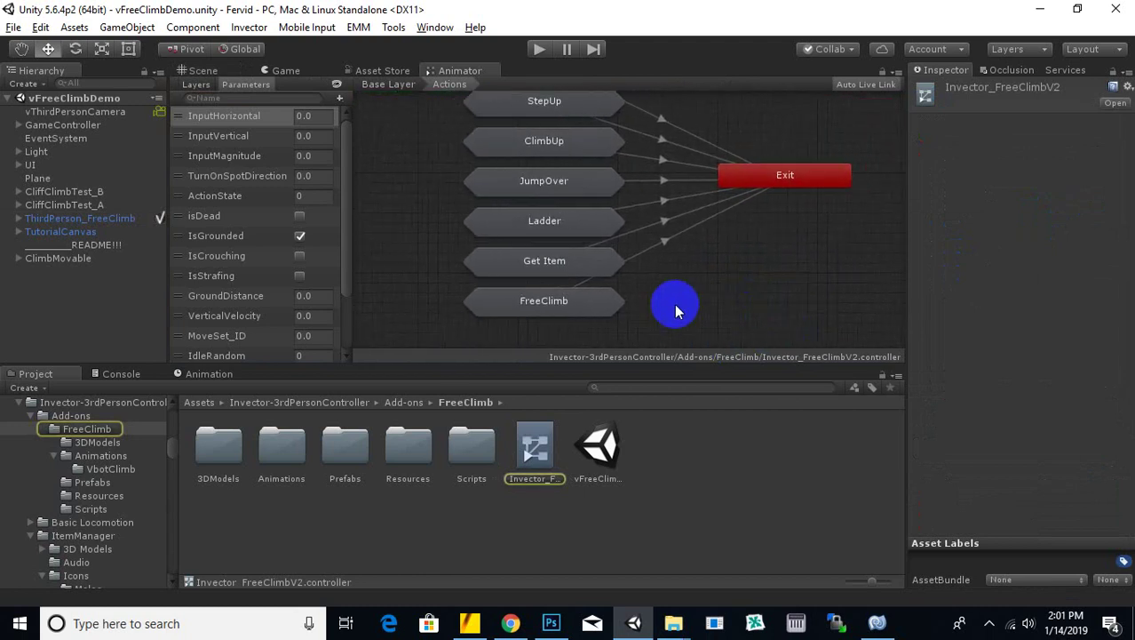
click(591, 307)
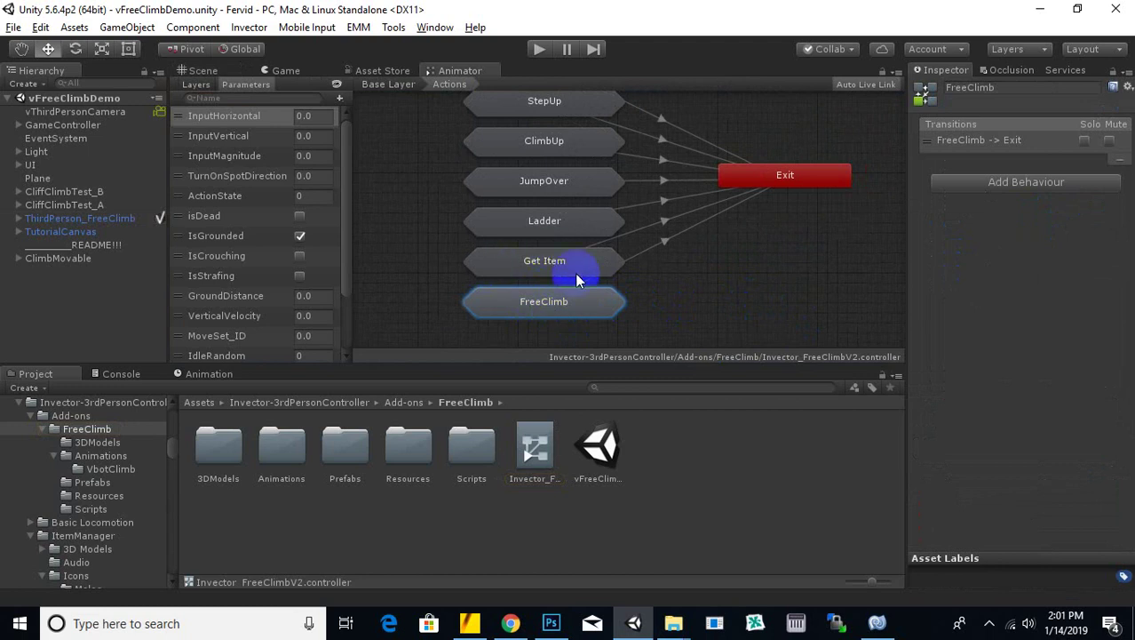
right_click(598, 309)
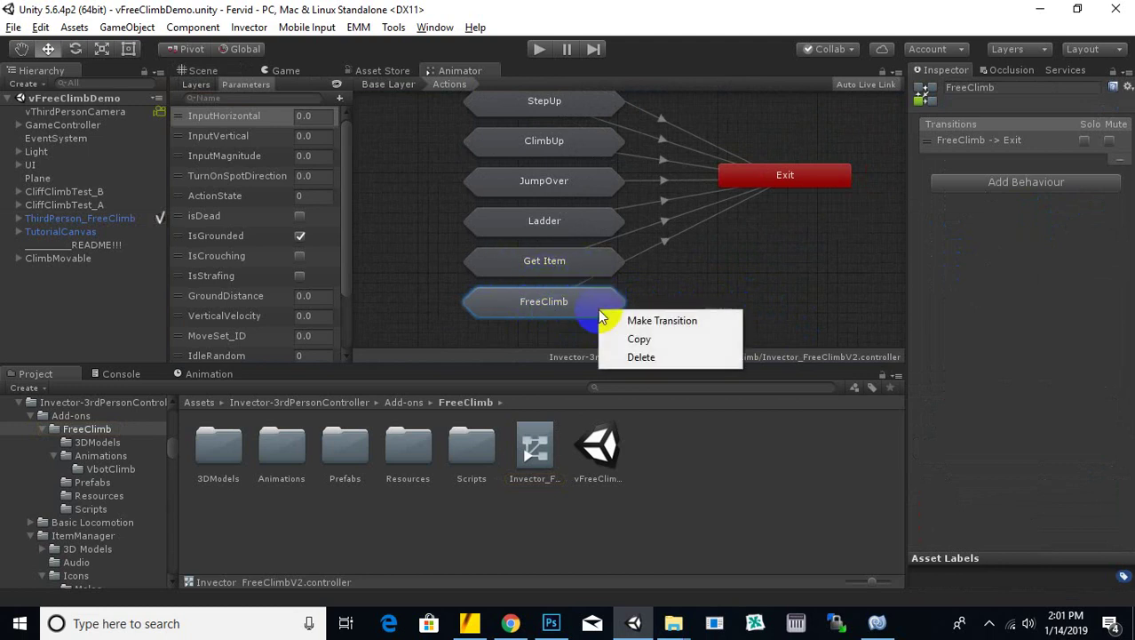
click(636, 339)
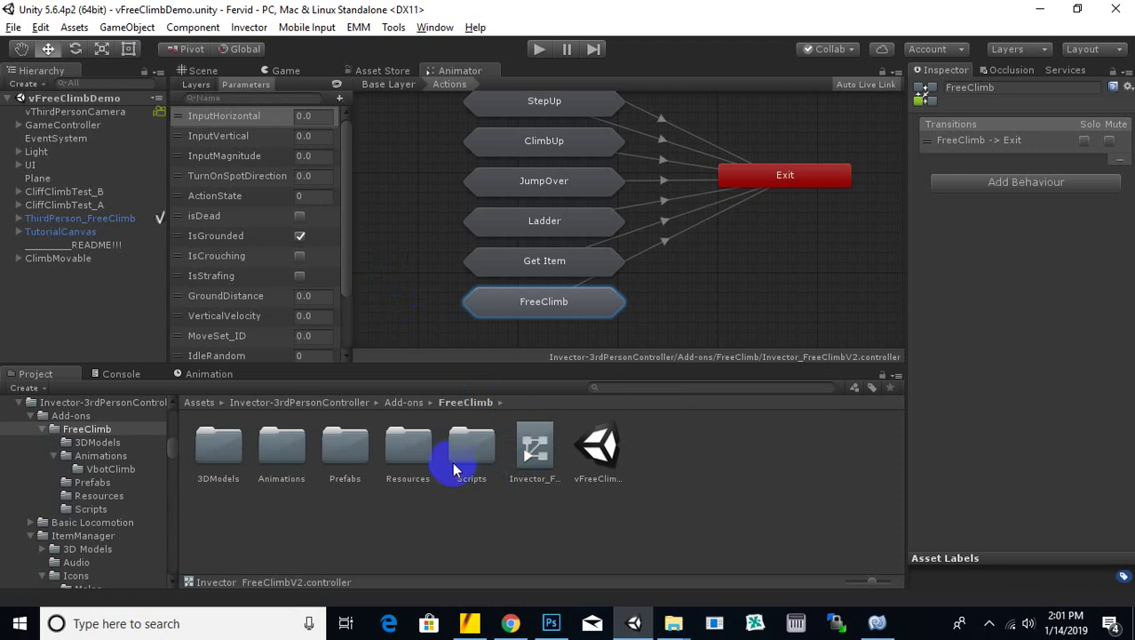
Open the ReachHeadquarter scene from the project's scenes folder.
double_click(342, 446)
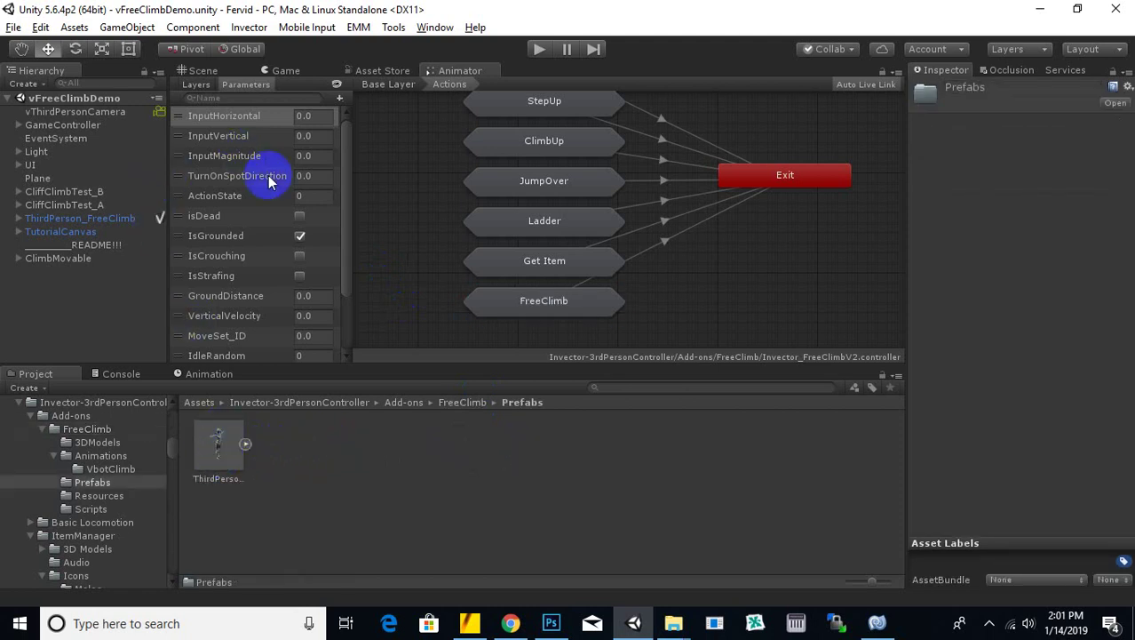
click(200, 403)
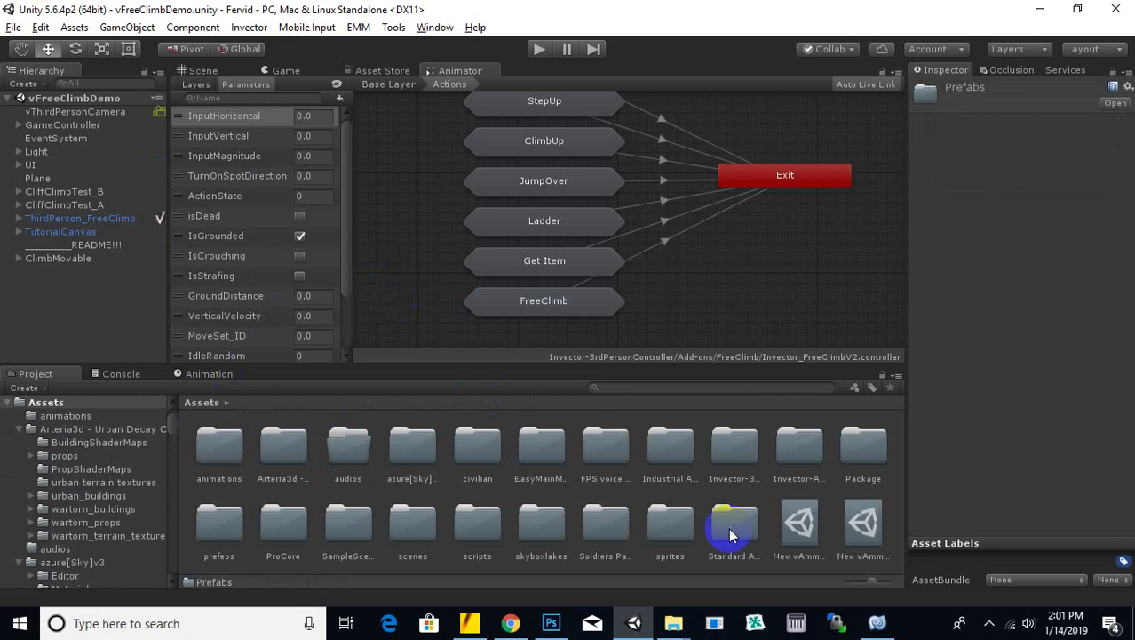
click(417, 524)
double_click(418, 524)
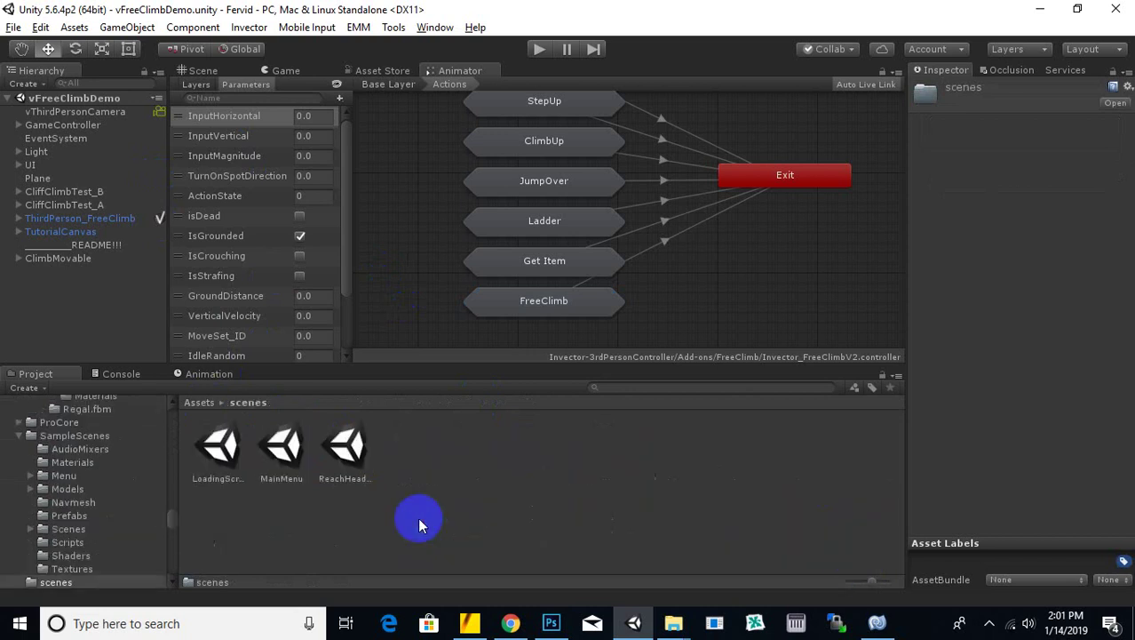
click(344, 450)
click(262, 455)
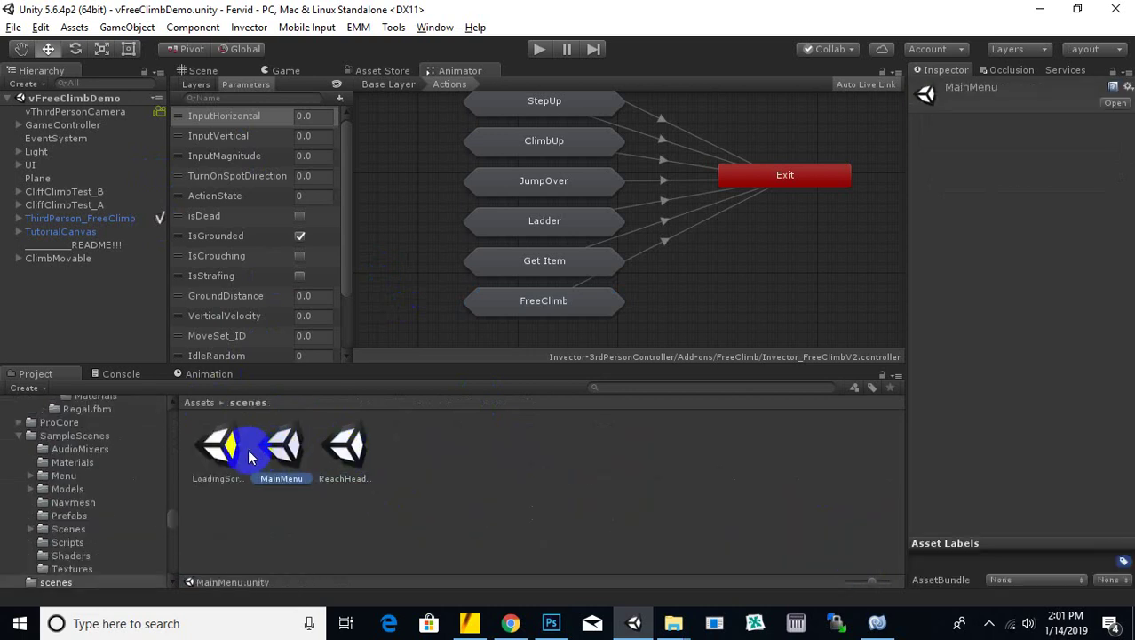
click(340, 453)
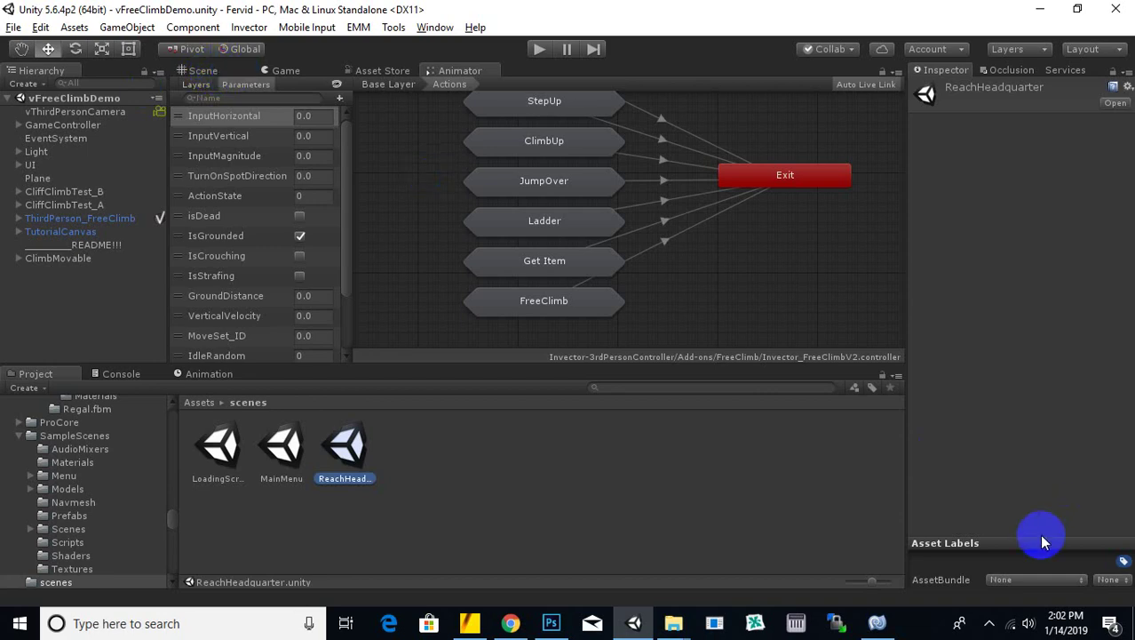
click(989, 622)
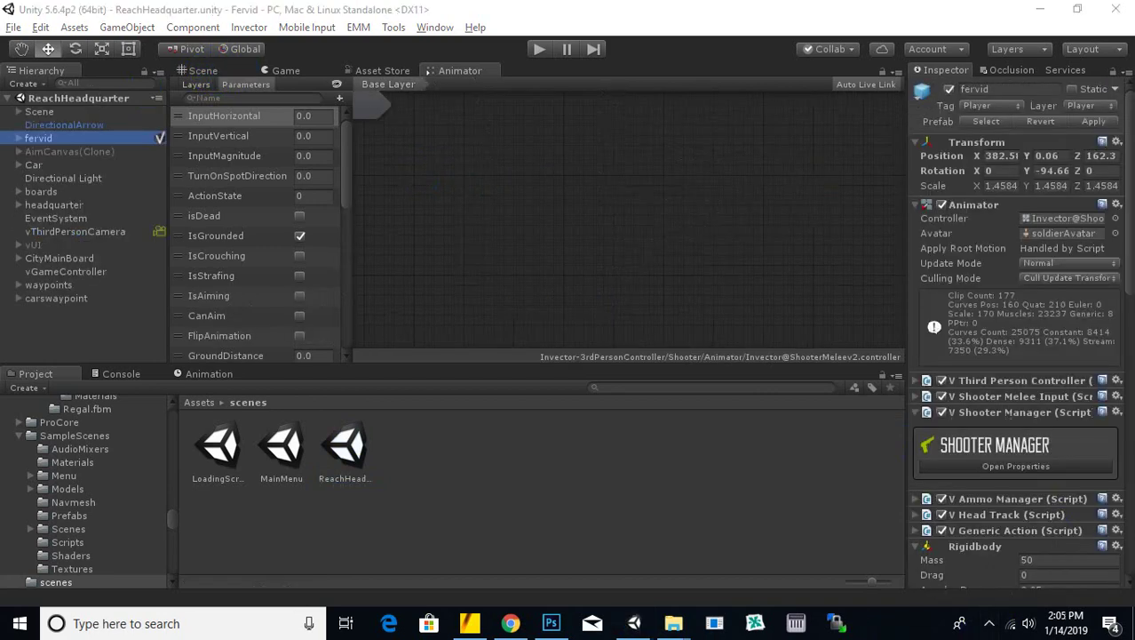
Paste the copied FreeClimb sub-state machine into Actions of the Invector@ShooterMeleev2 controller and place it below Keycard.
click(616, 293)
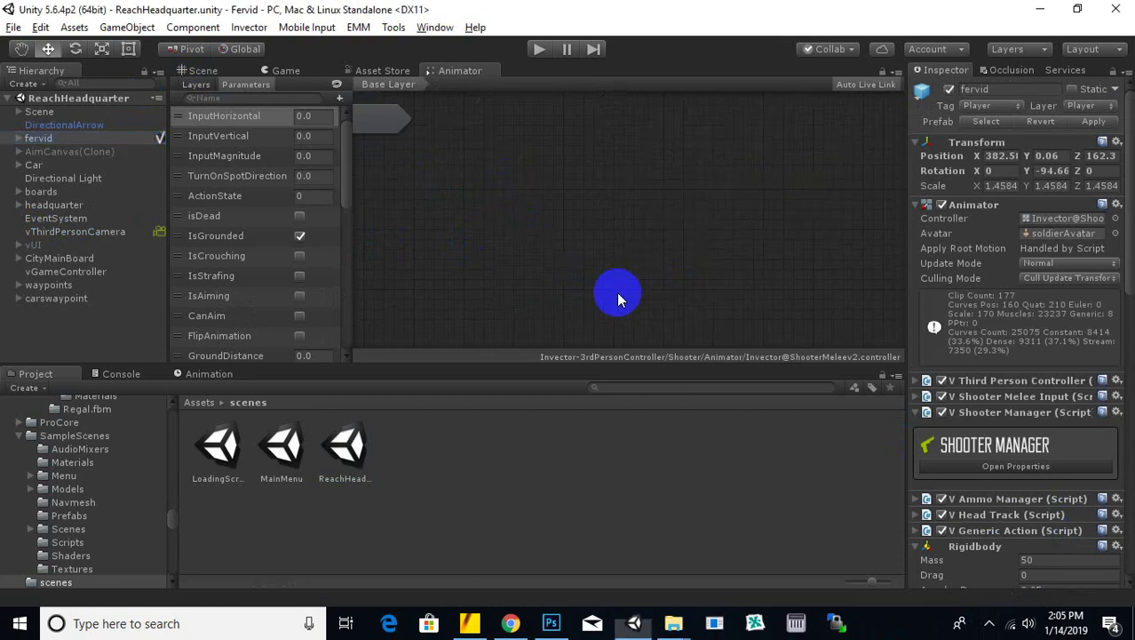
middle_drag(400, 201, 684, 325)
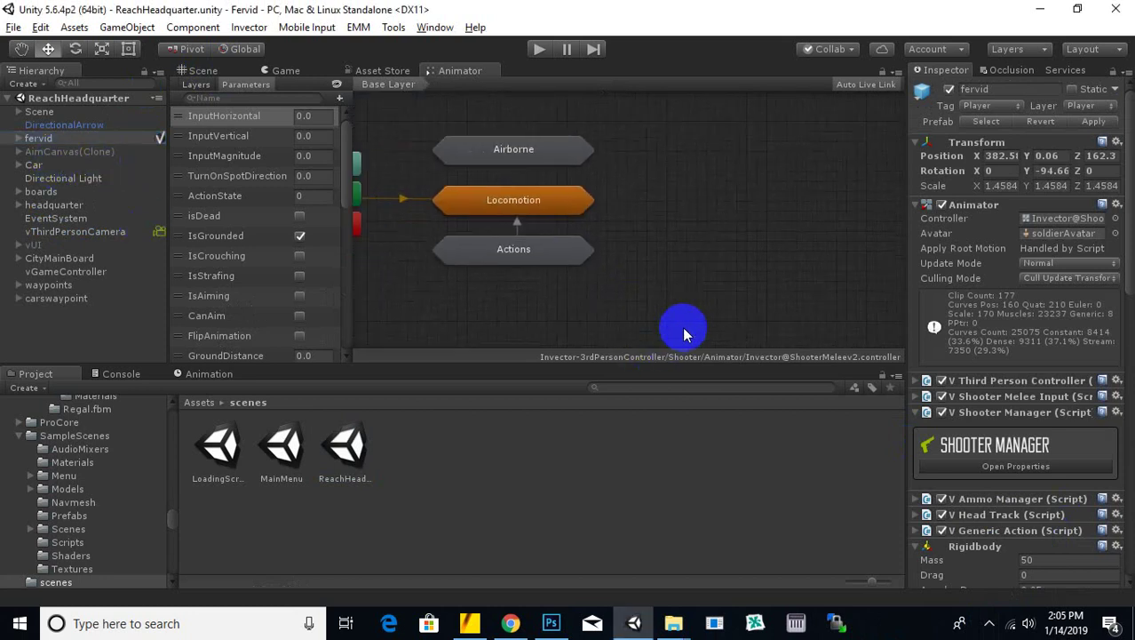
click(524, 258)
double_click(524, 257)
middle_drag(558, 262, 609, 327)
right_click(609, 281)
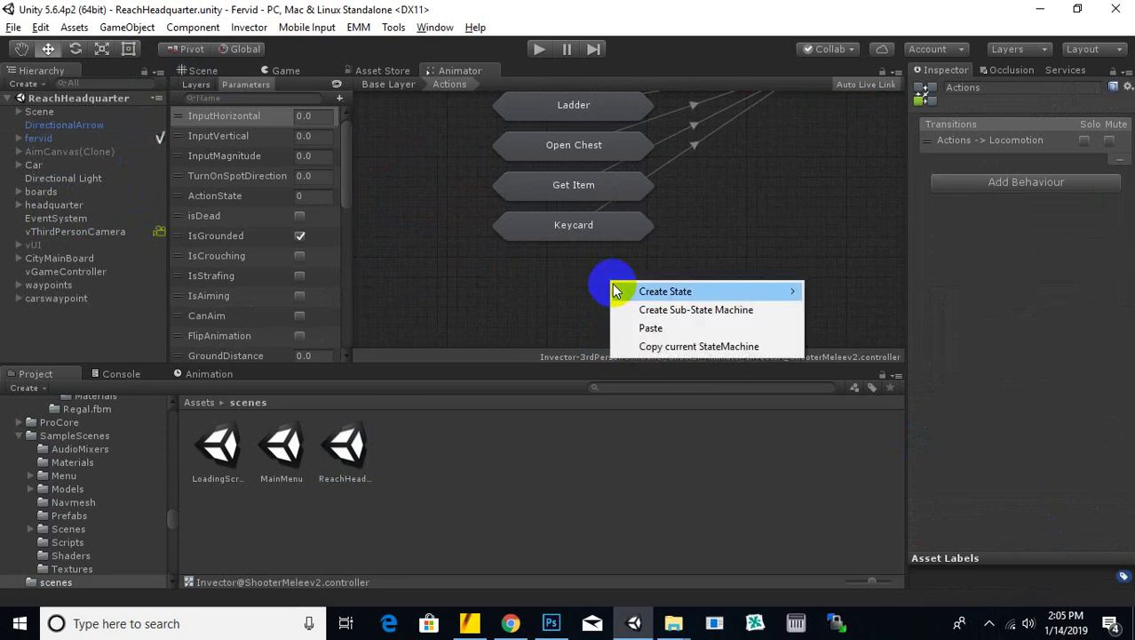
click(651, 329)
drag(719, 292, 597, 276)
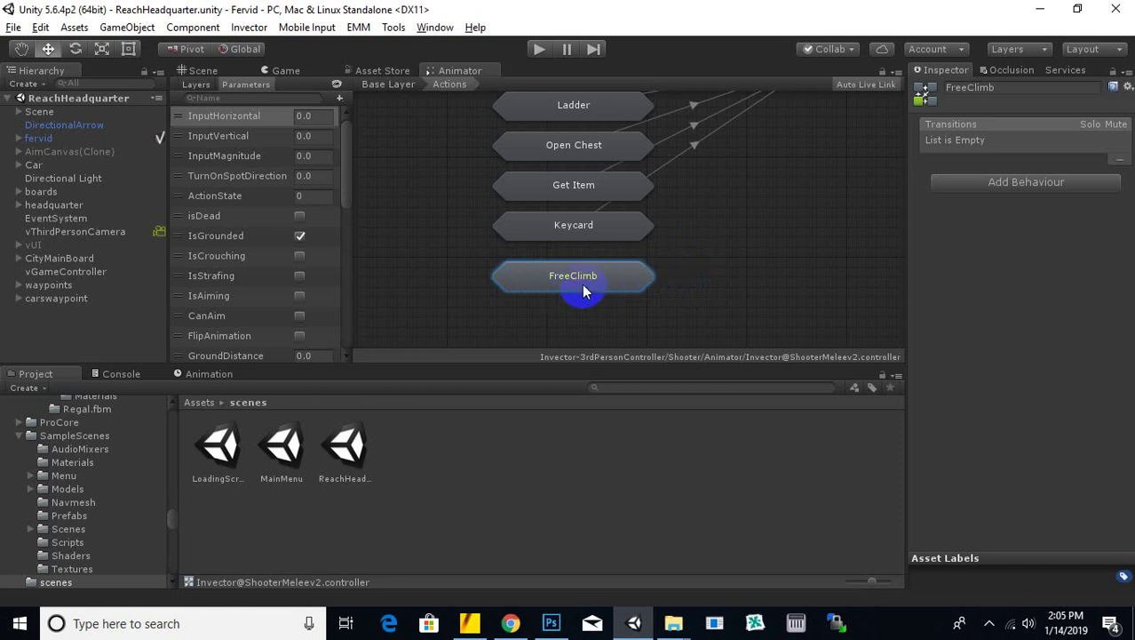
Make a transition from the FreeClimb sub-state machine to Exit.
right_click(582, 284)
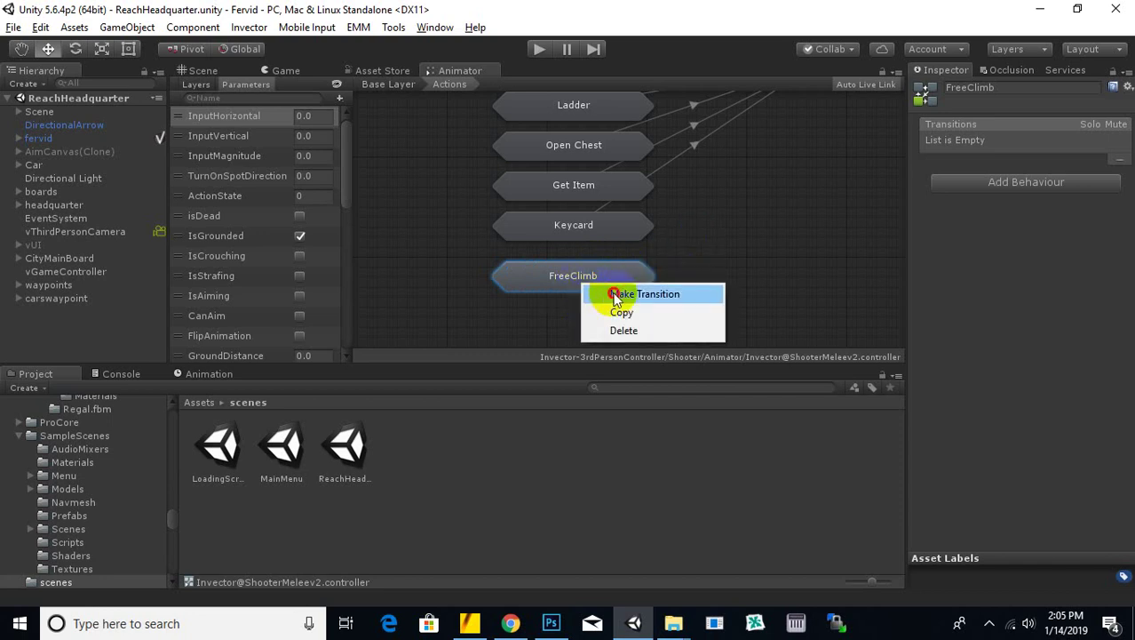
click(615, 295)
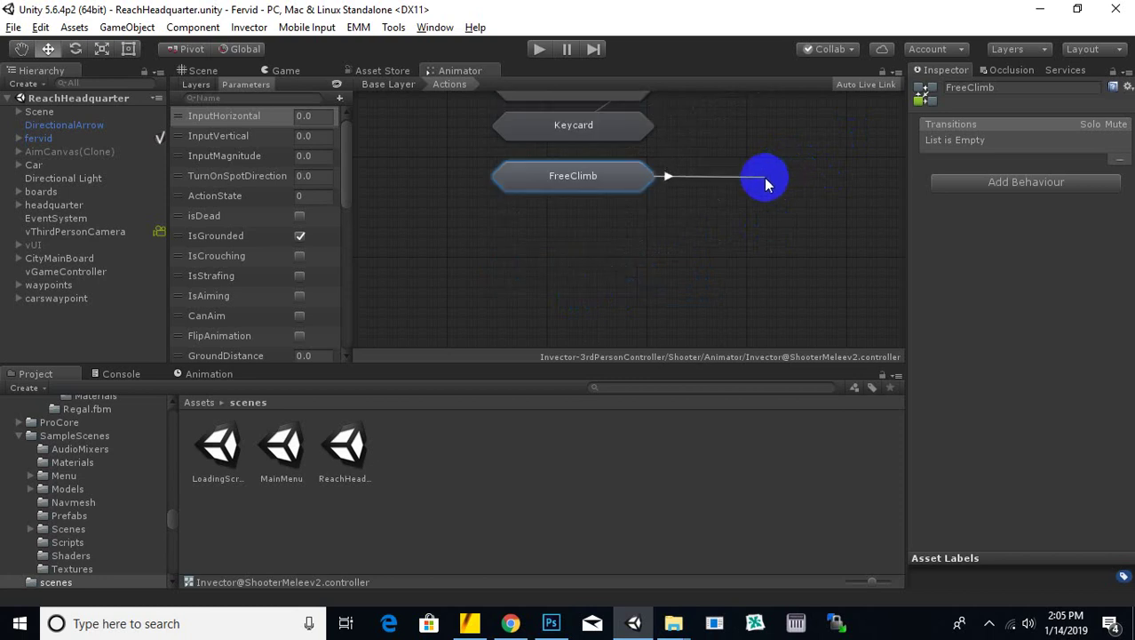
click(809, 115)
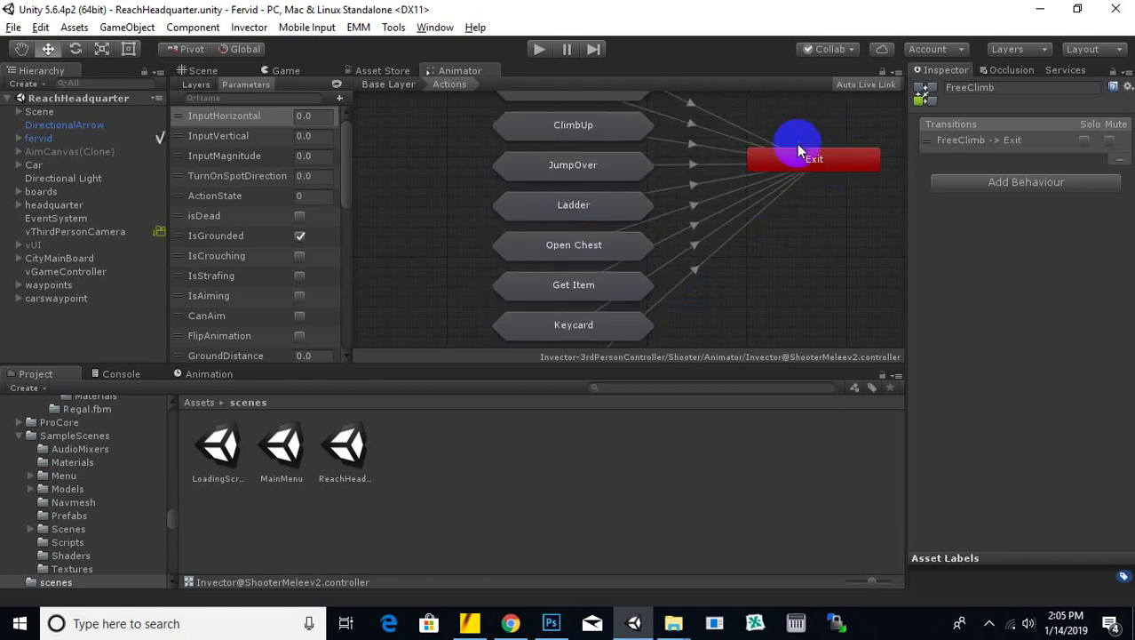
middle_drag(809, 307, 762, 229)
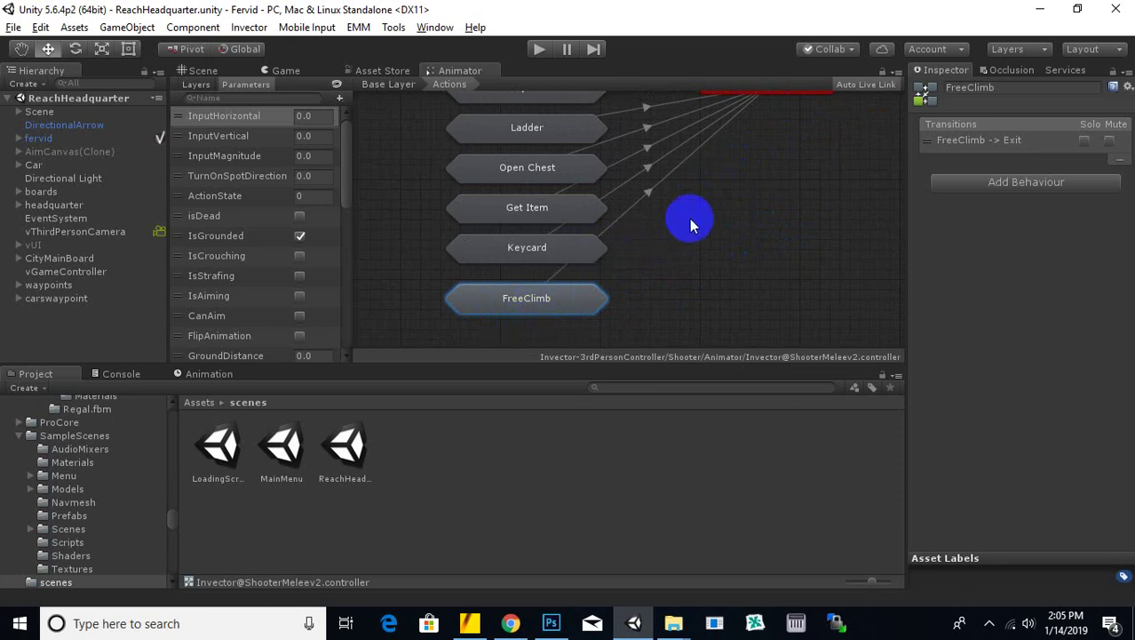
middle_drag(689, 218, 653, 365)
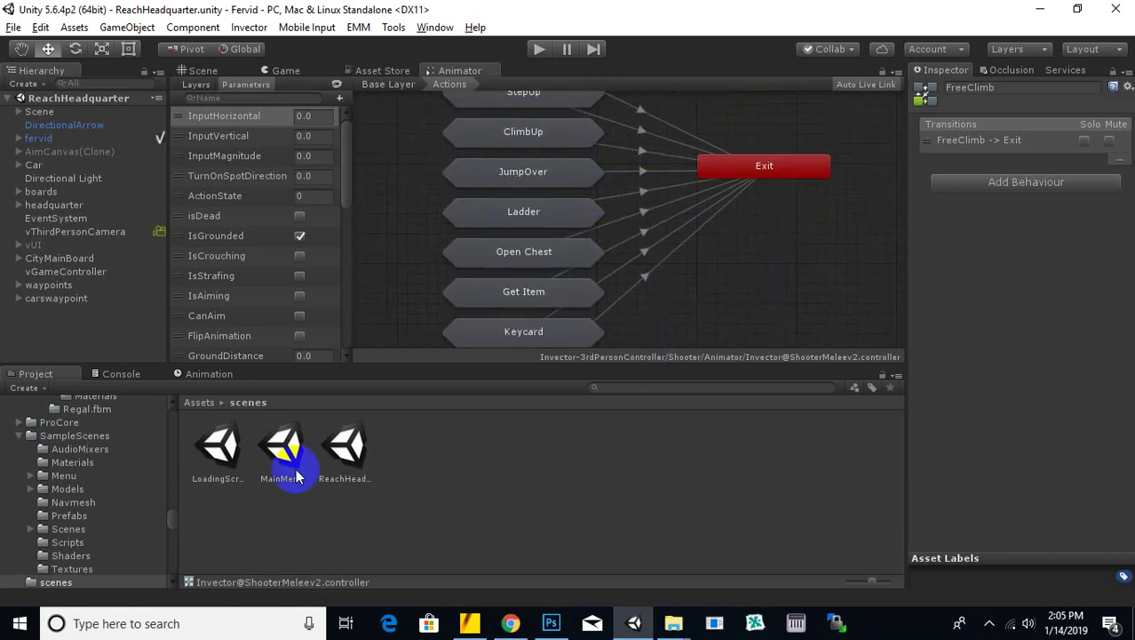
click(201, 402)
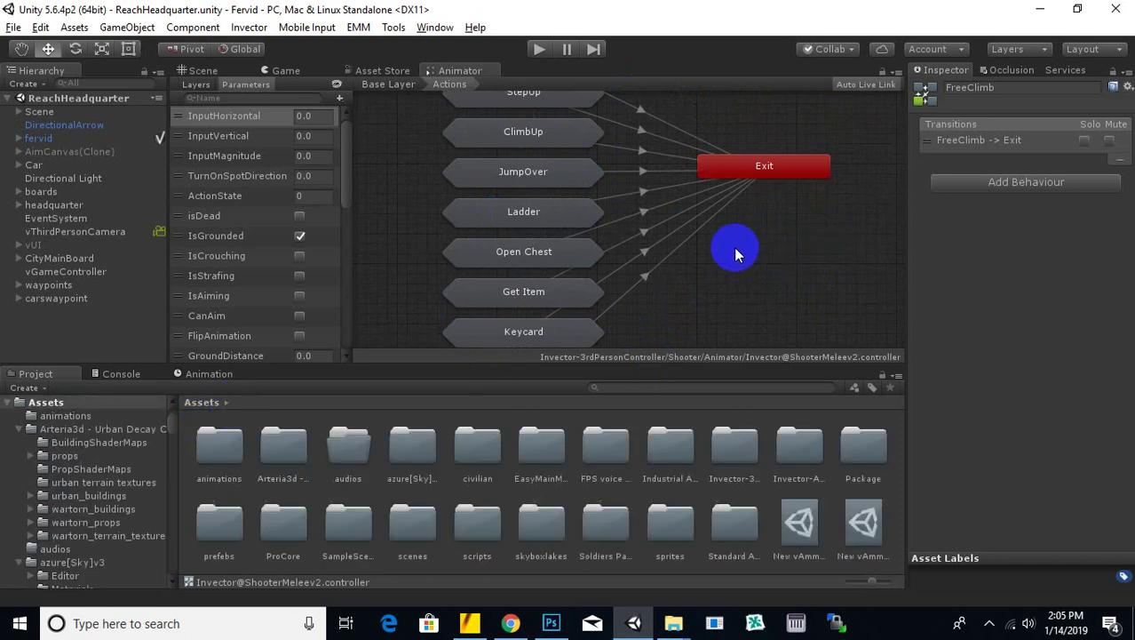
scroll(734, 249, down, 2)
middle_drag(728, 238, 732, 262)
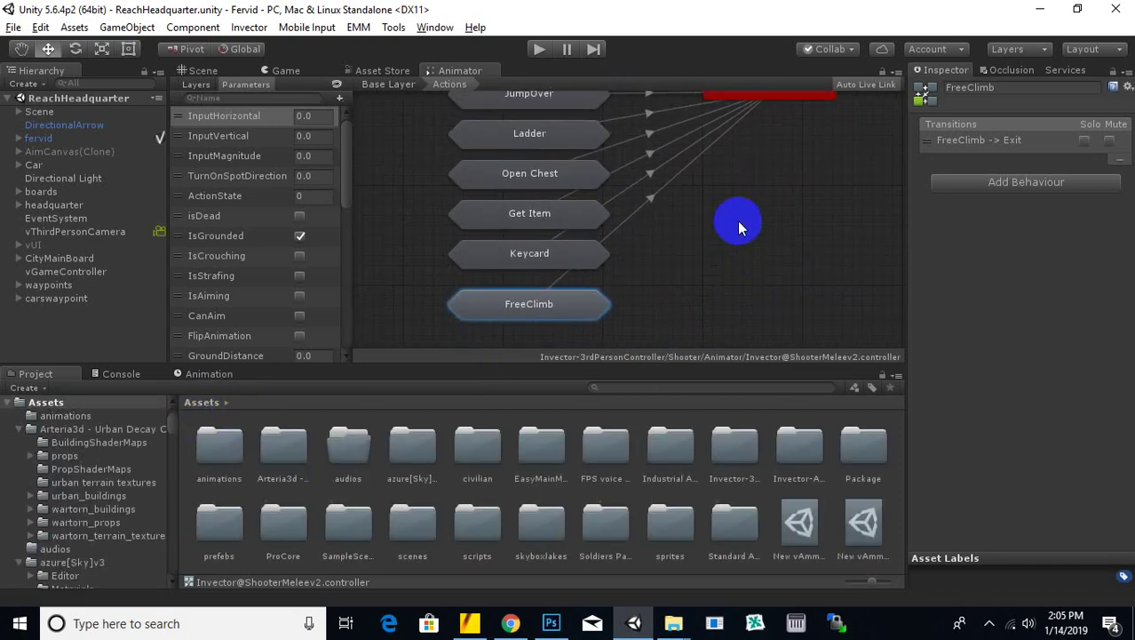
Add the V Free Climb script component to the fervid character.
click(203, 72)
scroll(403, 224, down, 2)
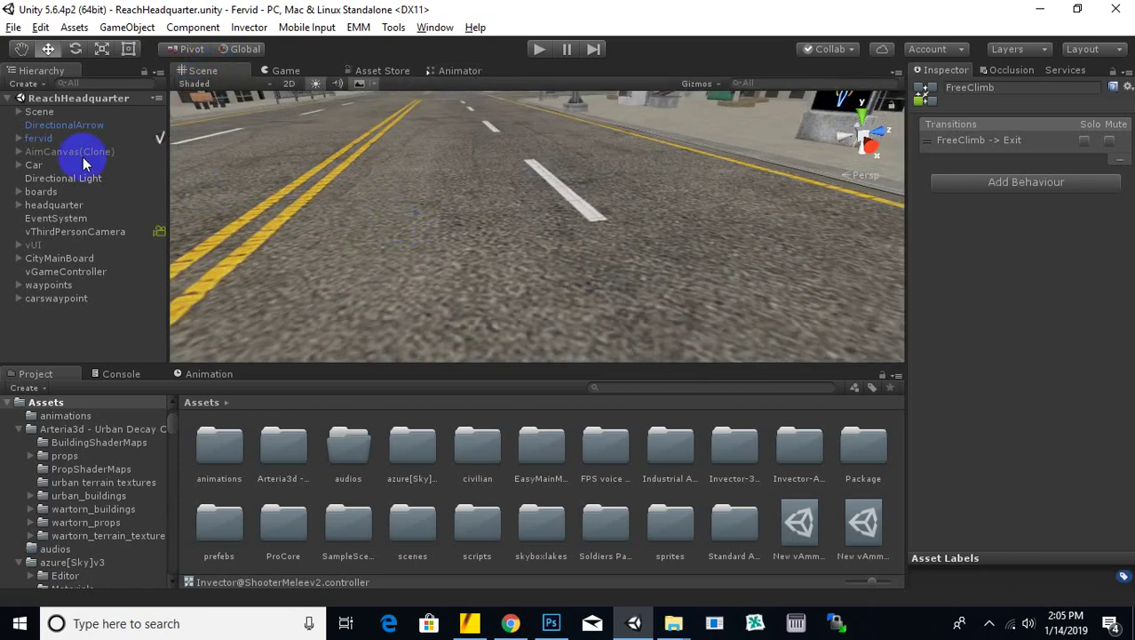
click(41, 139)
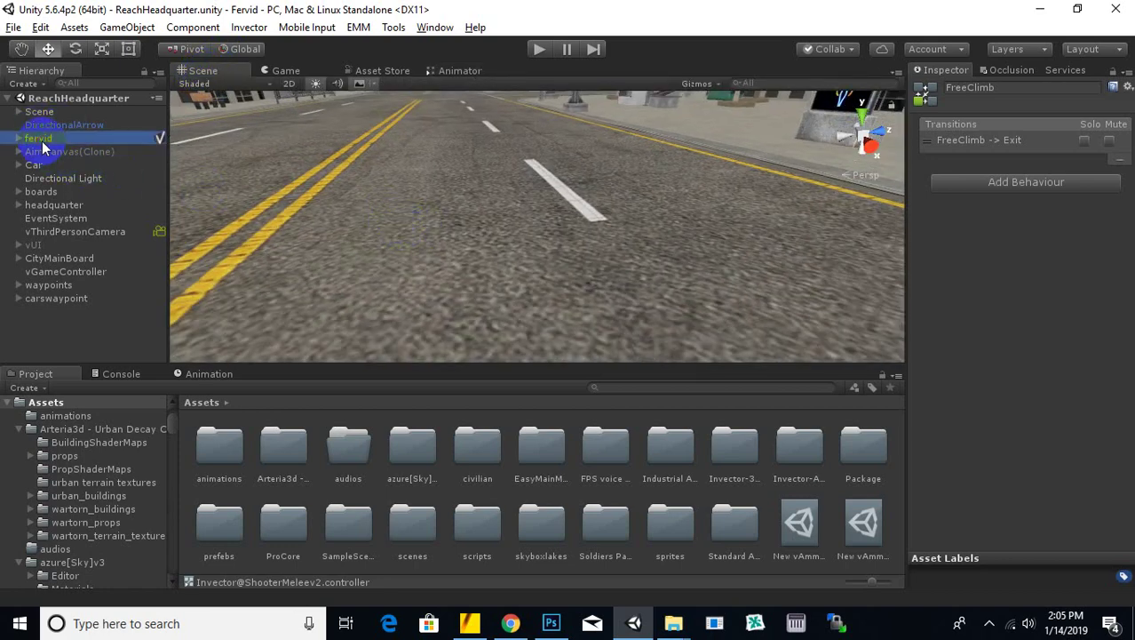
scroll(1058, 494, down, 15)
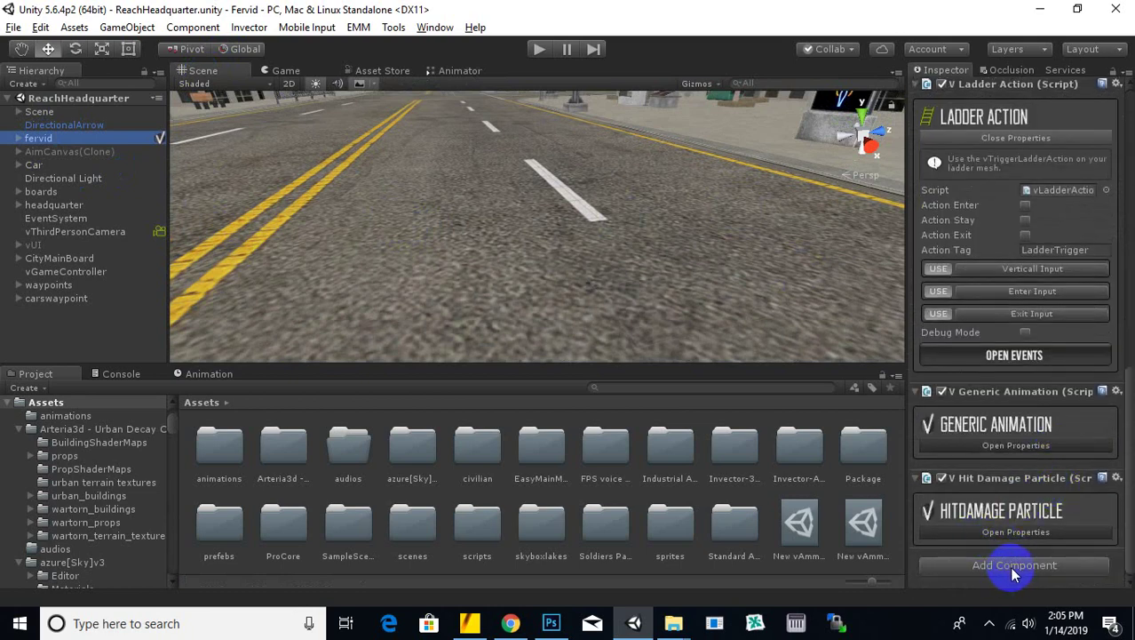
click(1010, 567)
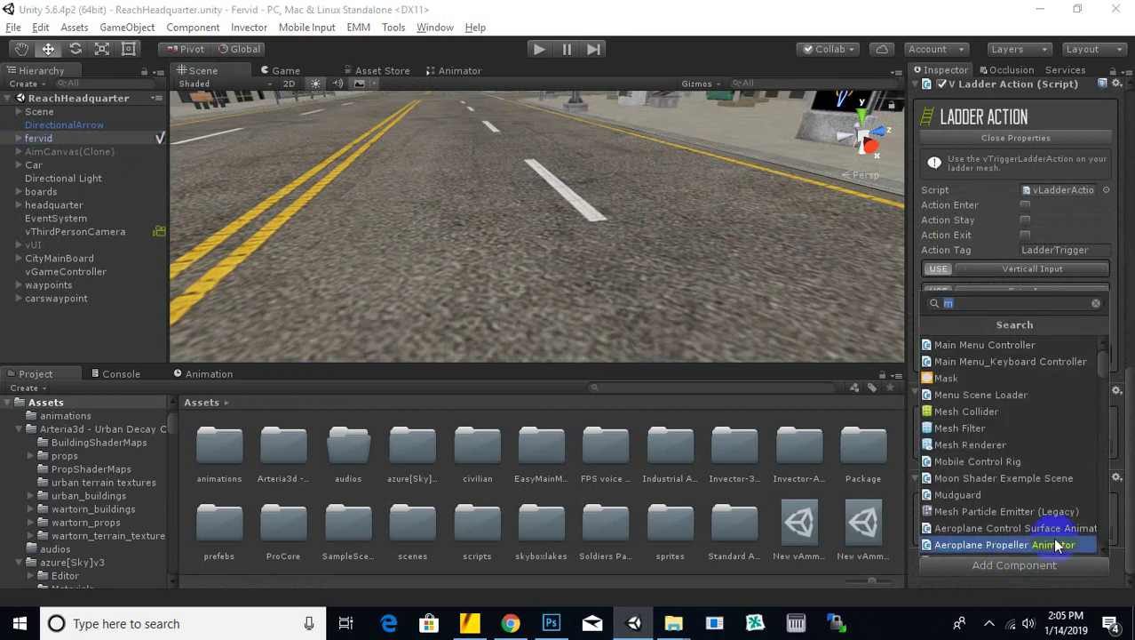
text(fr)
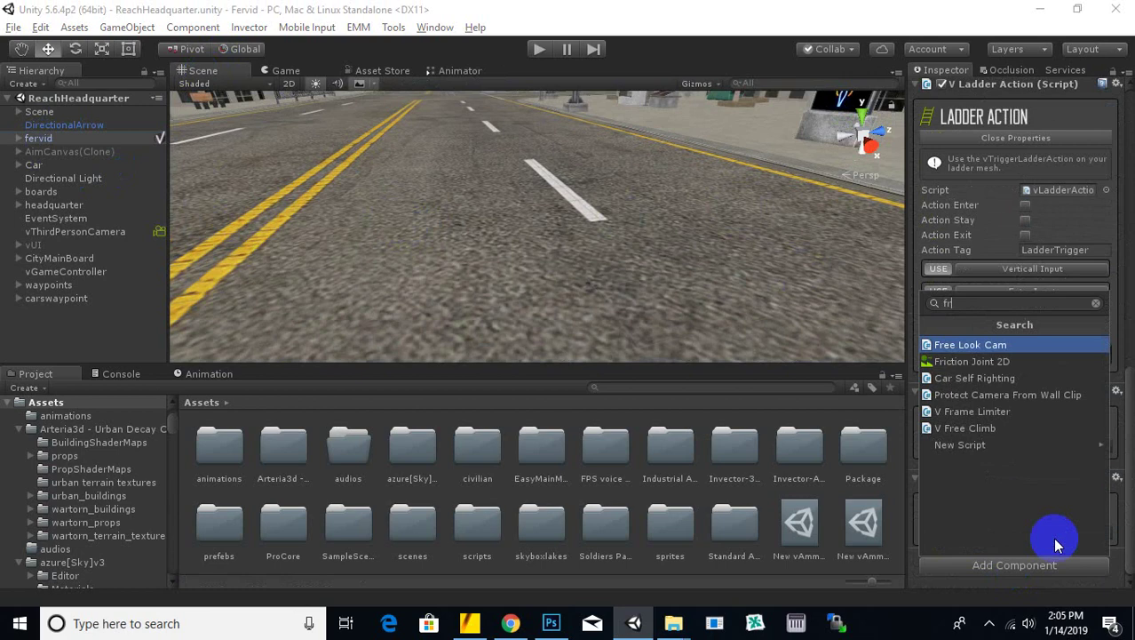
click(973, 428)
scroll(1015, 431, down, 3)
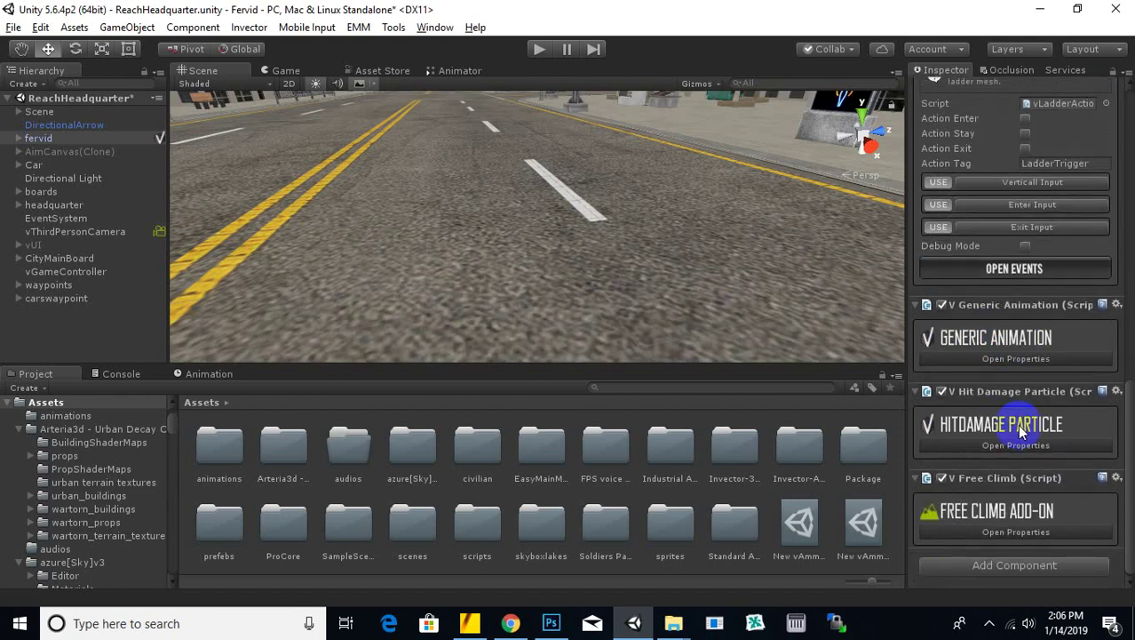
In fervid's V Free Climb component, set both the Draggable Wall and Obstacle layers to Default.
click(1013, 531)
scroll(1078, 374, down, 3)
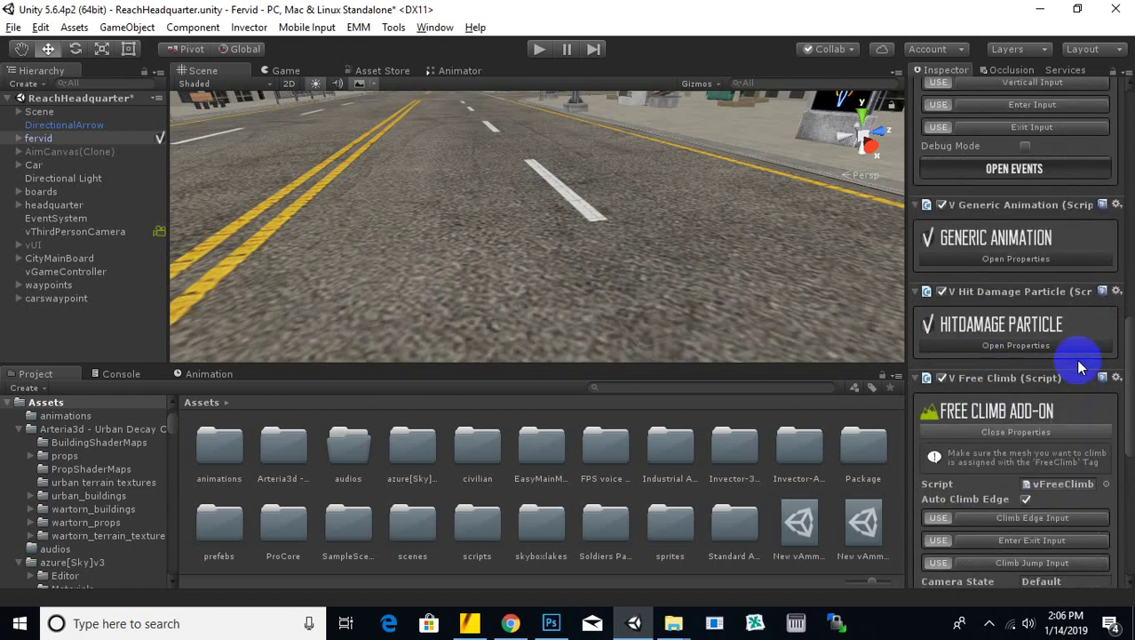
scroll(1080, 366, down, 4)
scroll(1065, 367, down, 5)
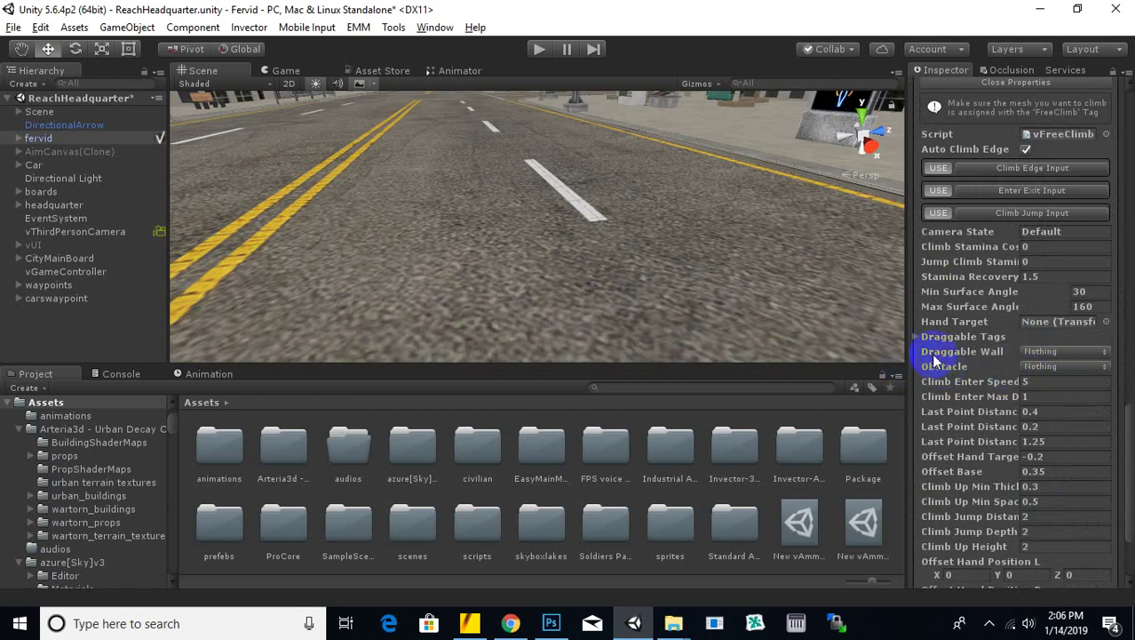
click(1075, 353)
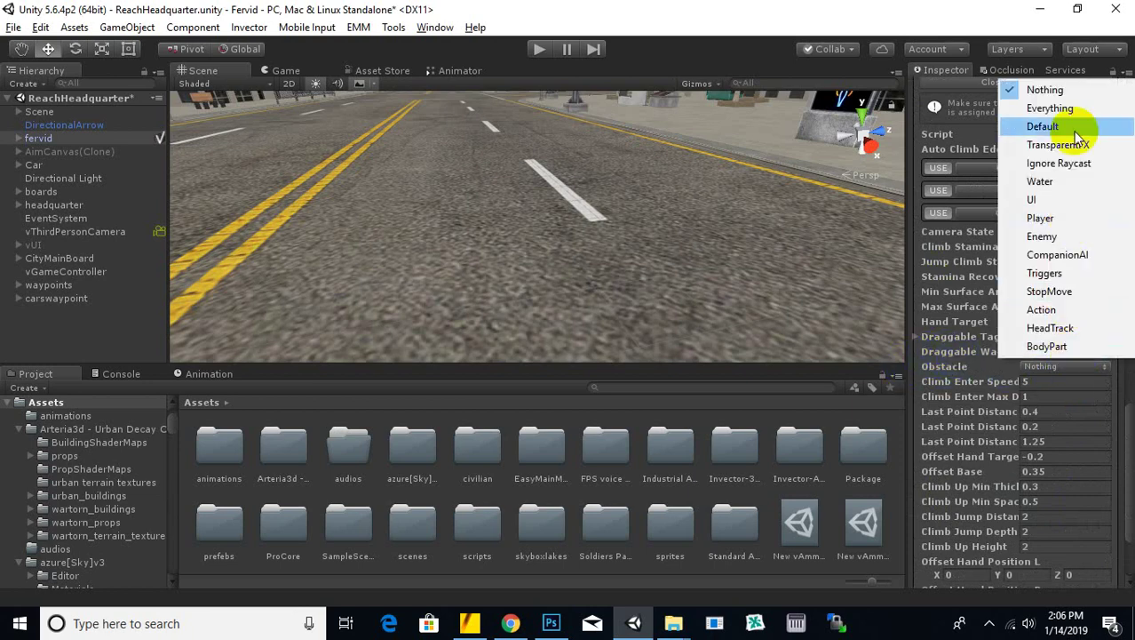
click(1071, 118)
click(1050, 368)
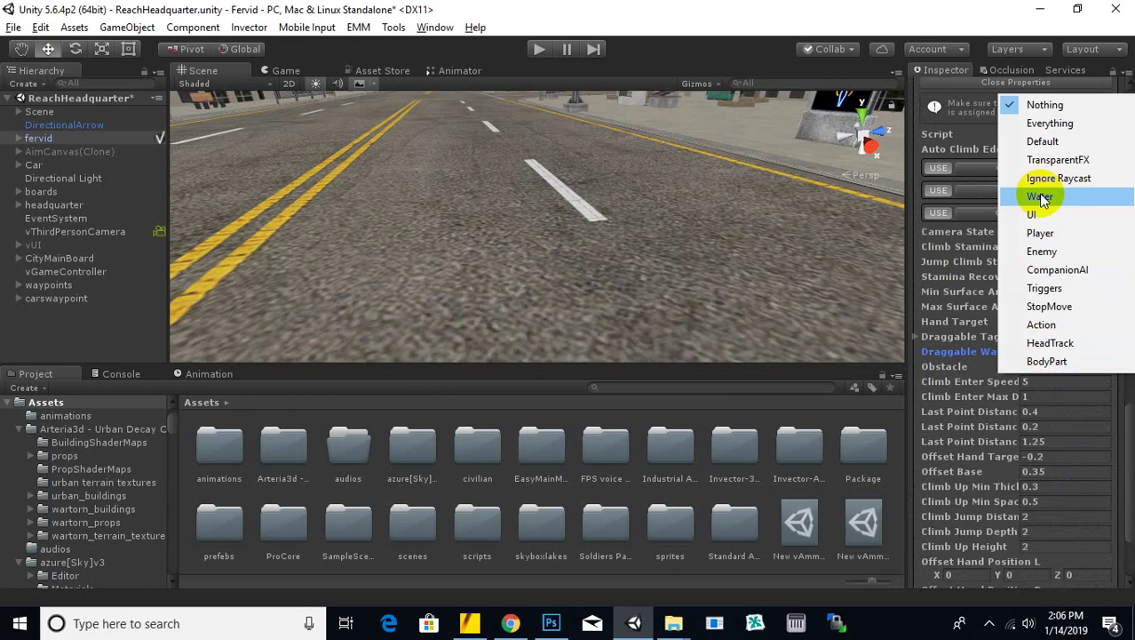
click(1040, 141)
Expand Draggable Tags in the V Free Climb component and copy the FreeClimb tag name from Element 0.
click(916, 336)
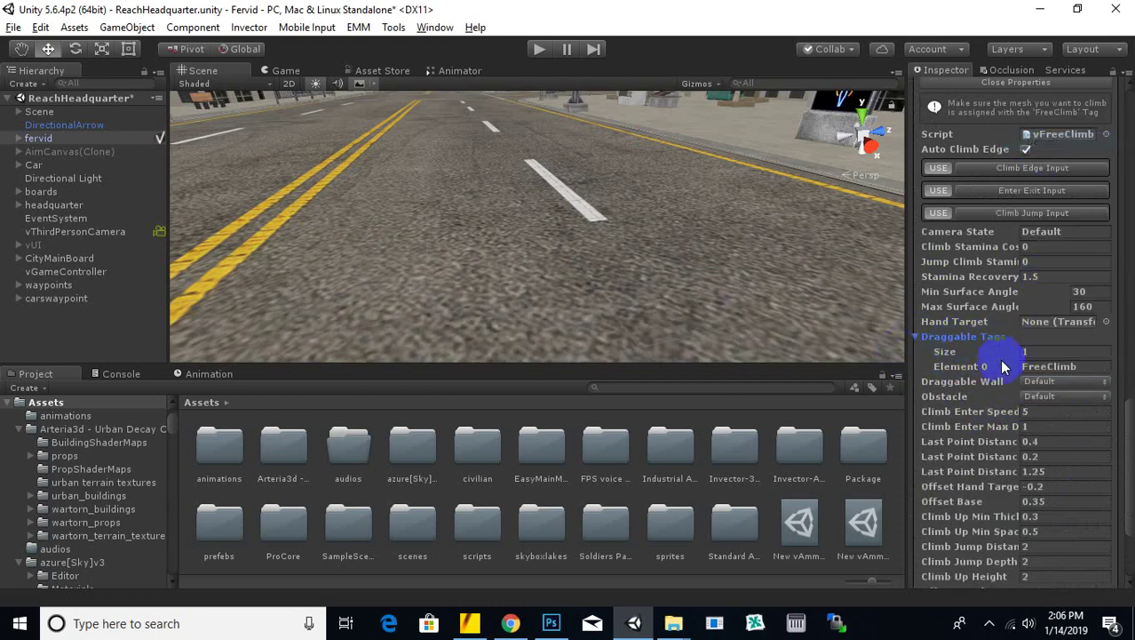
drag(1087, 370, 878, 415)
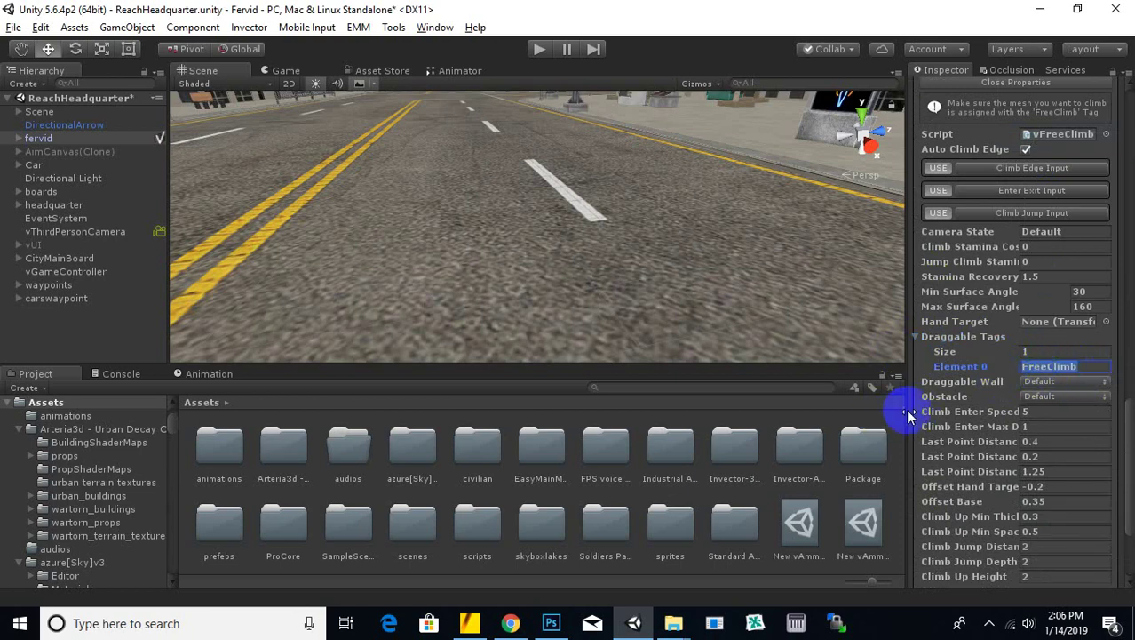
right_click(1046, 367)
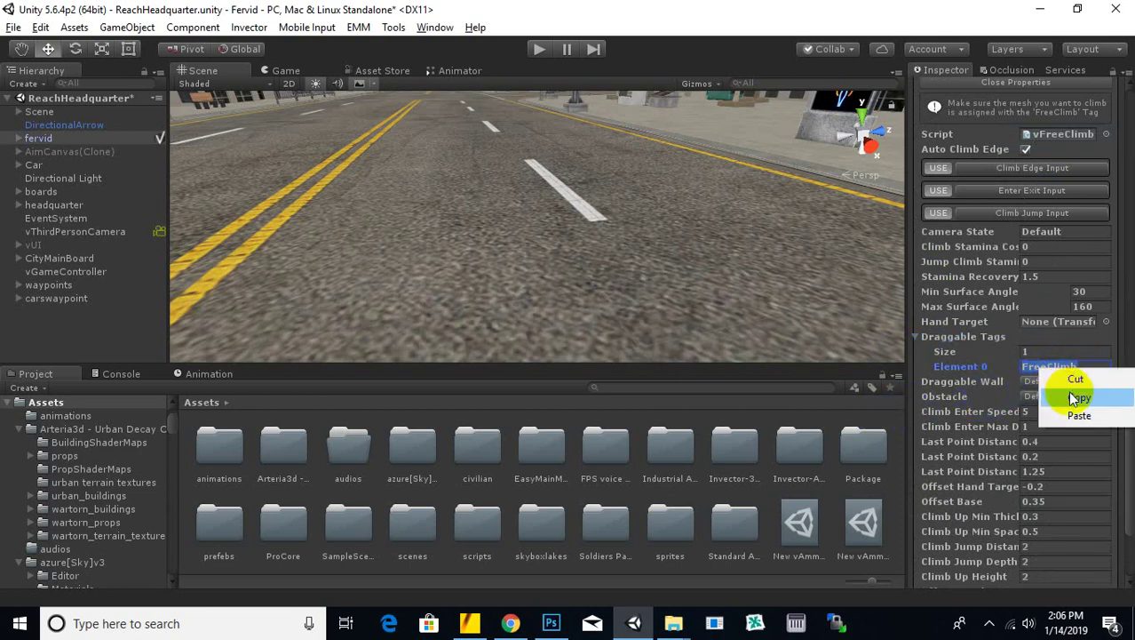
click(1079, 397)
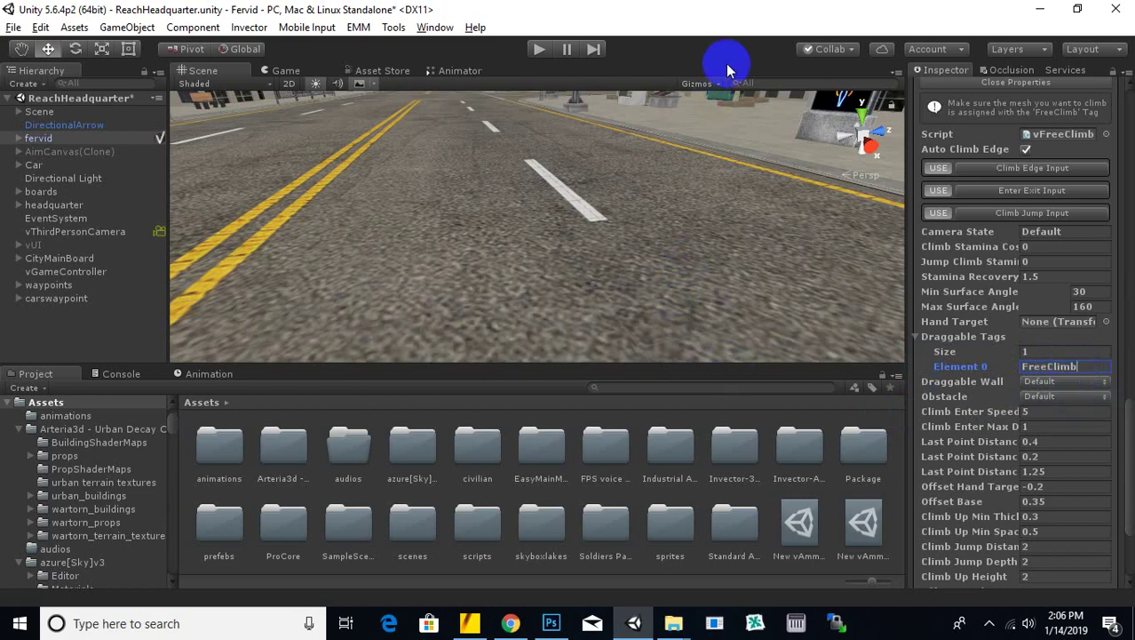
click(1051, 367)
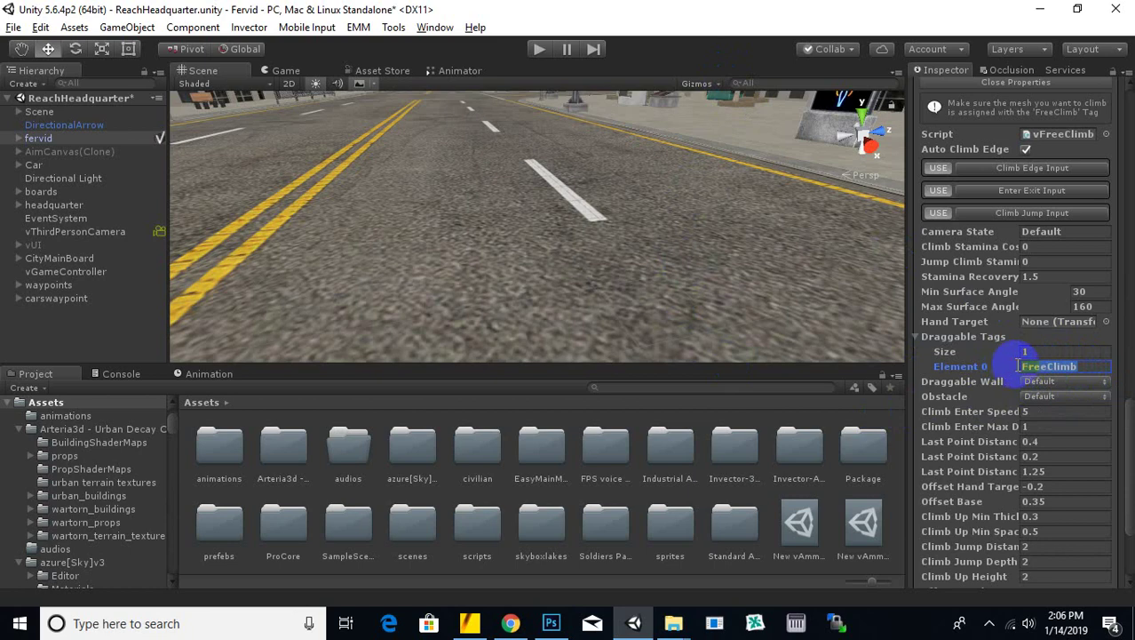
right_click(1040, 368)
click(1069, 398)
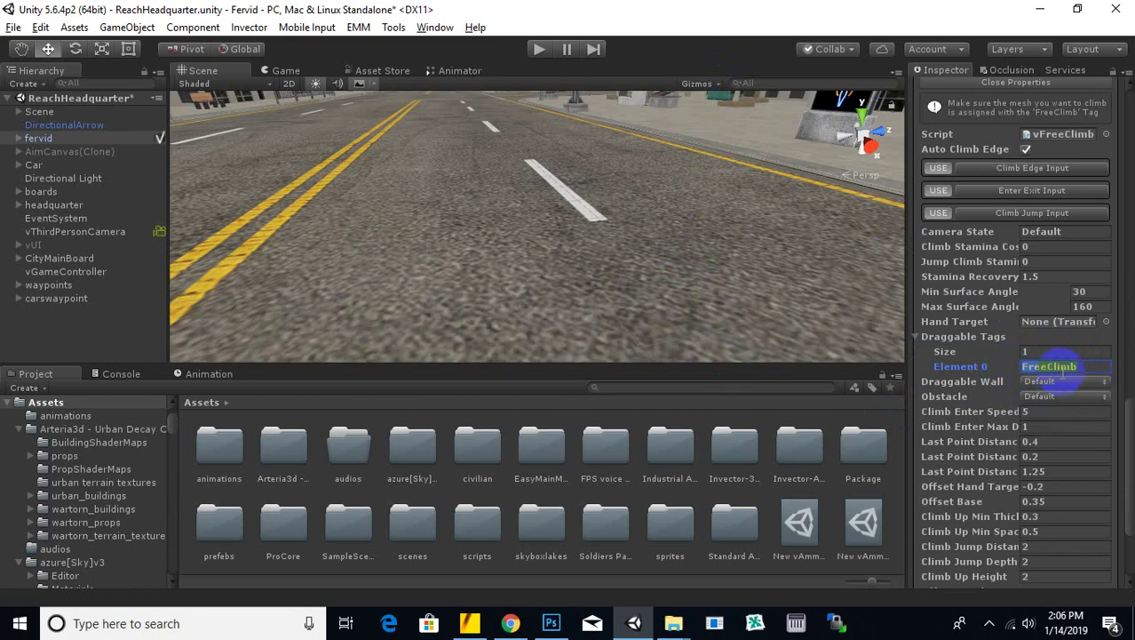
click(1064, 371)
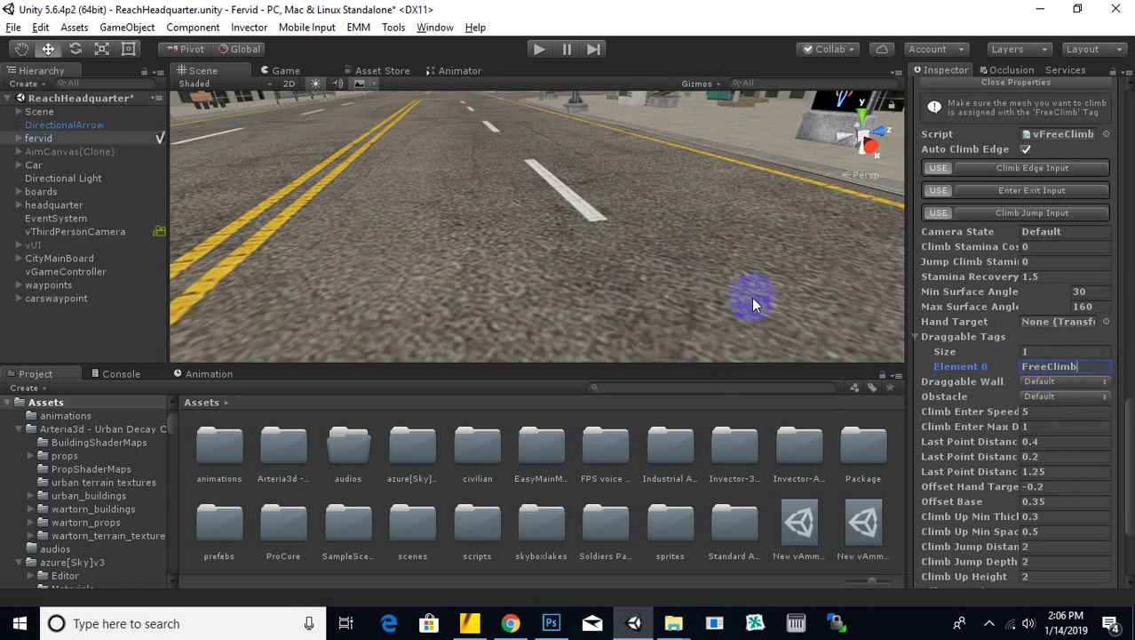
Review the remaining V Free Climb settings down to Open Events and collapse the component's properties.
scroll(680, 254, down, 2)
scroll(1027, 475, down, 3)
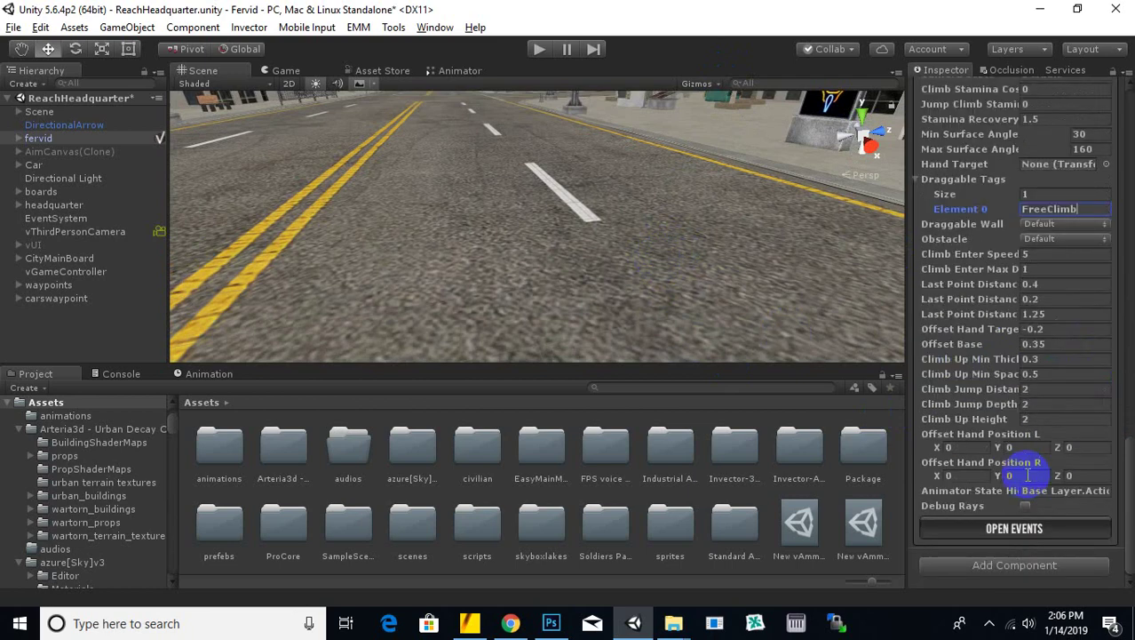
scroll(1028, 475, up, 10)
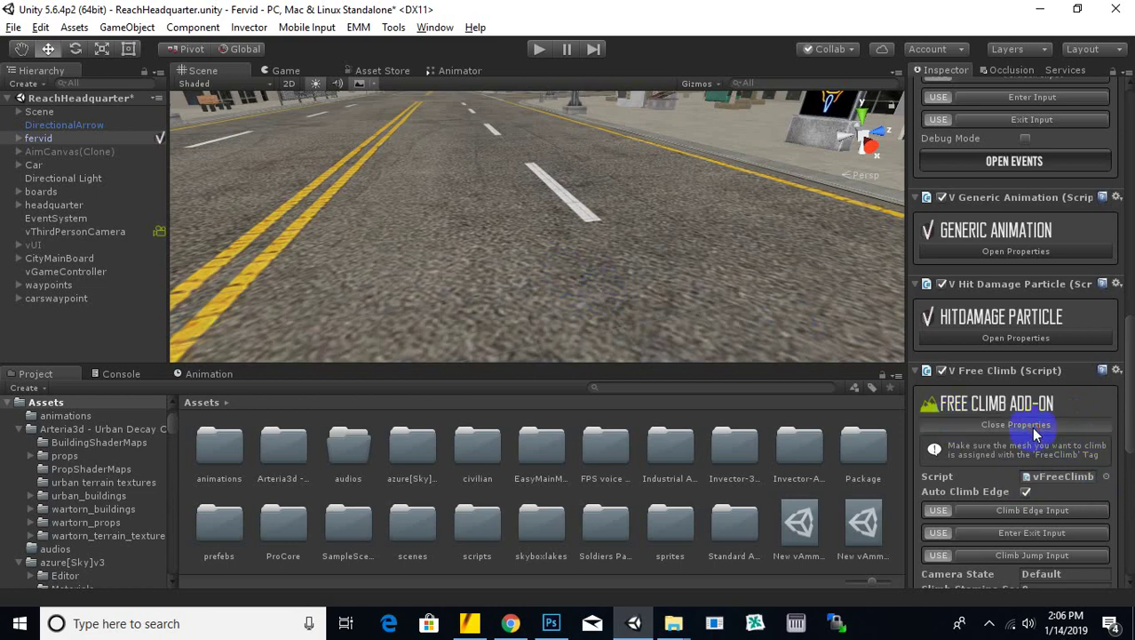
click(1015, 424)
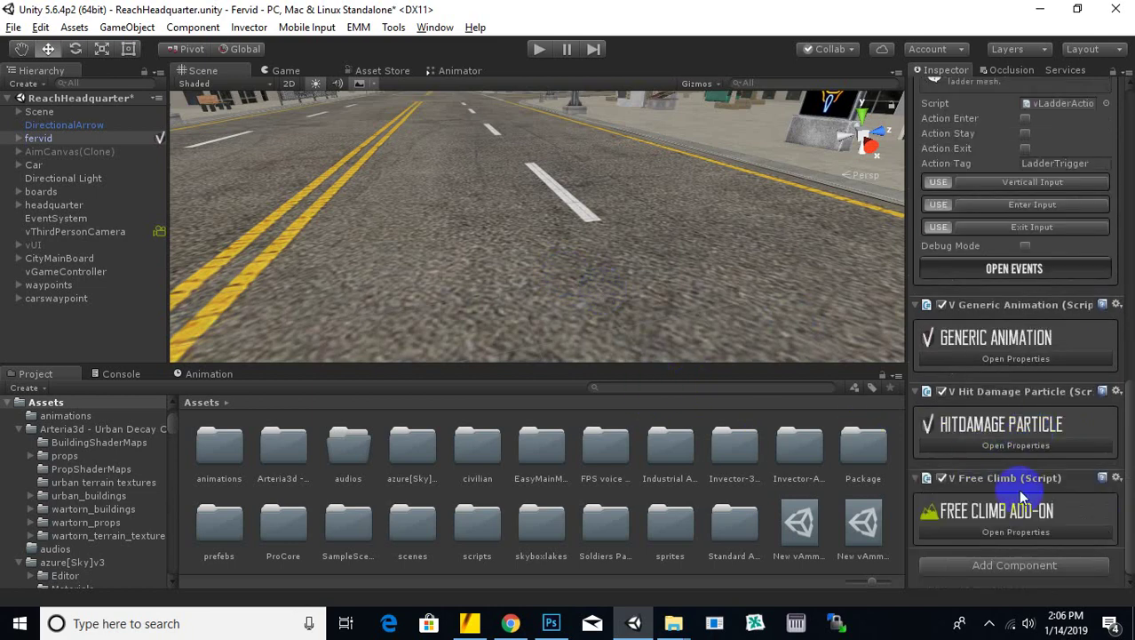
scroll(588, 285, down, 2)
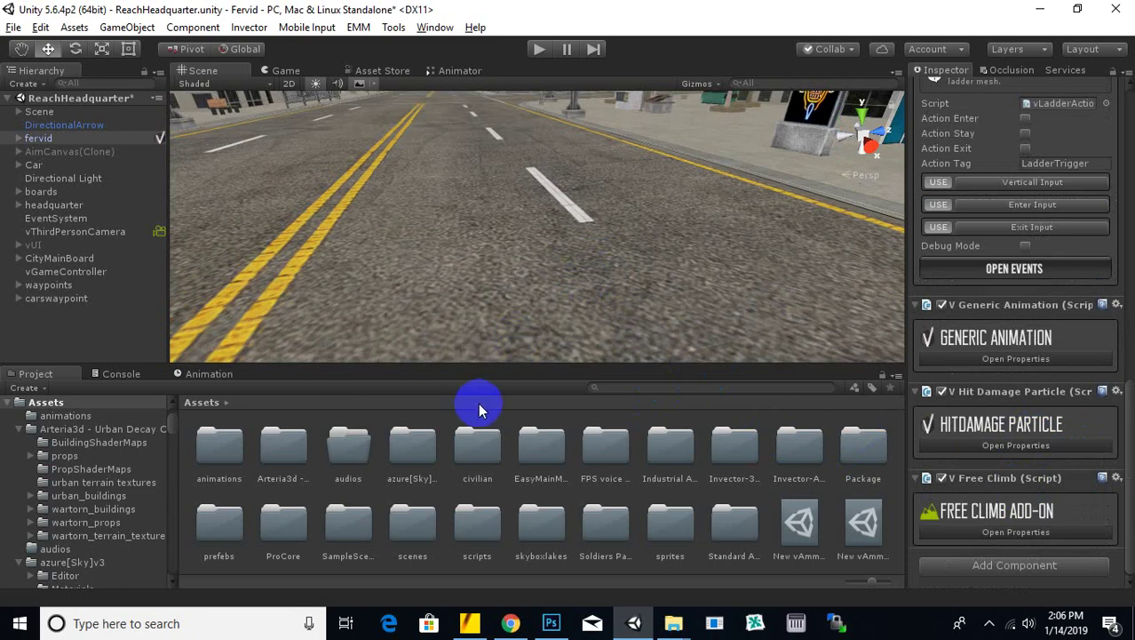
Add the ThirdPerson_FreeClimb prefab from Invector-3rdPersonController/Add-ons/FreeClimb/Prefabs to the scene and expand its children.
click(730, 451)
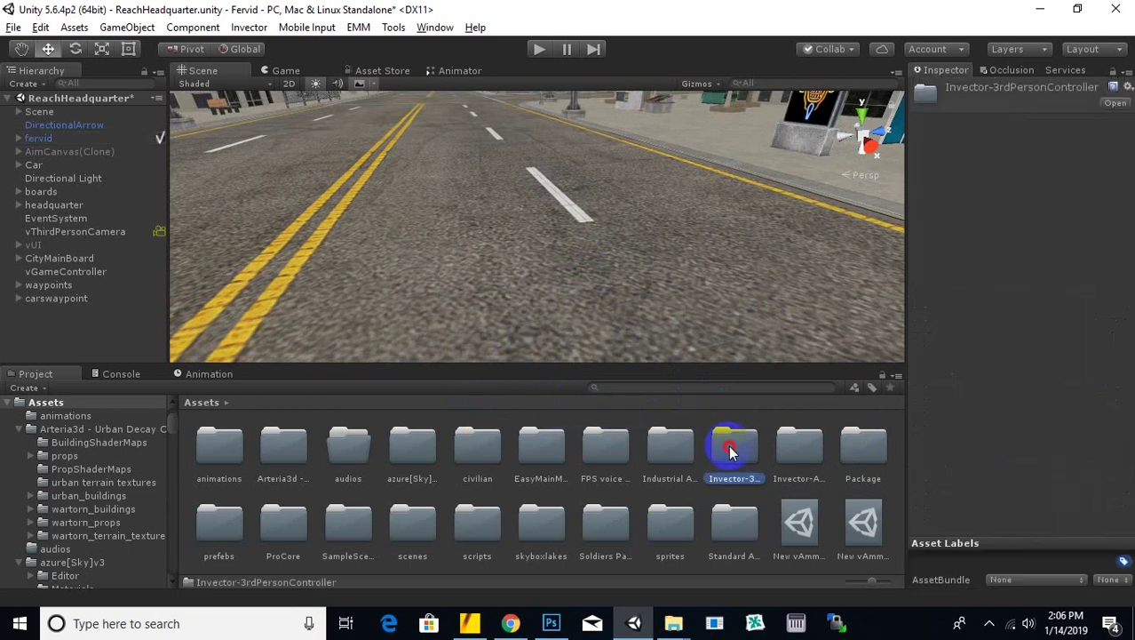
double_click(730, 451)
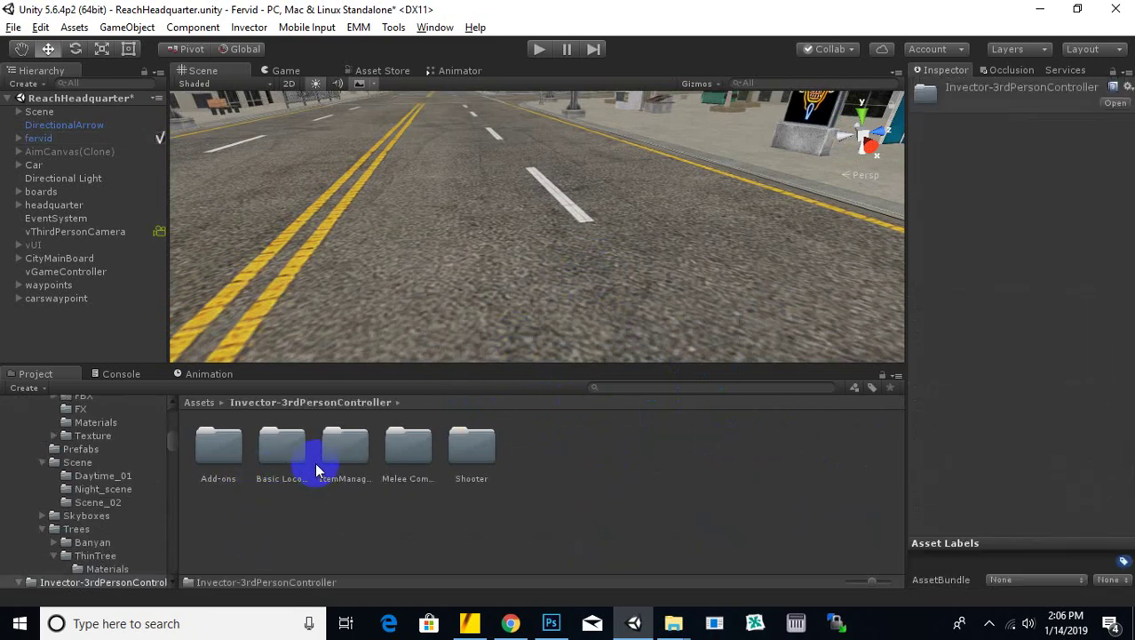
double_click(226, 460)
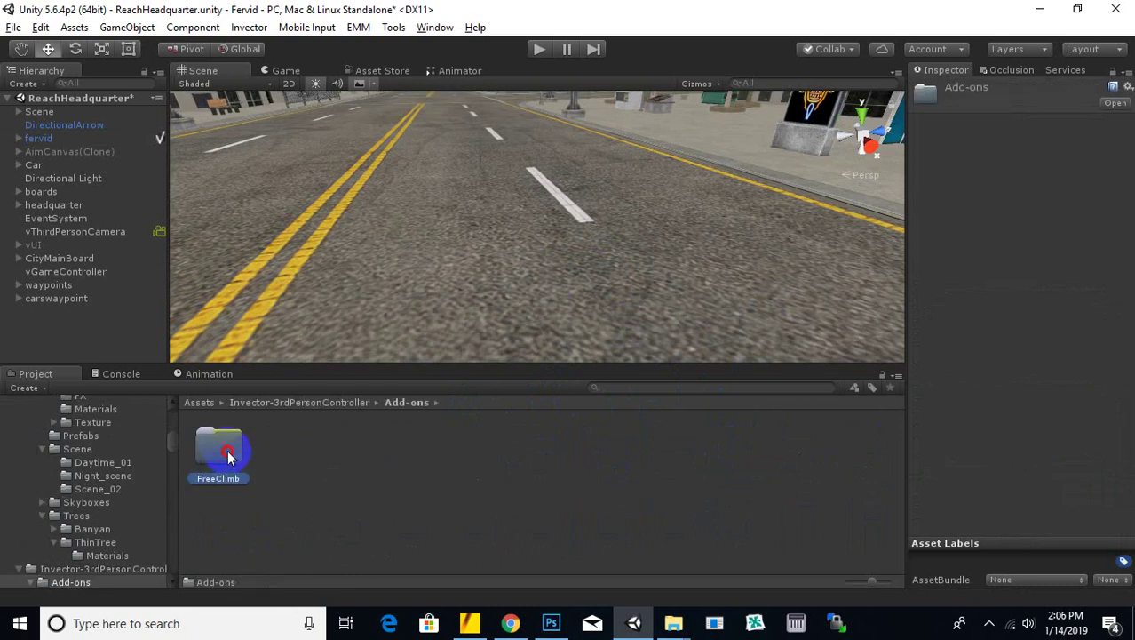
double_click(229, 456)
double_click(357, 450)
click(235, 442)
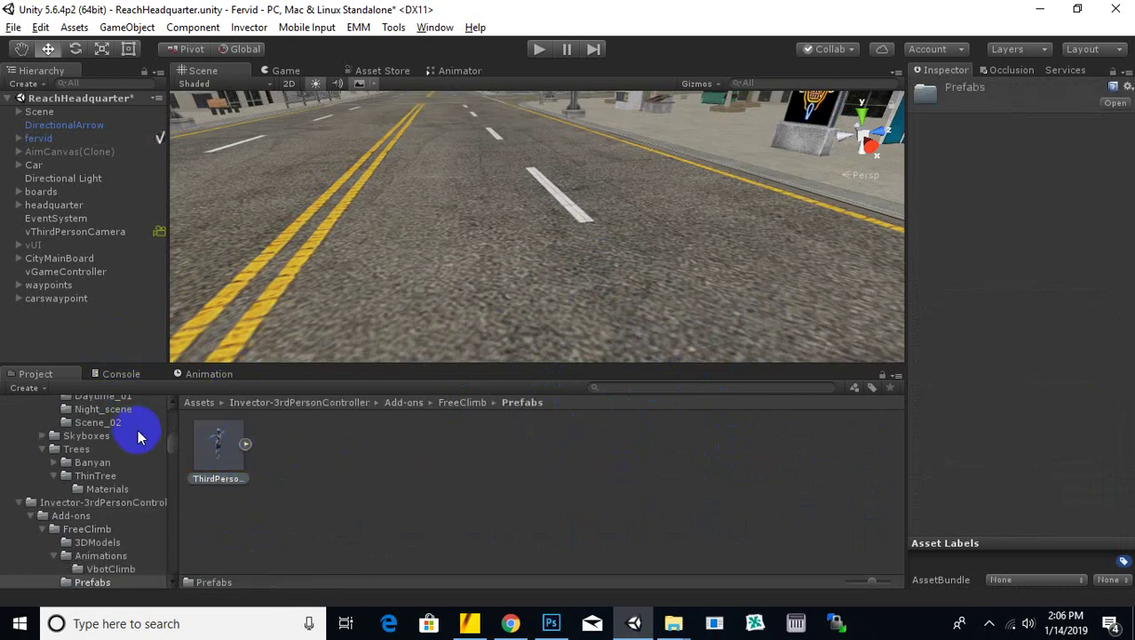
drag(138, 432, 131, 356)
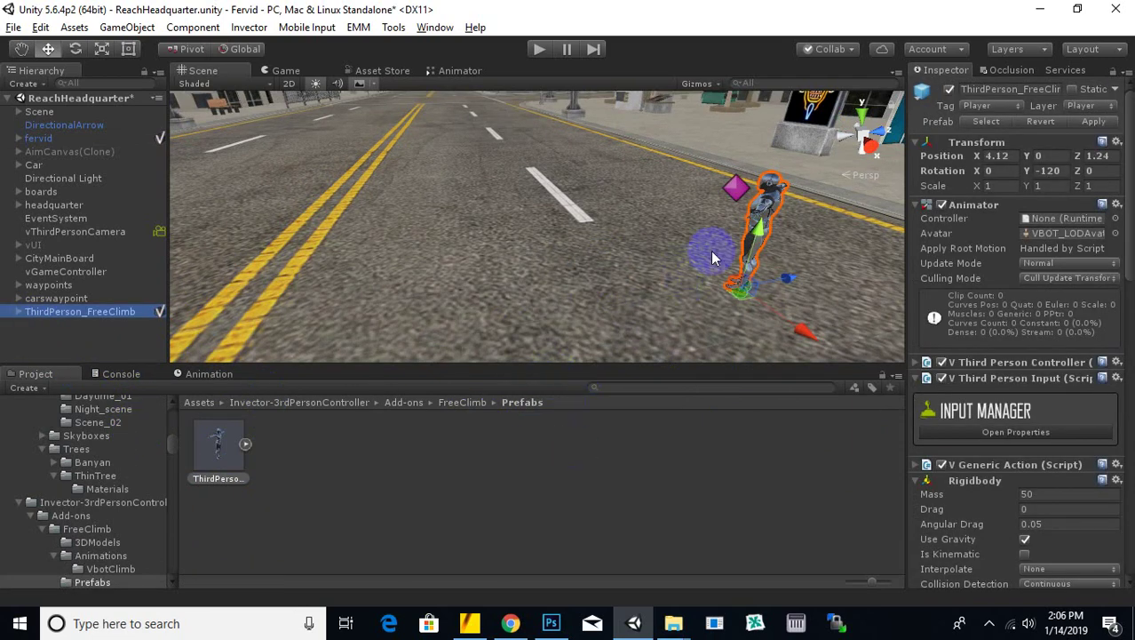
click(18, 312)
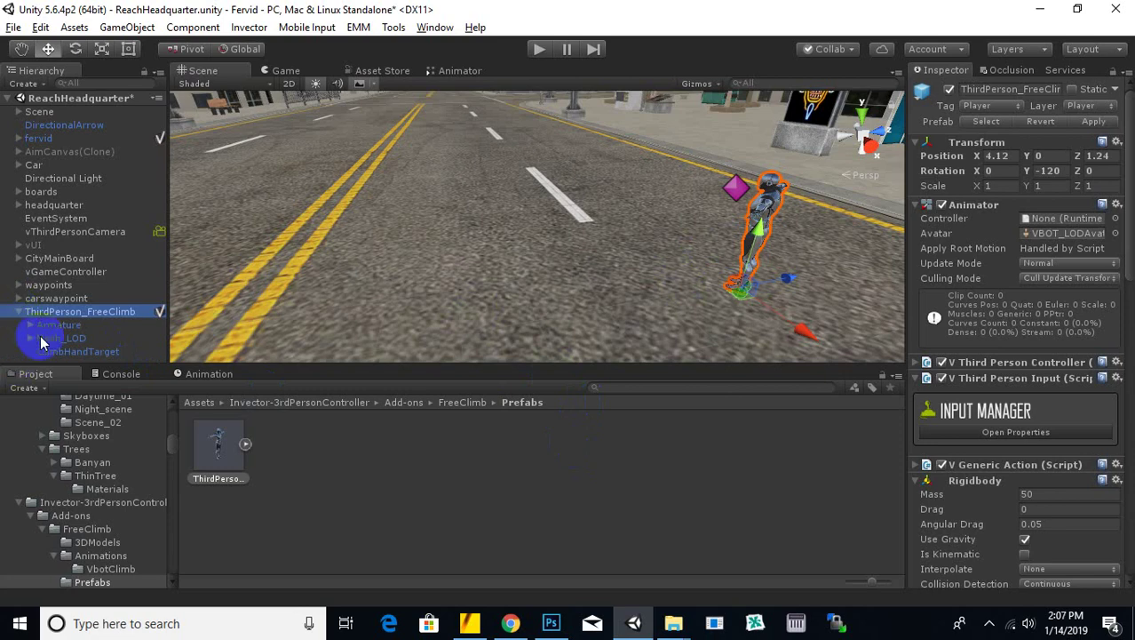
mouse_move(89, 352)
mouse_down()
mouse_move(77, 355)
mouse_move(66, 309)
mouse_move(64, 342)
mouse_move(76, 356)
mouse_up()
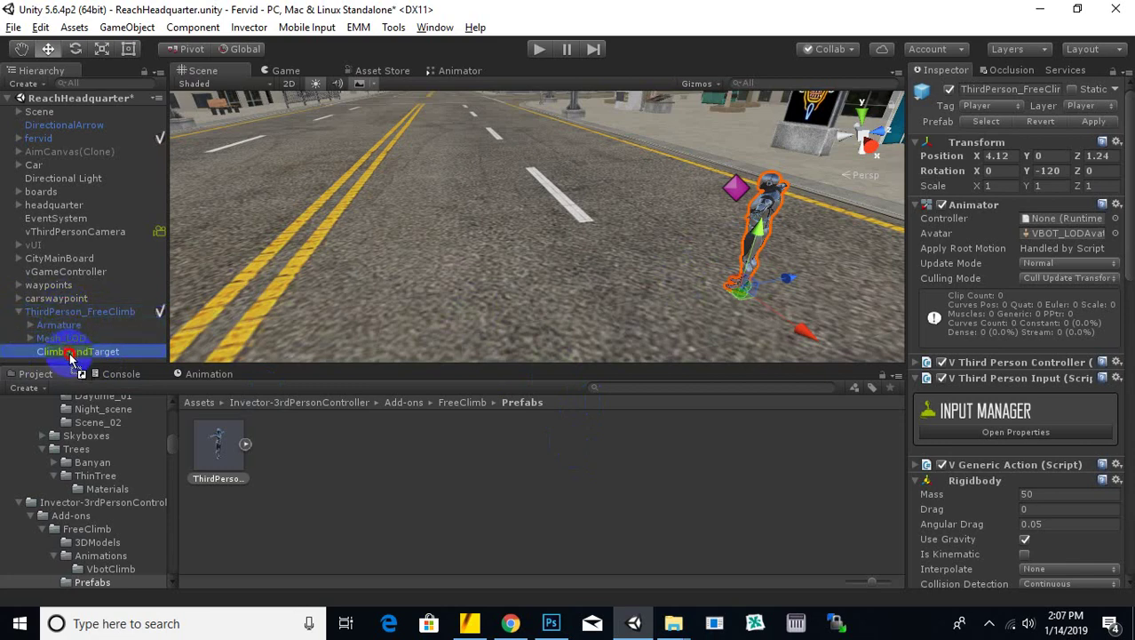
click(86, 351)
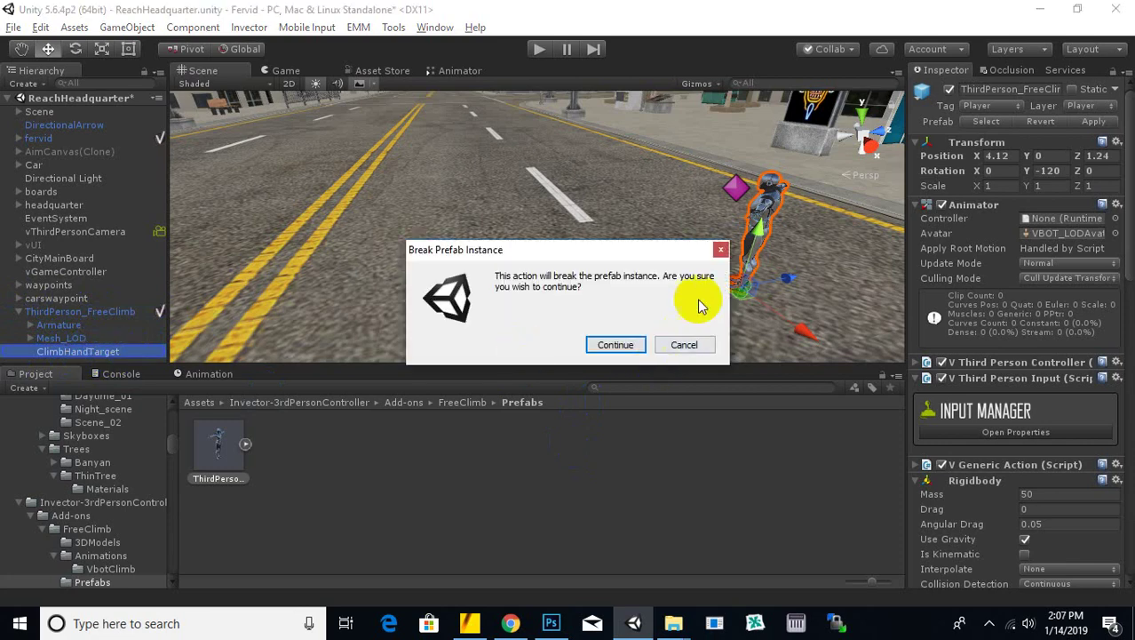
click(721, 250)
Copy ClimbHandTarget from ThirdPerson_FreeClimb and paste it into the scene as a separate object.
click(123, 353)
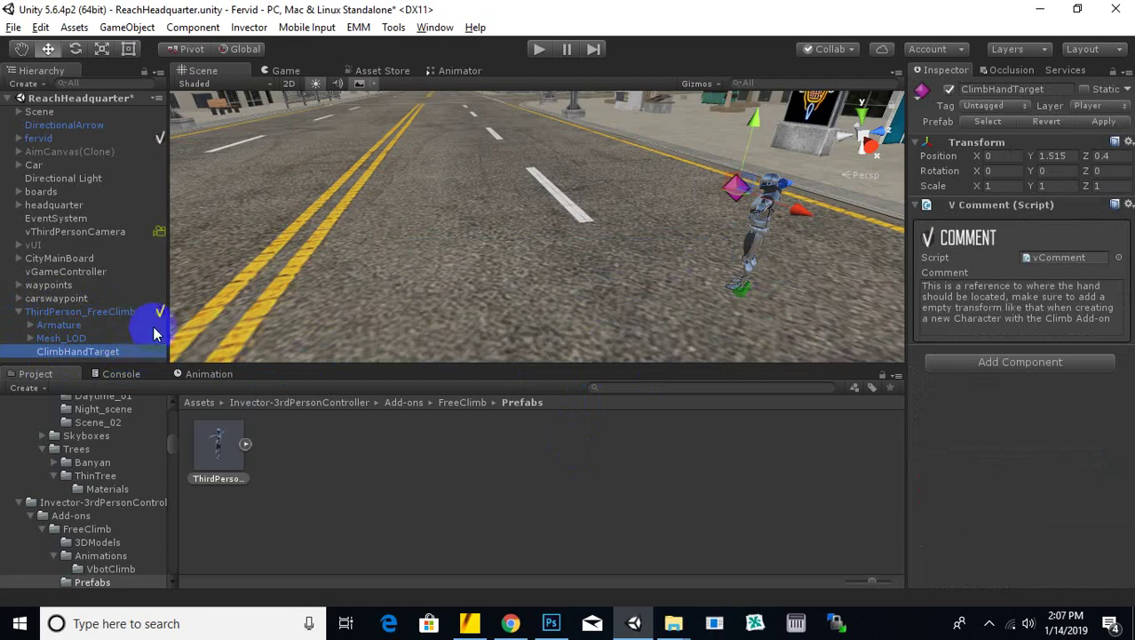
right_click(93, 352)
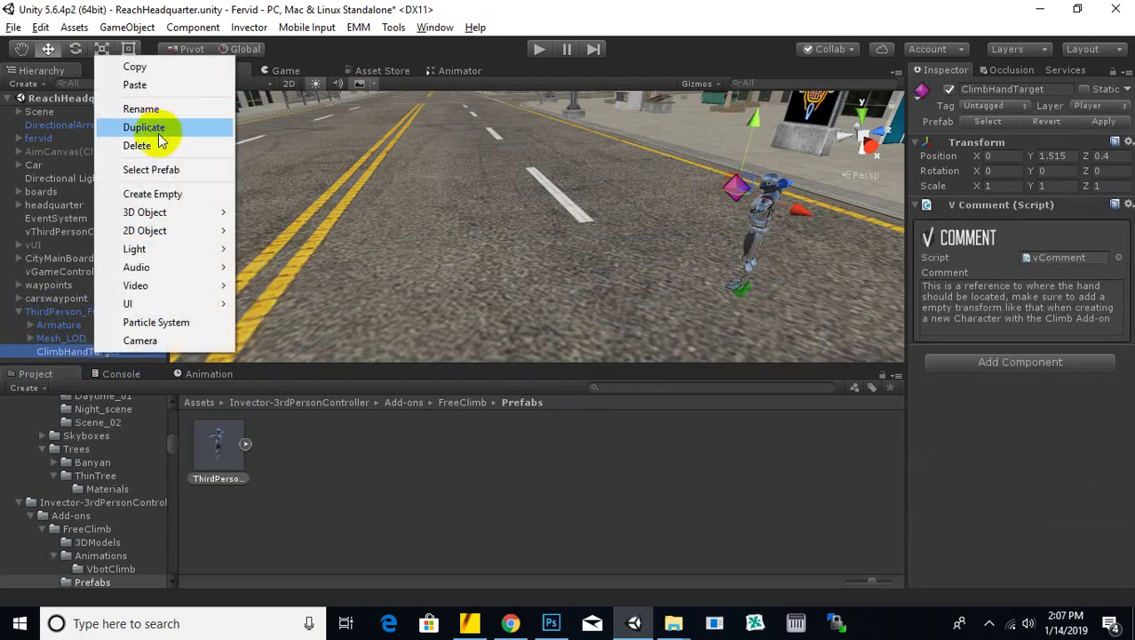
click(138, 66)
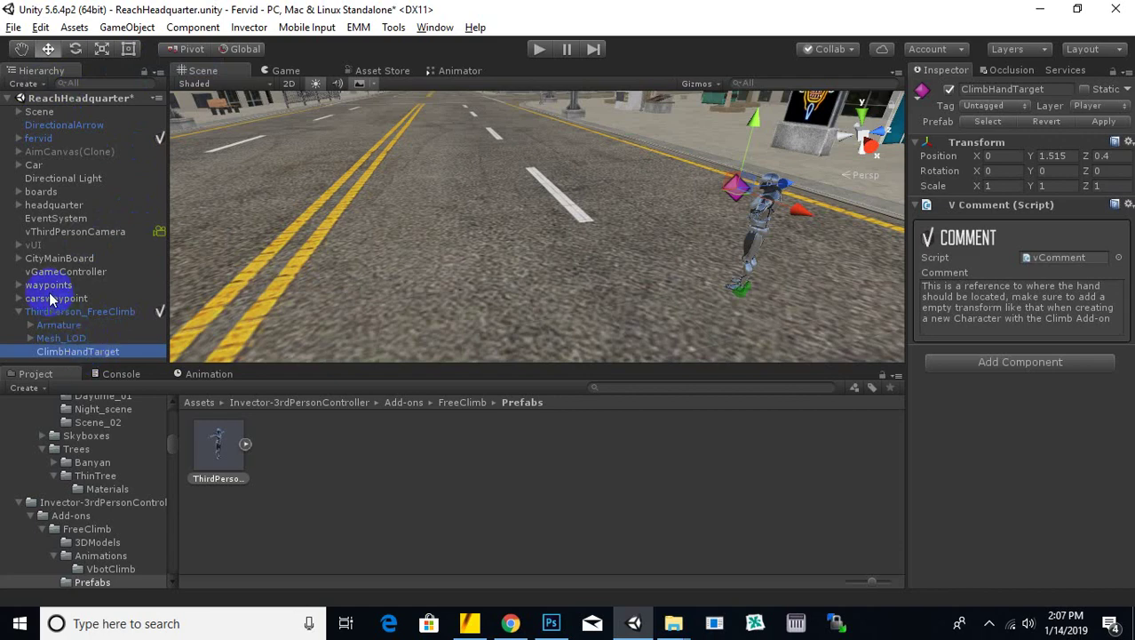
click(40, 142)
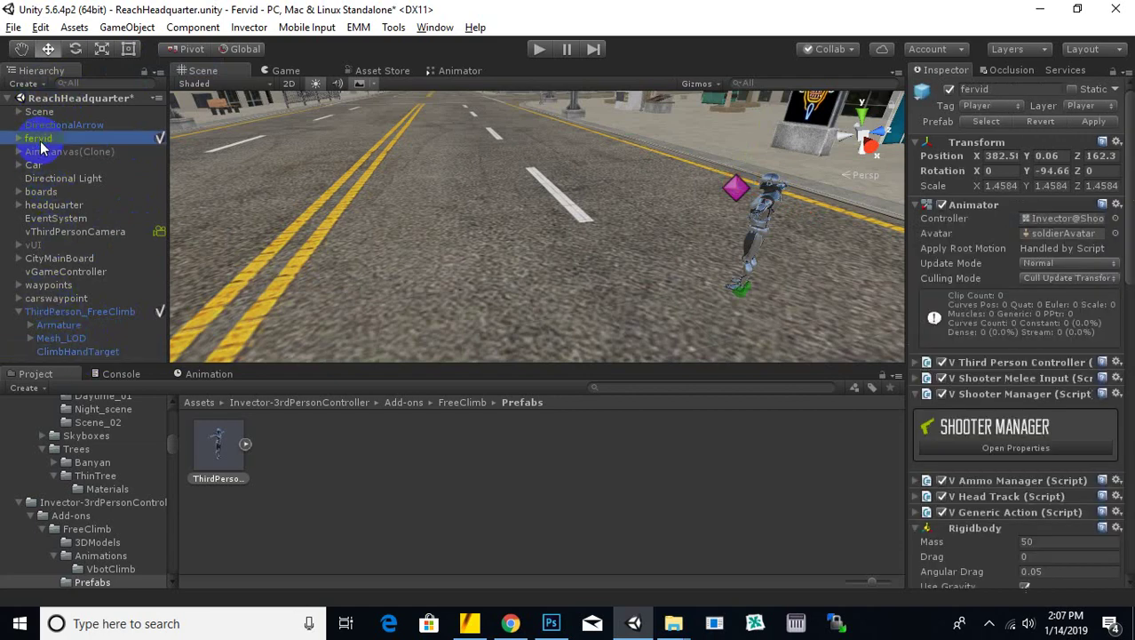
right_click(40, 142)
click(51, 169)
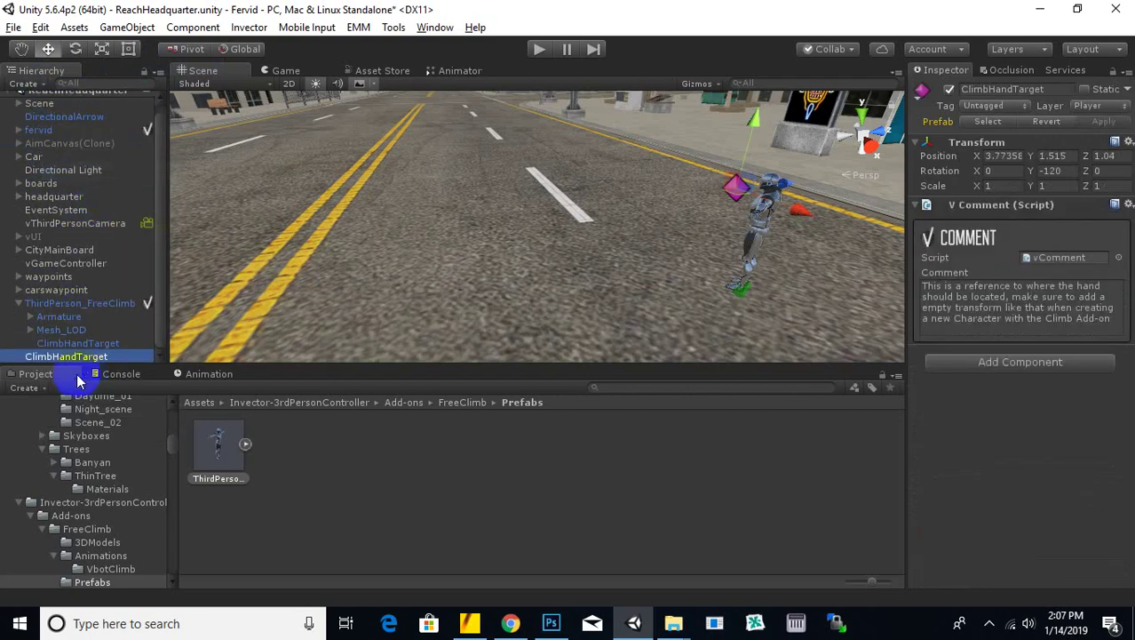
click(19, 304)
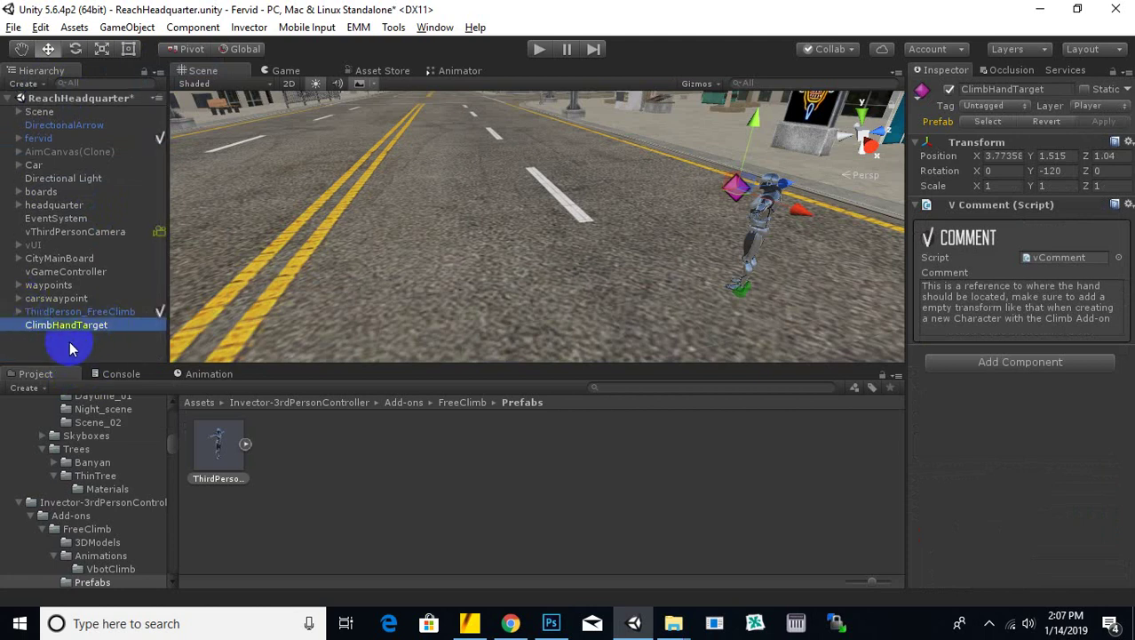
Paste the original ClimbHandTarget's Transform values onto the pasted copy and make that copy a child of fervid.
click(60, 352)
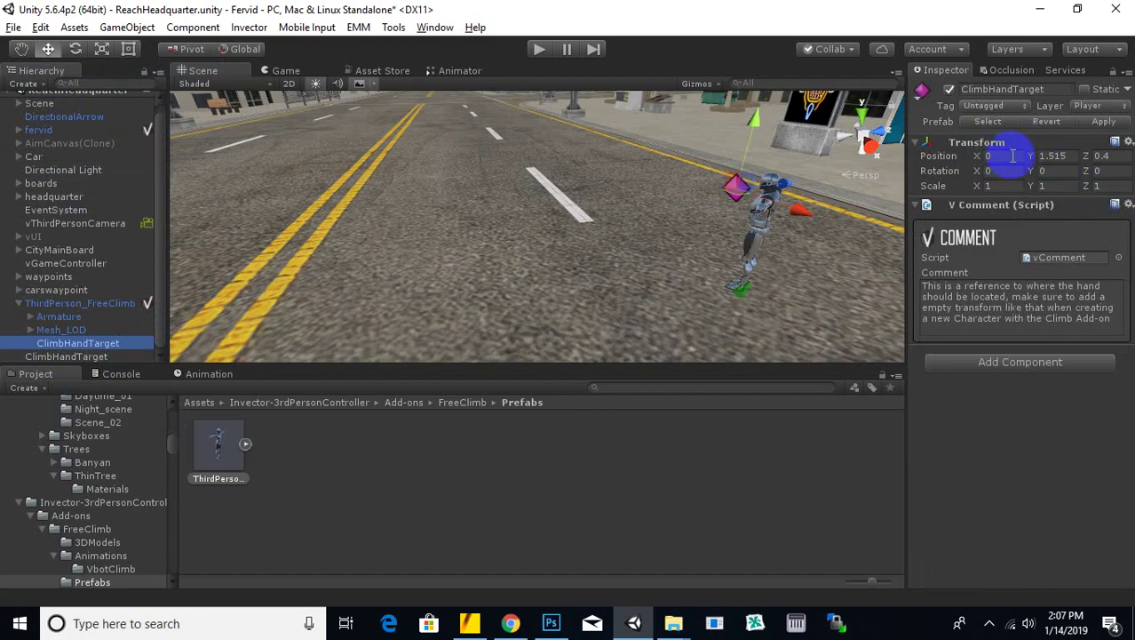
click(1127, 142)
click(1030, 239)
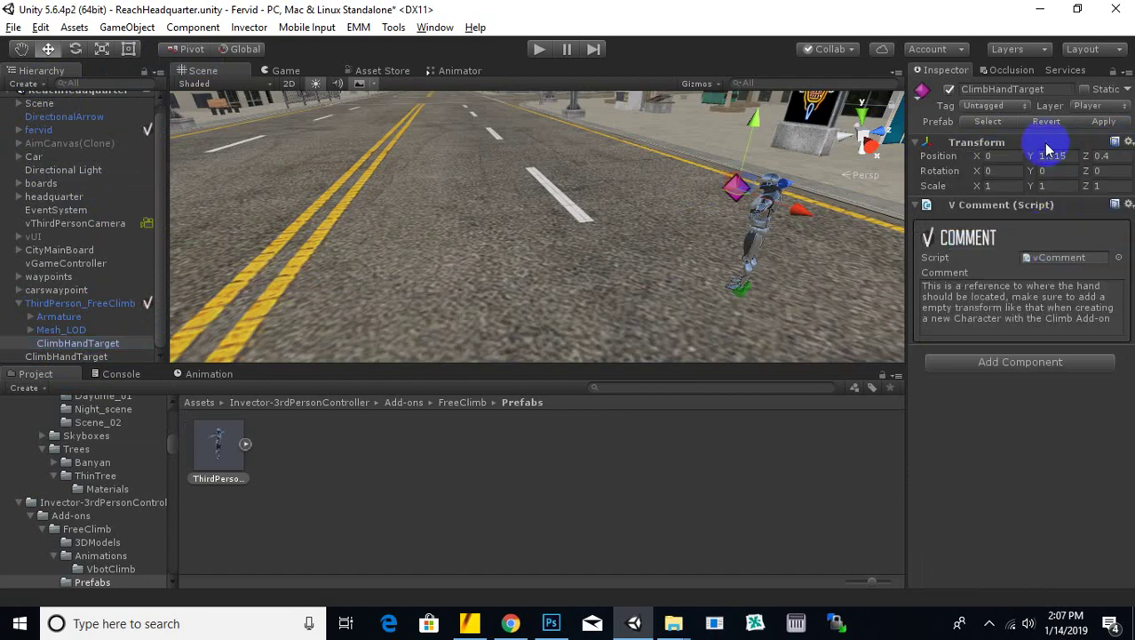
click(80, 356)
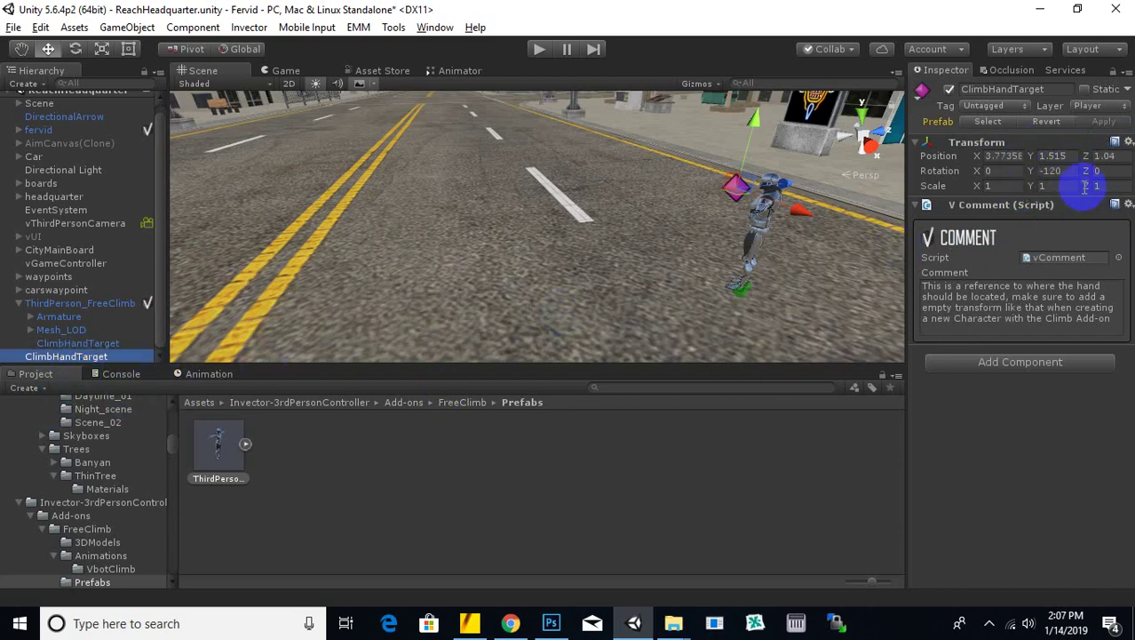
click(1128, 142)
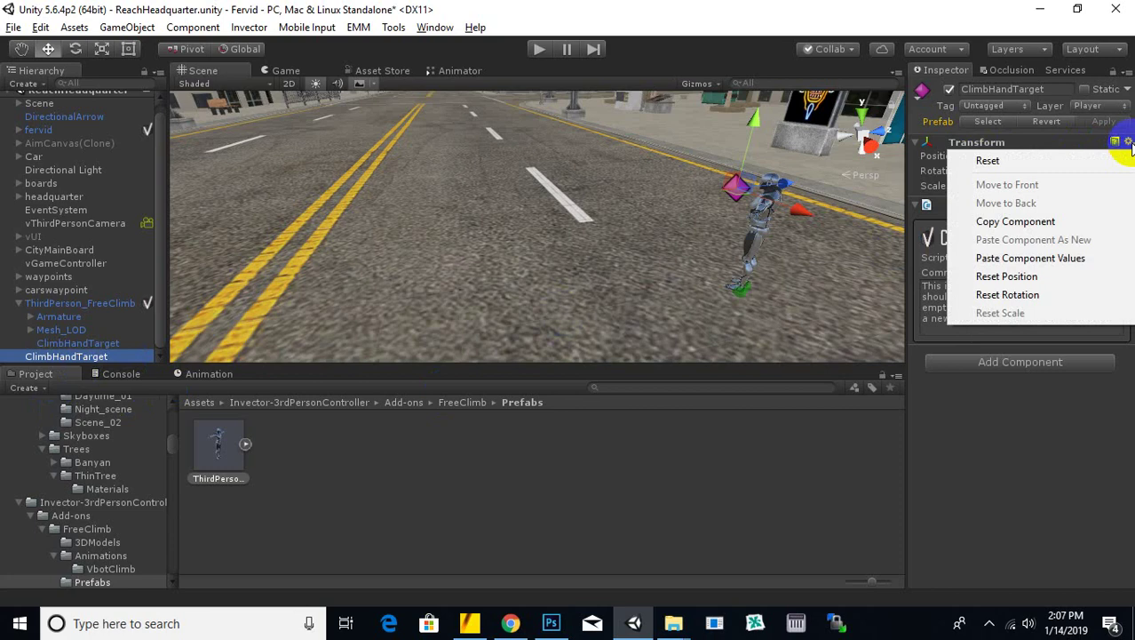
click(1038, 259)
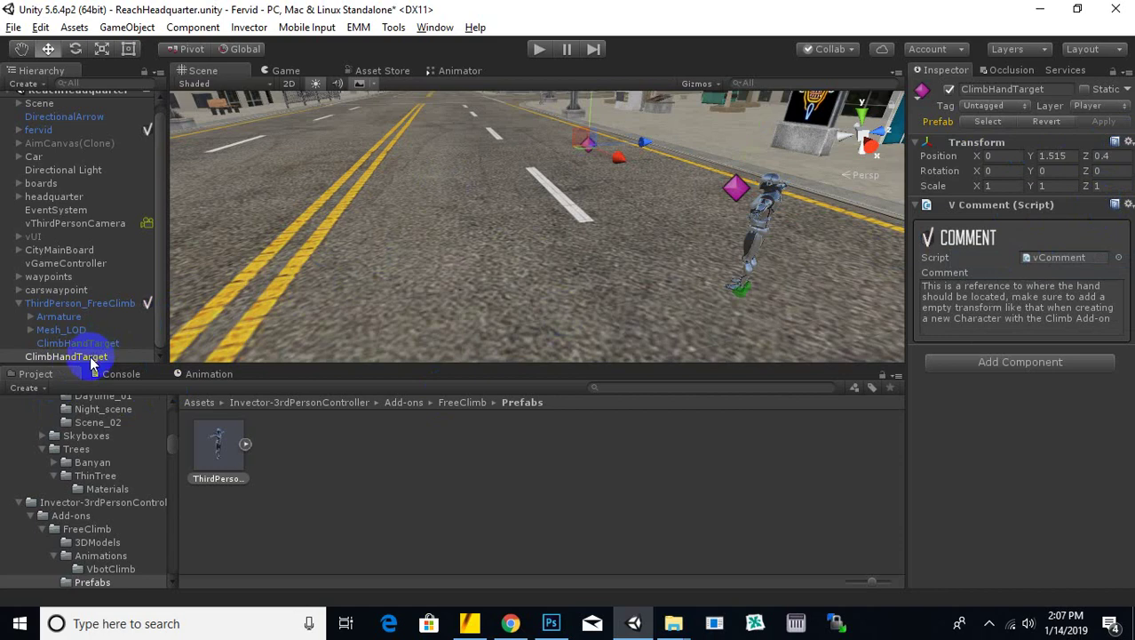
drag(84, 358, 43, 133)
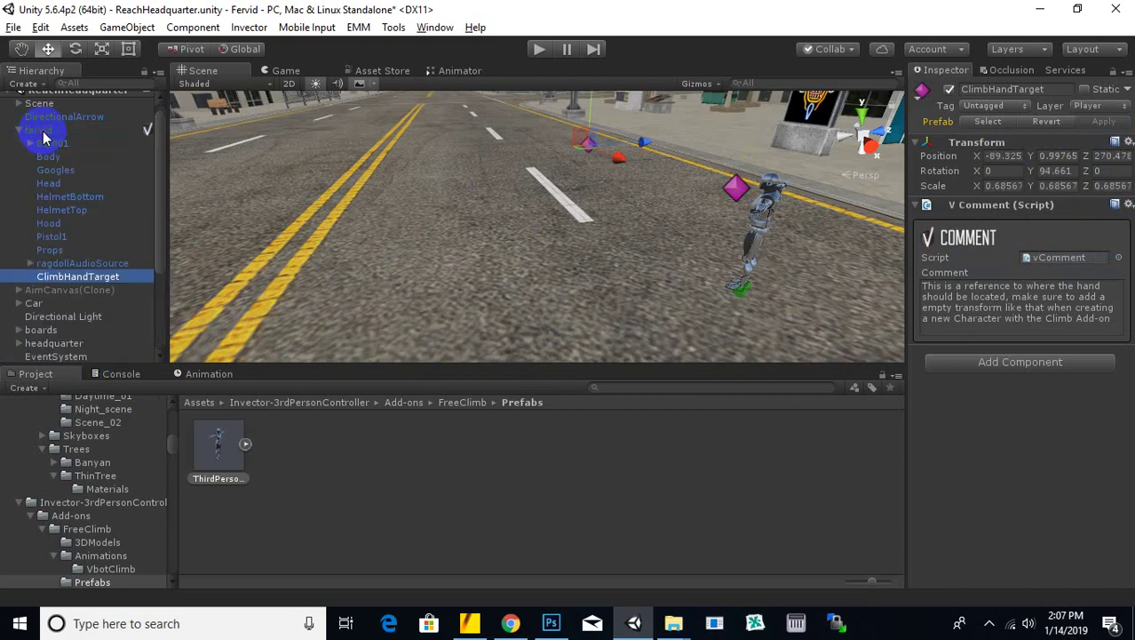
Paste the copied Transform values, position 0, 1.515, 0.4, rotation 0 and scale 1, onto the ClimbHandTarget under fervid.
scroll(504, 280, down, 3)
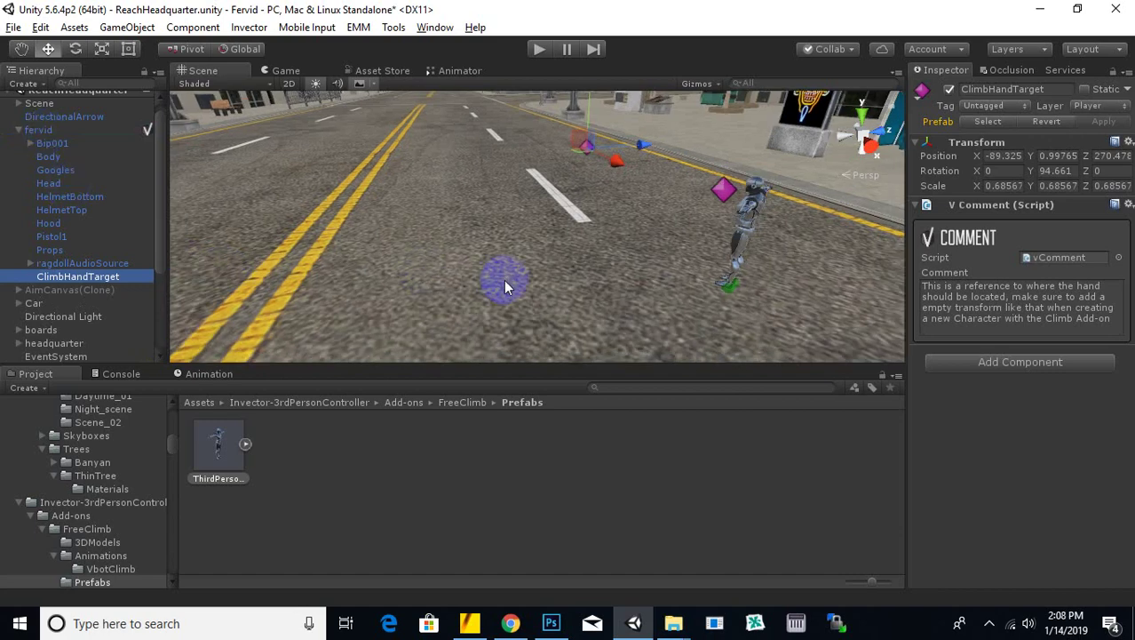
alt+drag(467, 251, 68, 317)
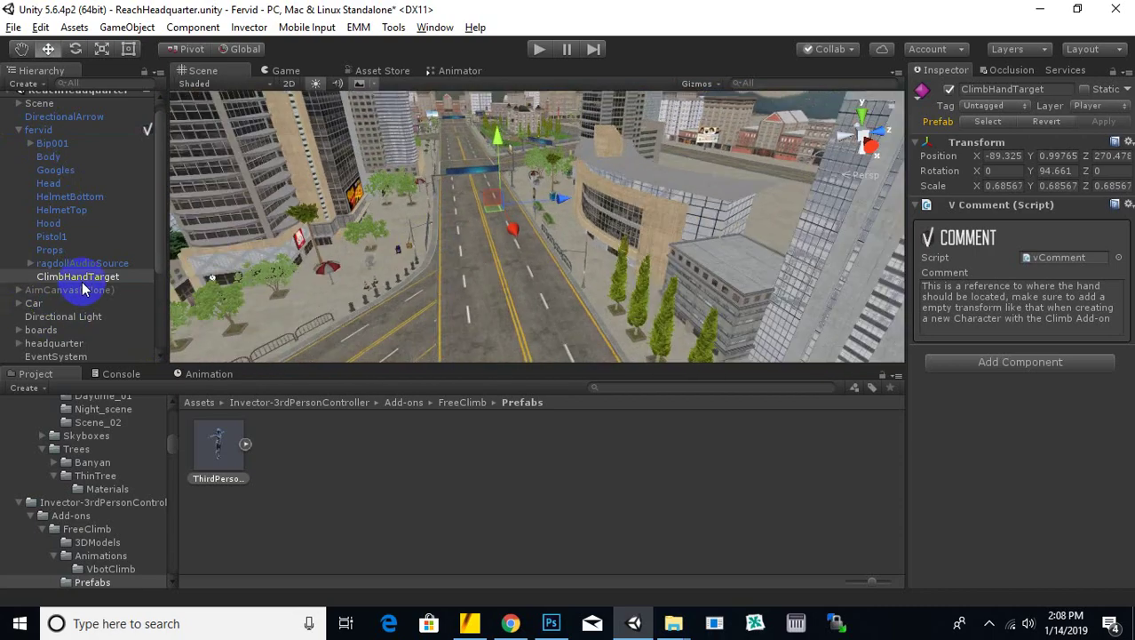
drag(85, 289, 205, 283)
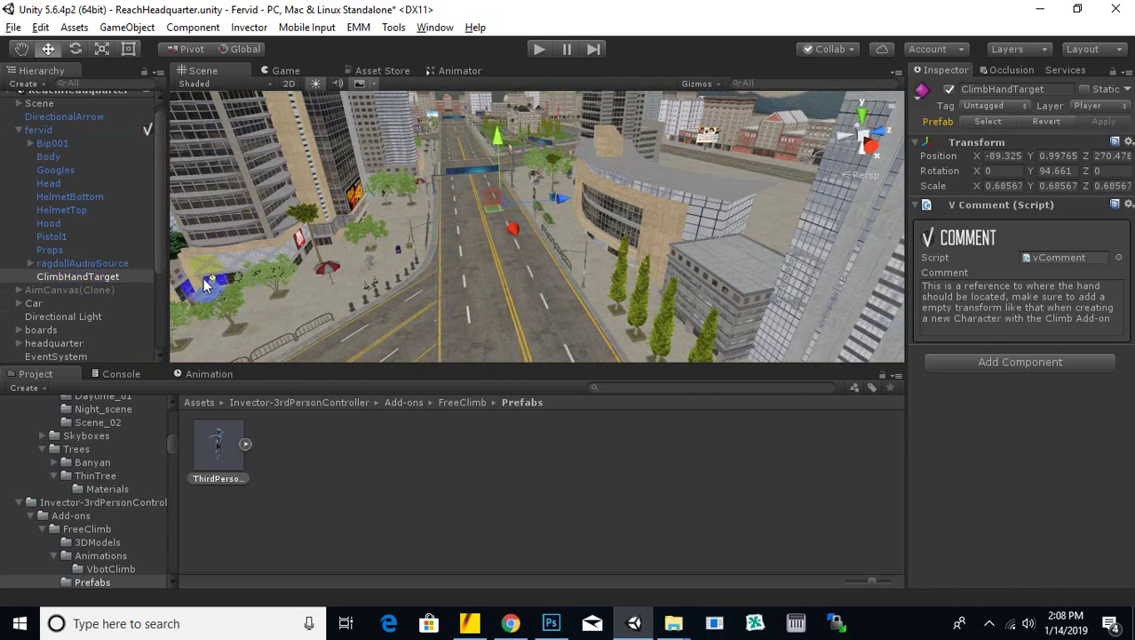
alt+drag(520, 282, 716, 266)
scroll(716, 266, down, 3)
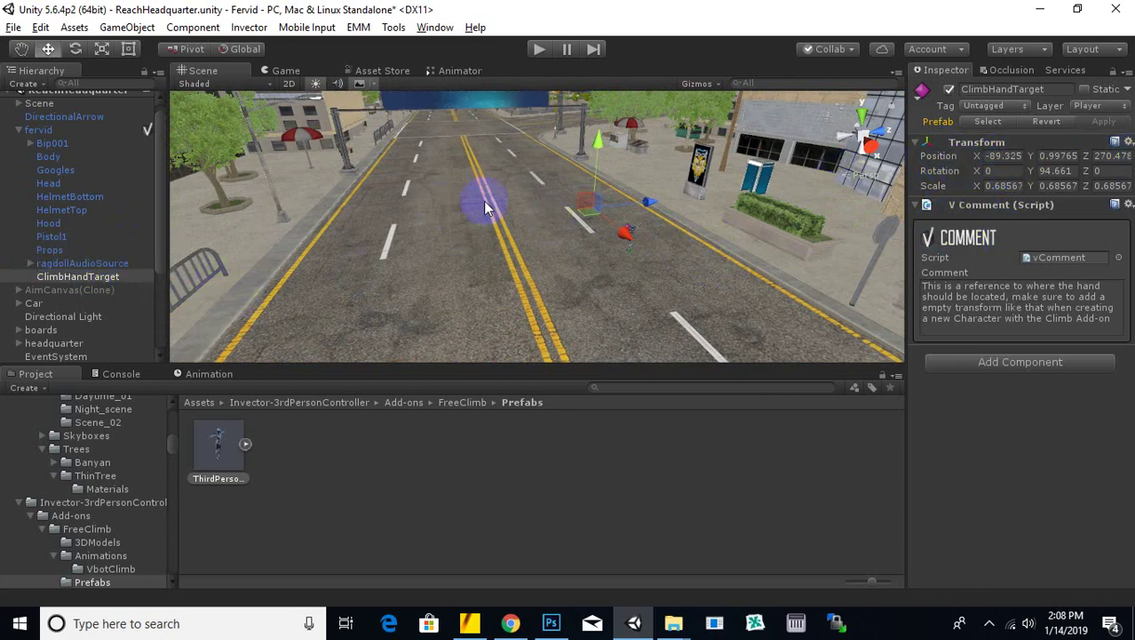
click(1126, 142)
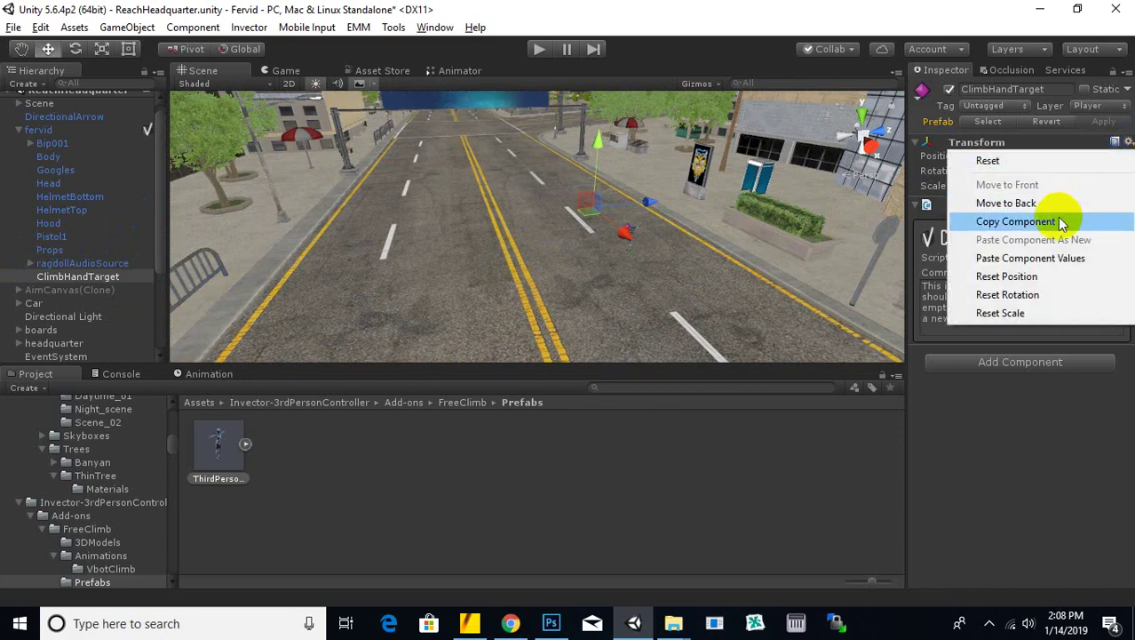
click(1041, 259)
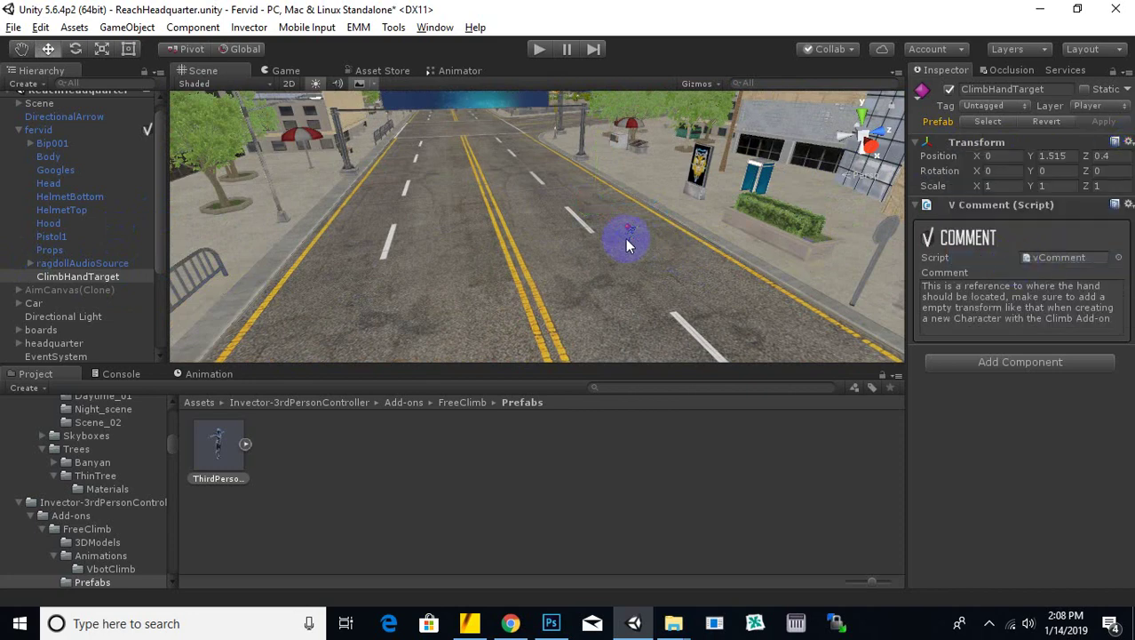
scroll(625, 238, down, 3)
scroll(613, 232, up, 6)
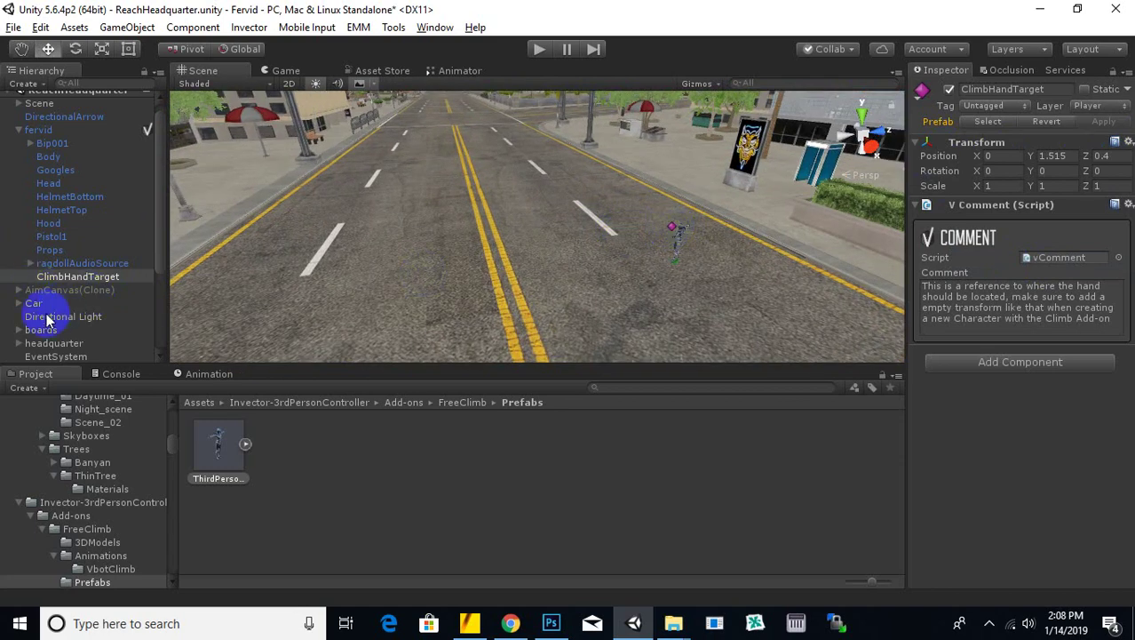
Delete the ThirdPerson_FreeClimb object from the scene.
scroll(69, 350, down, 4)
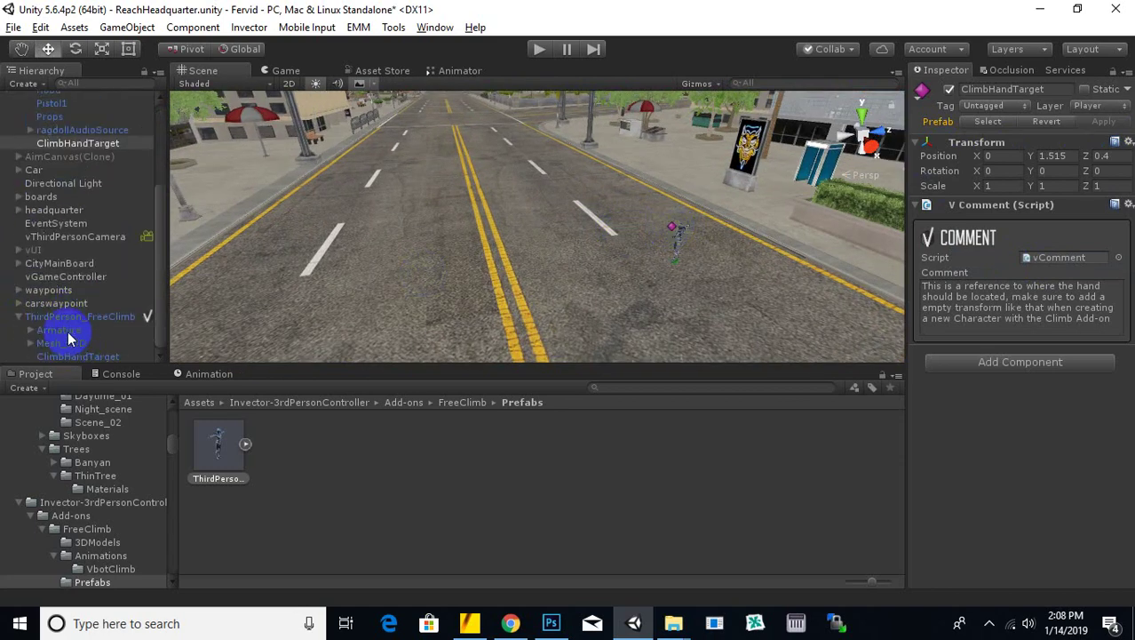
click(74, 317)
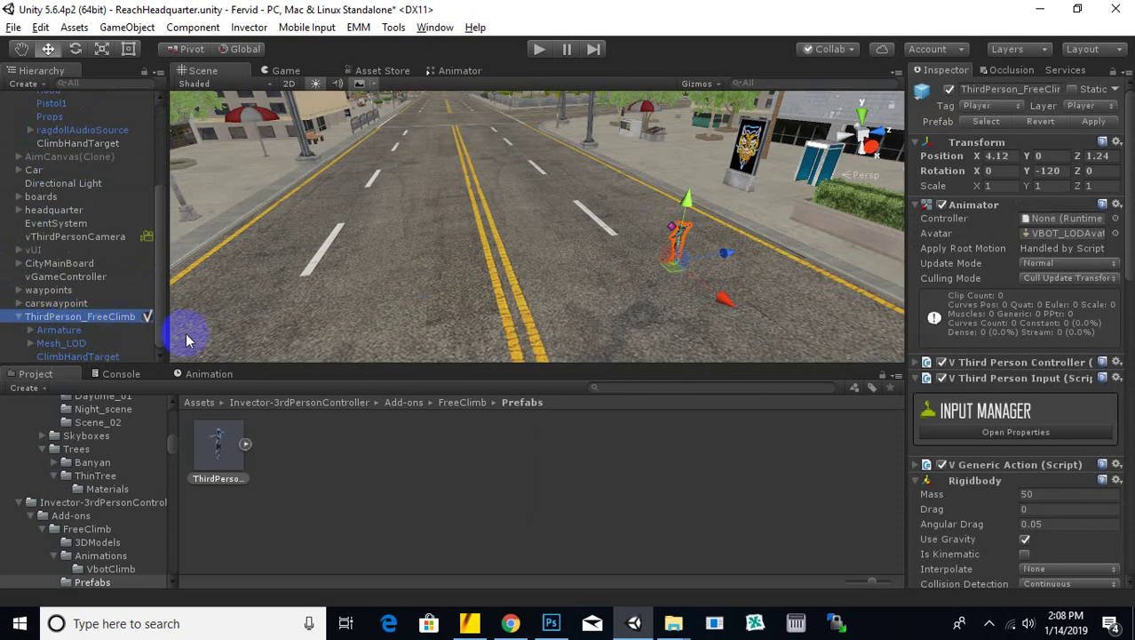
key(Delete)
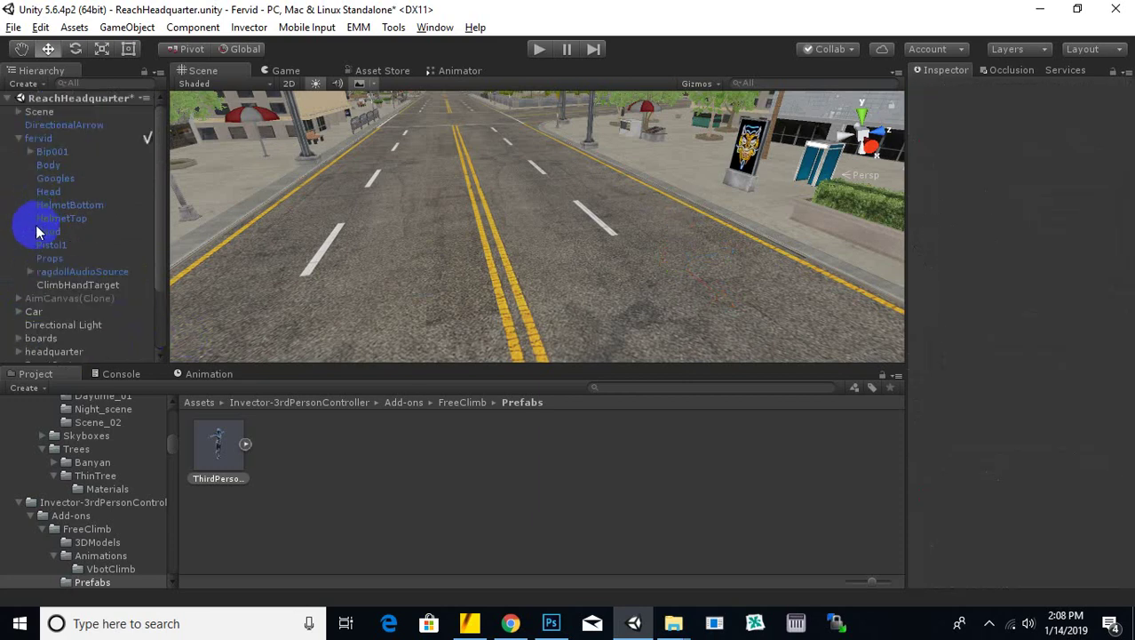
Frame fervid in the scene from the side and select its ClimbHandTarget above the character.
click(39, 138)
right_drag(459, 231, 509, 243)
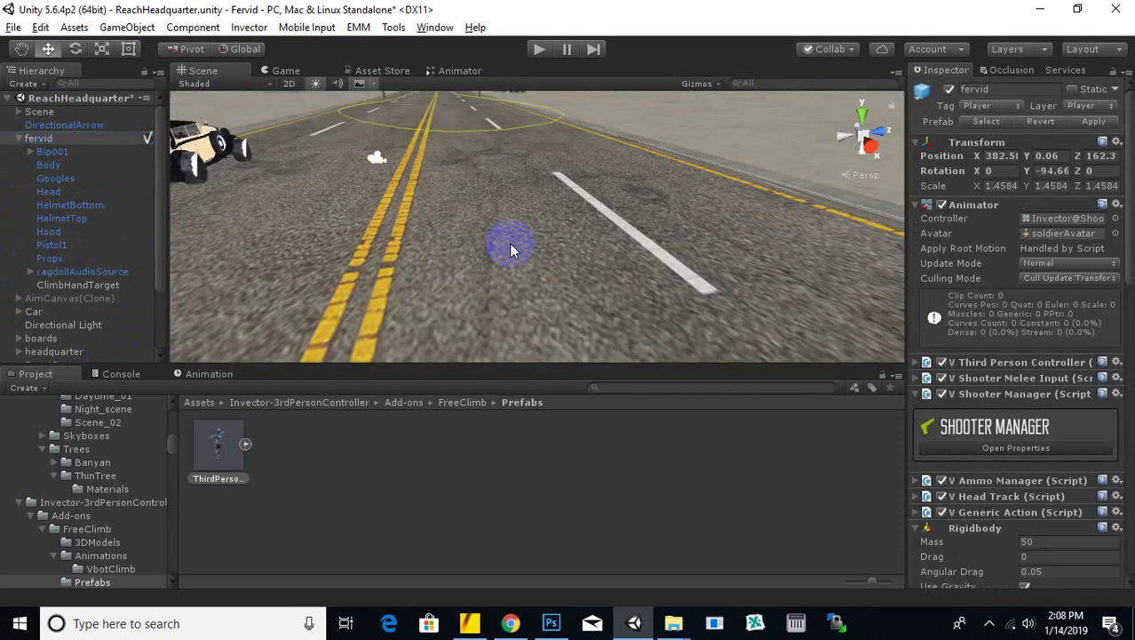
key(f)
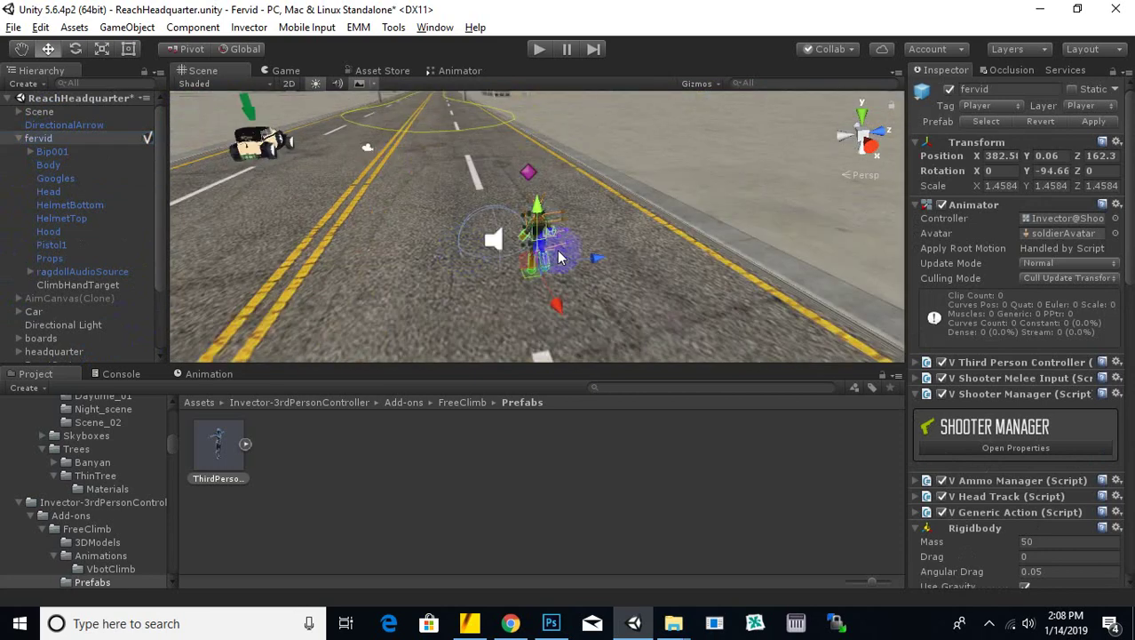
middle_drag(553, 251, 543, 240)
alt+drag(482, 231, 526, 175)
scroll(525, 176, up, 4)
alt+drag(696, 181, 517, 284)
middle_drag(554, 174, 585, 264)
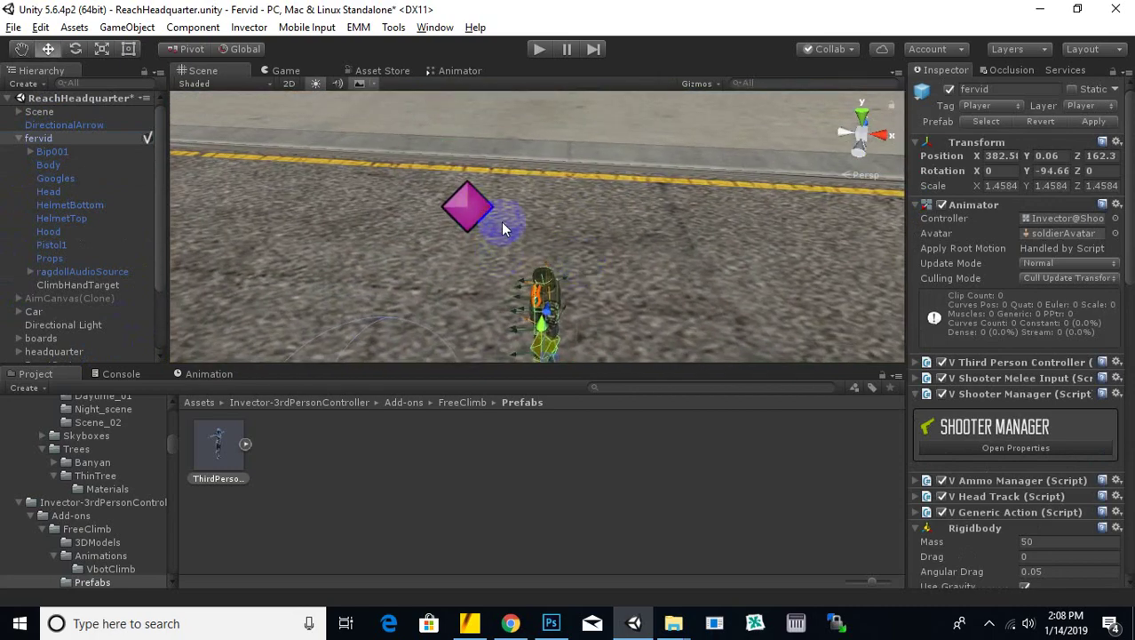
alt+drag(502, 230, 548, 116)
click(554, 116)
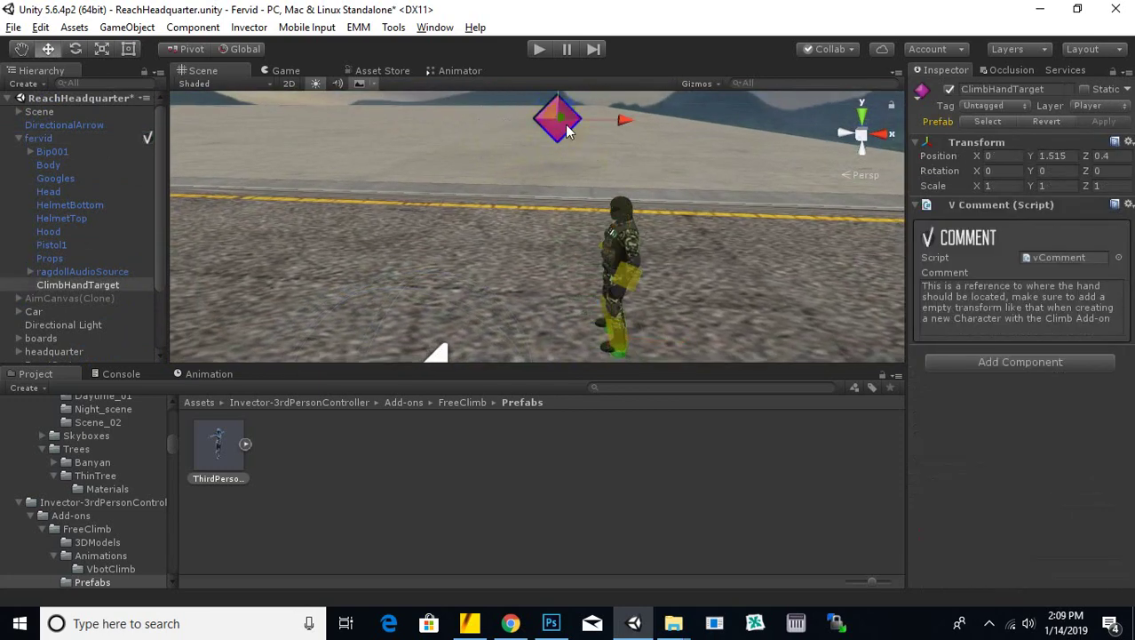
Lower ClimbHandTarget toward fervid's head height, trying a Y position of 0.5 before setting it to 1.
click(1061, 157)
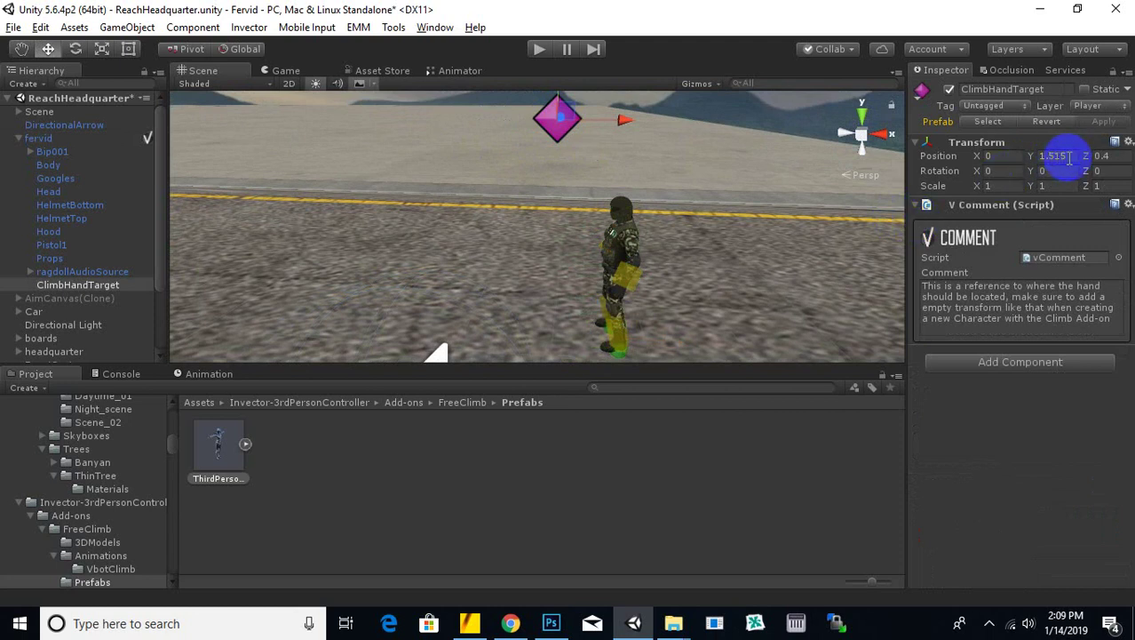
click(1007, 163)
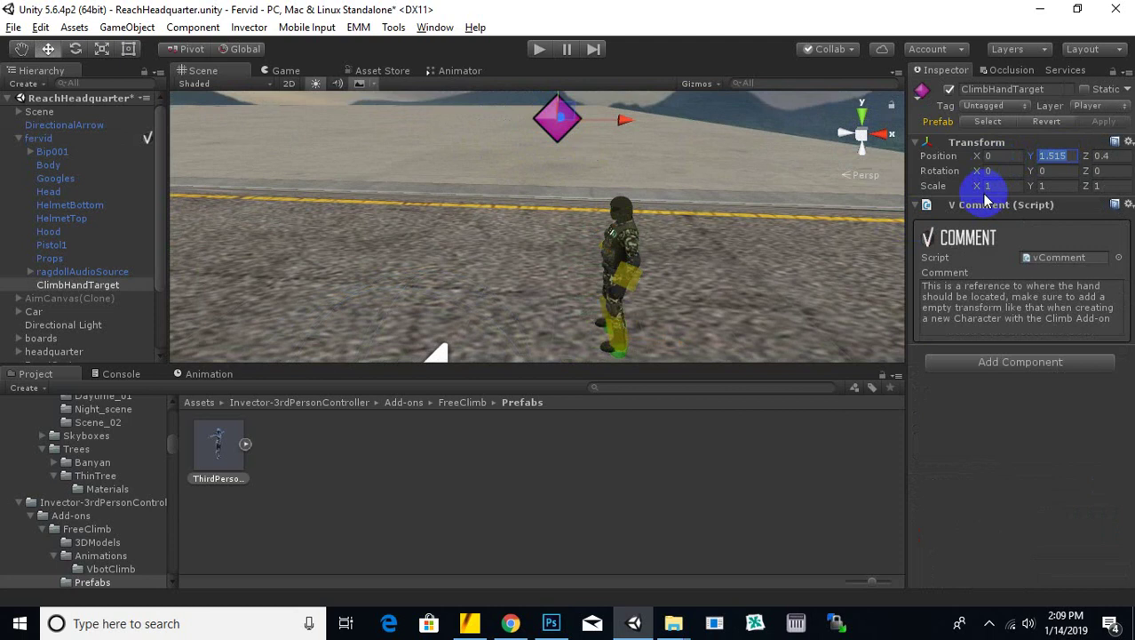
text(0.5)
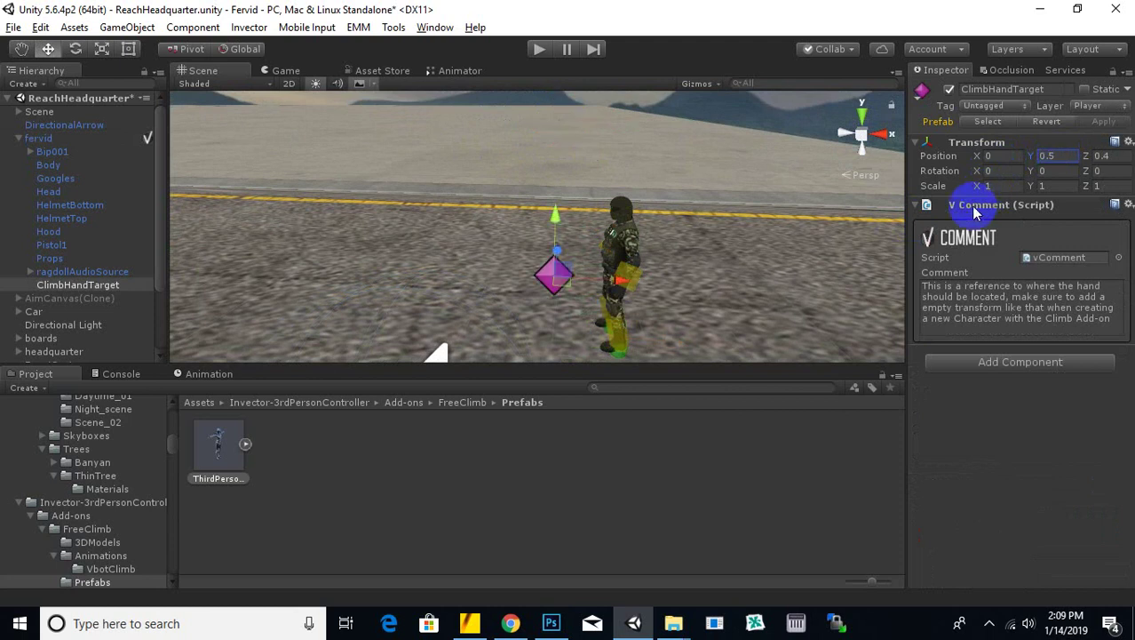
click(1053, 156)
text(1)
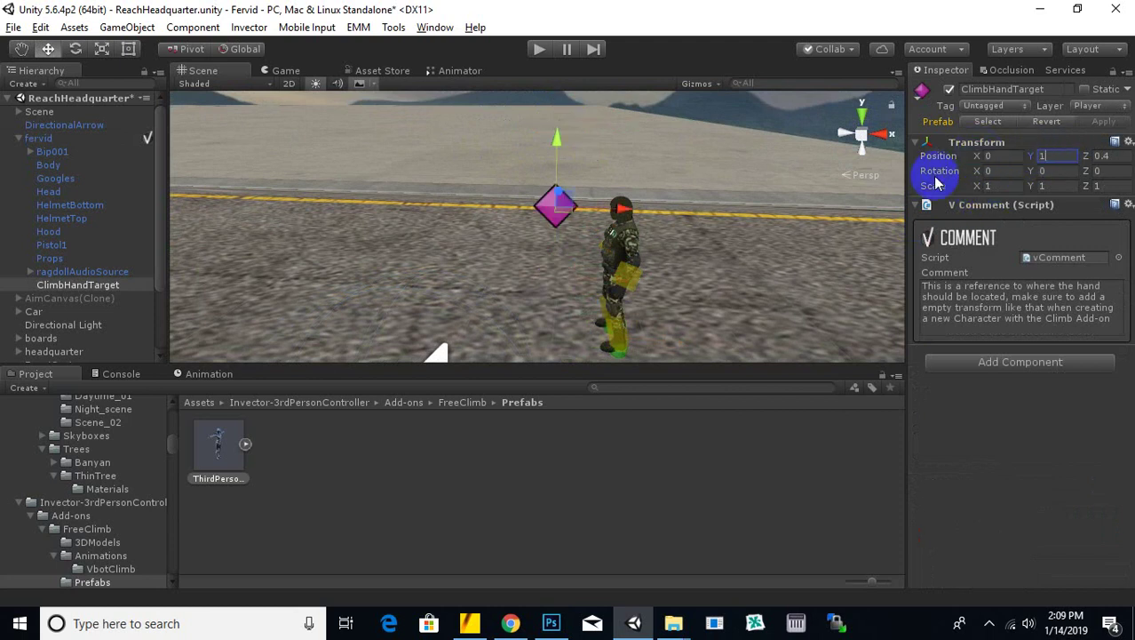
Remove ClimbHandTarget's magenta diamond scene marker by setting its icon to None.
alt+drag(545, 205, 590, 267)
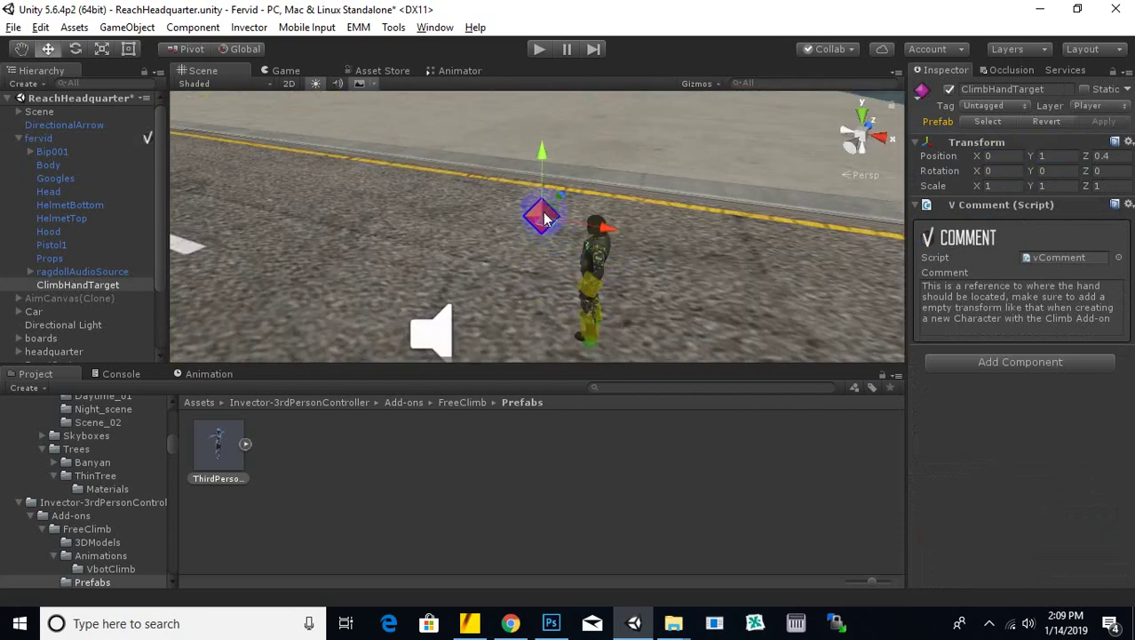
middle_drag(544, 219, 606, 215)
scroll(605, 219, up, 6)
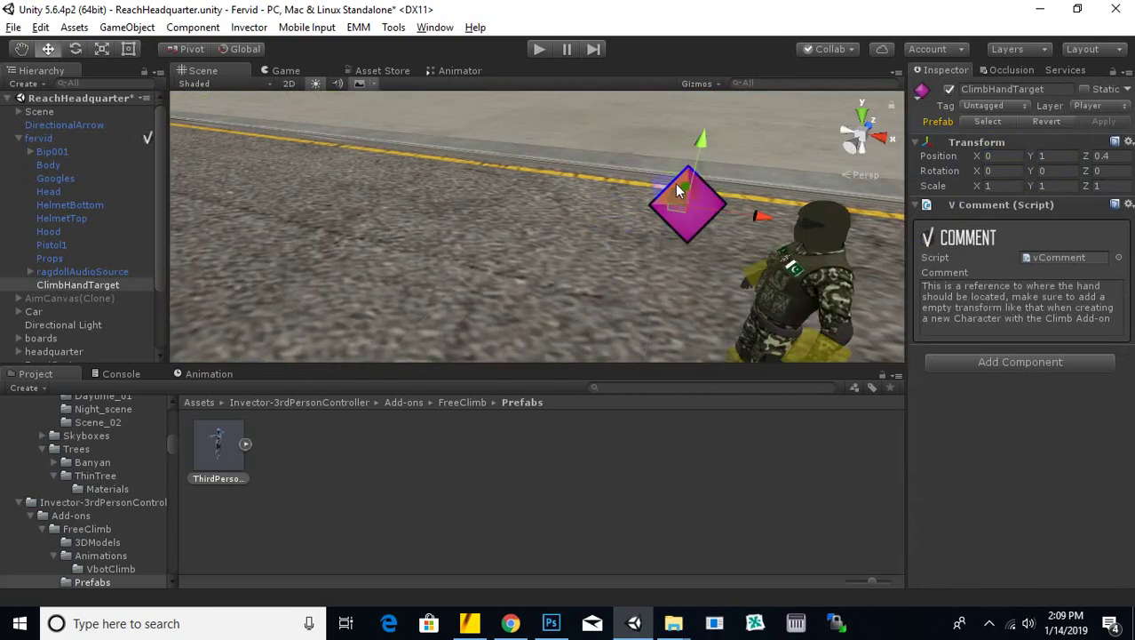
click(929, 100)
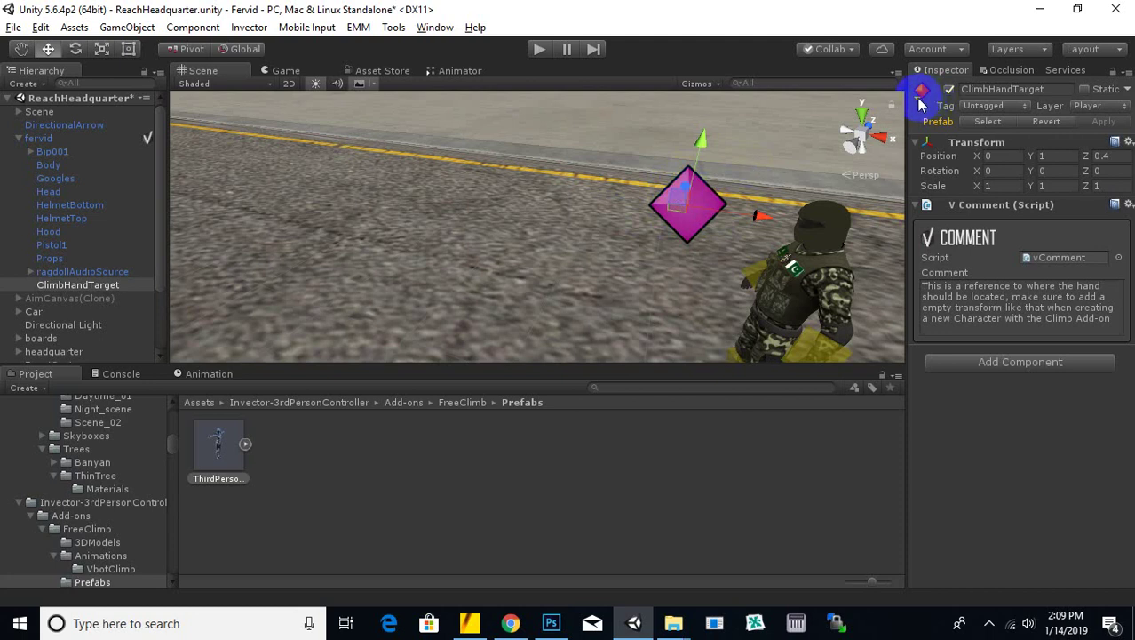
click(920, 103)
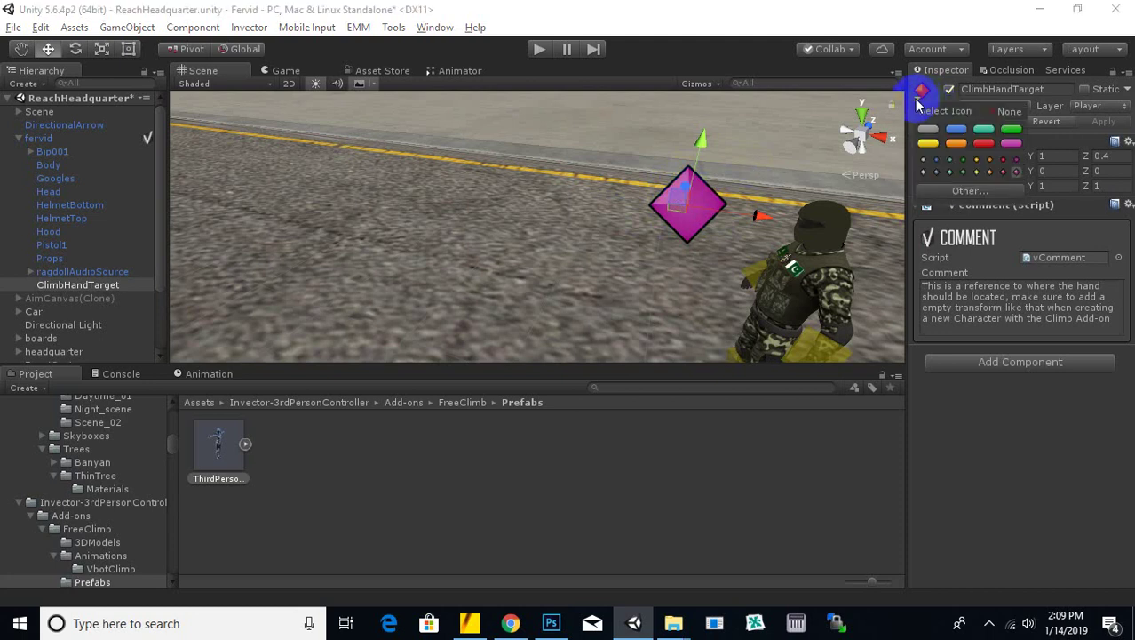
click(998, 113)
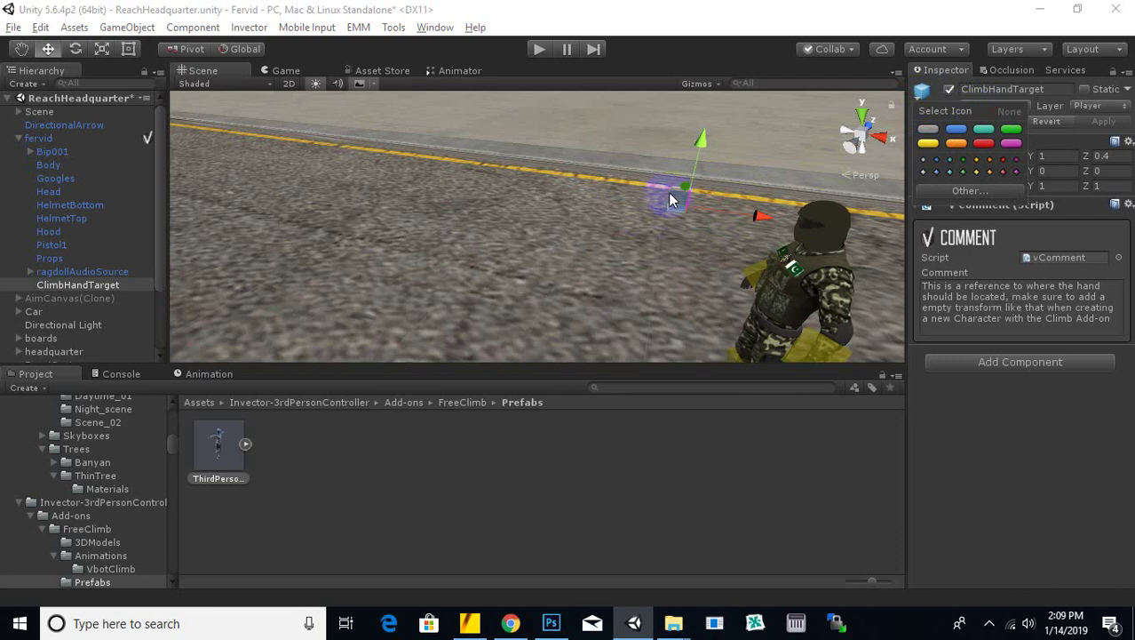
Examine the placement of ClimbHandTarget relative to fervid from several angles and distances.
alt+drag(669, 192, 412, 221)
alt+drag(746, 178, 392, 237)
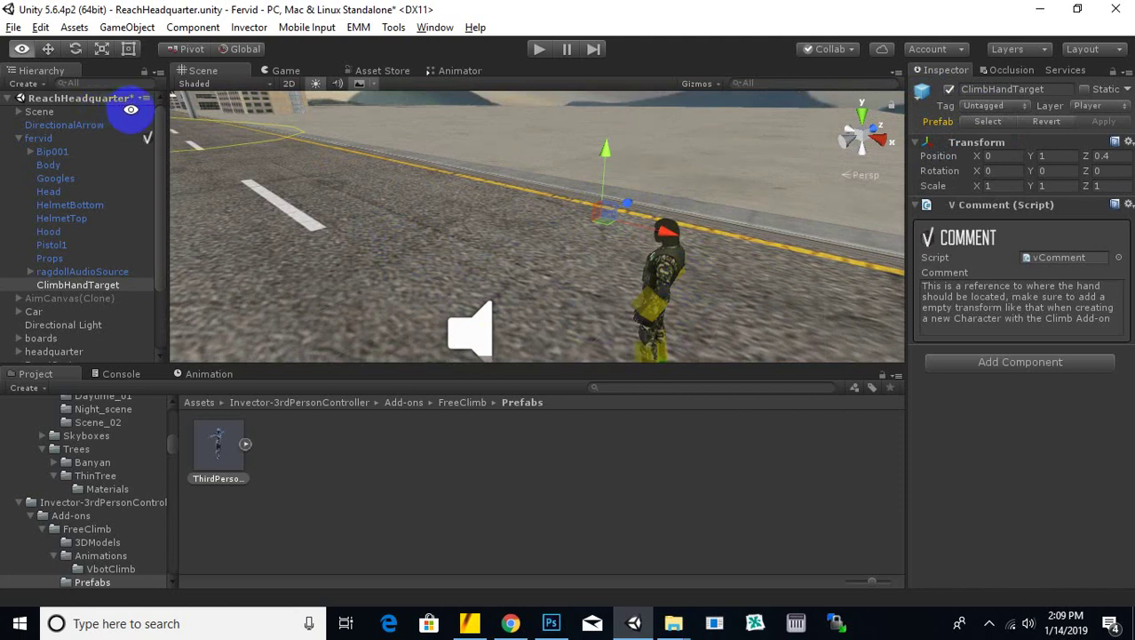
alt+drag(132, 114, 536, 257)
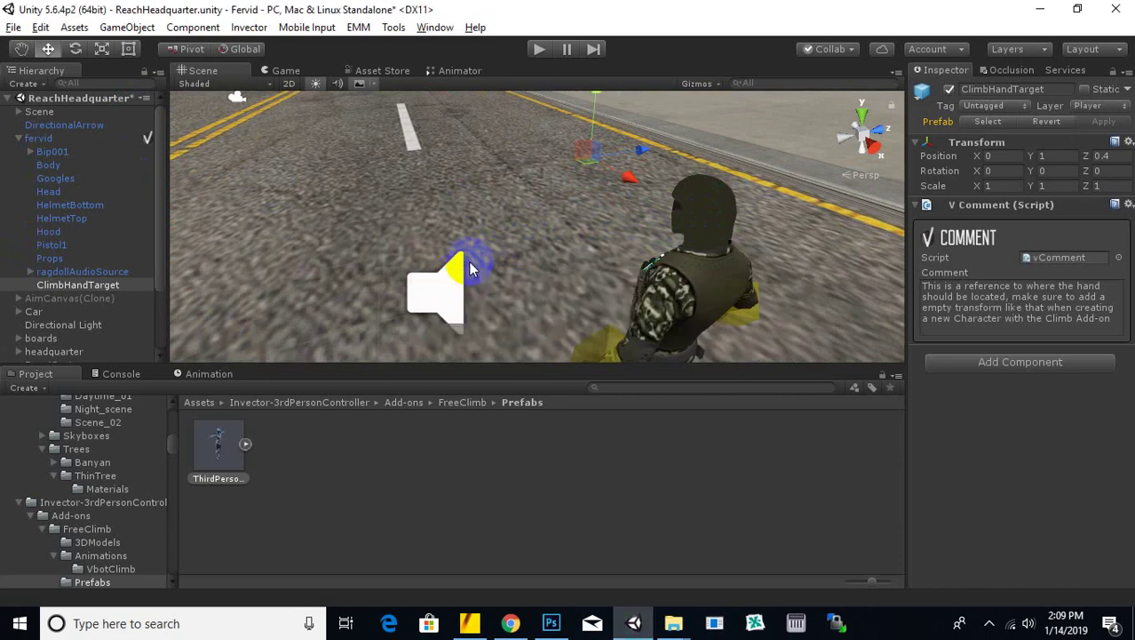
scroll(459, 288, down, 3)
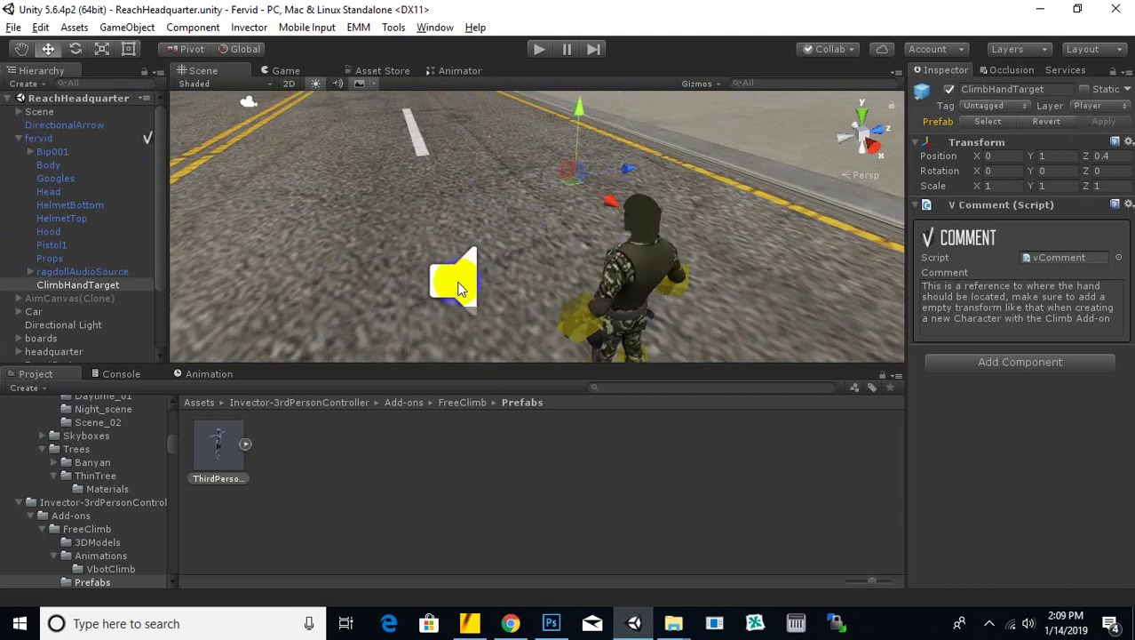
scroll(467, 277, down, 4)
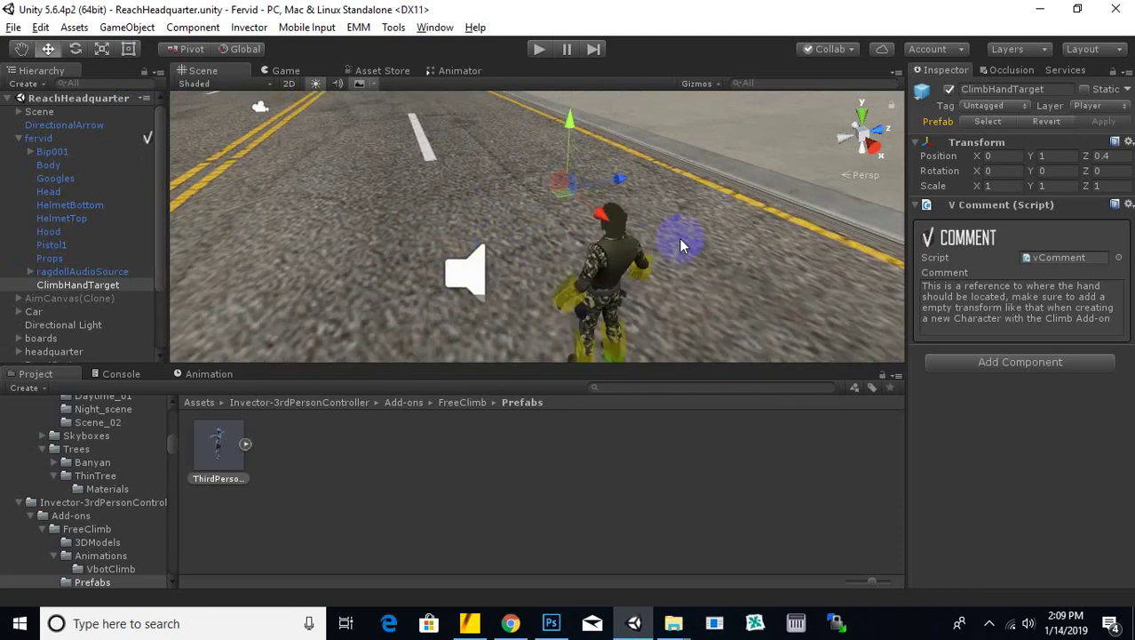
middle_drag(684, 244, 683, 281)
scroll(563, 229, down, 2)
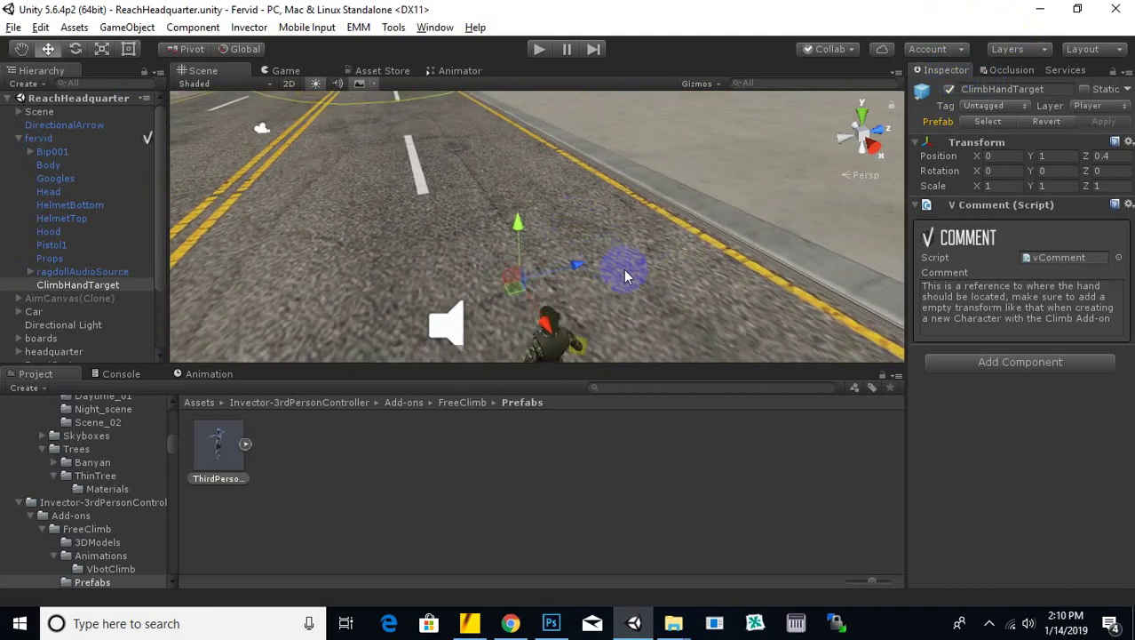
scroll(621, 264, down, 2)
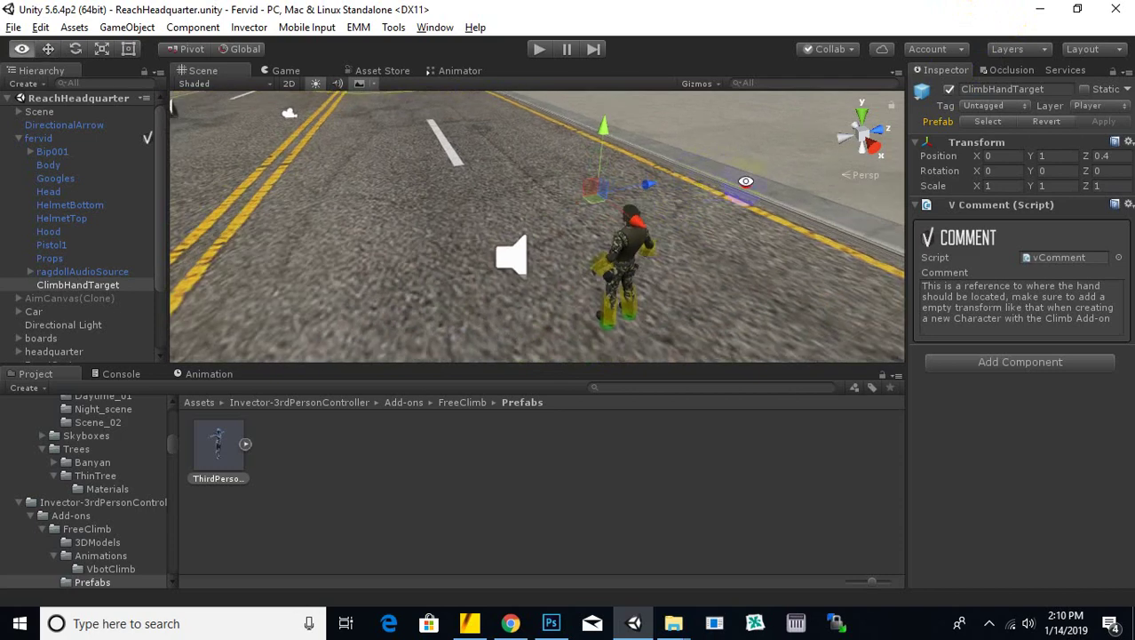
alt+drag(719, 173, 463, 200)
middle_drag(644, 175, 630, 203)
scroll(630, 202, down, 5)
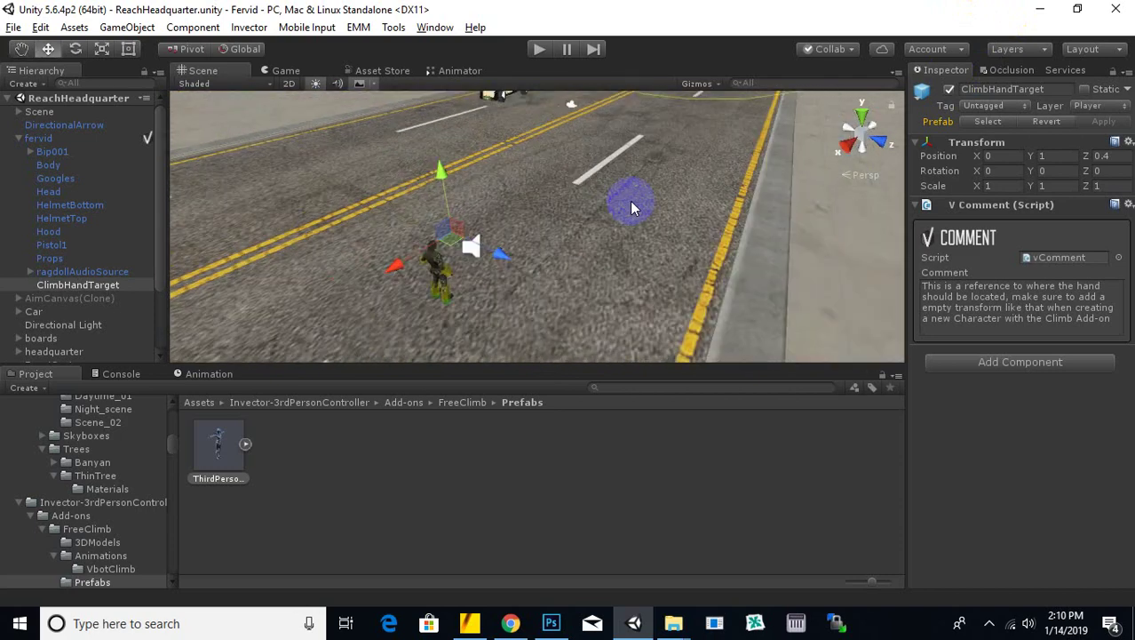
Browse from the FreeClimb prefabs to the project's prefebs folder, check its cars folder and open the city folder.
click(461, 403)
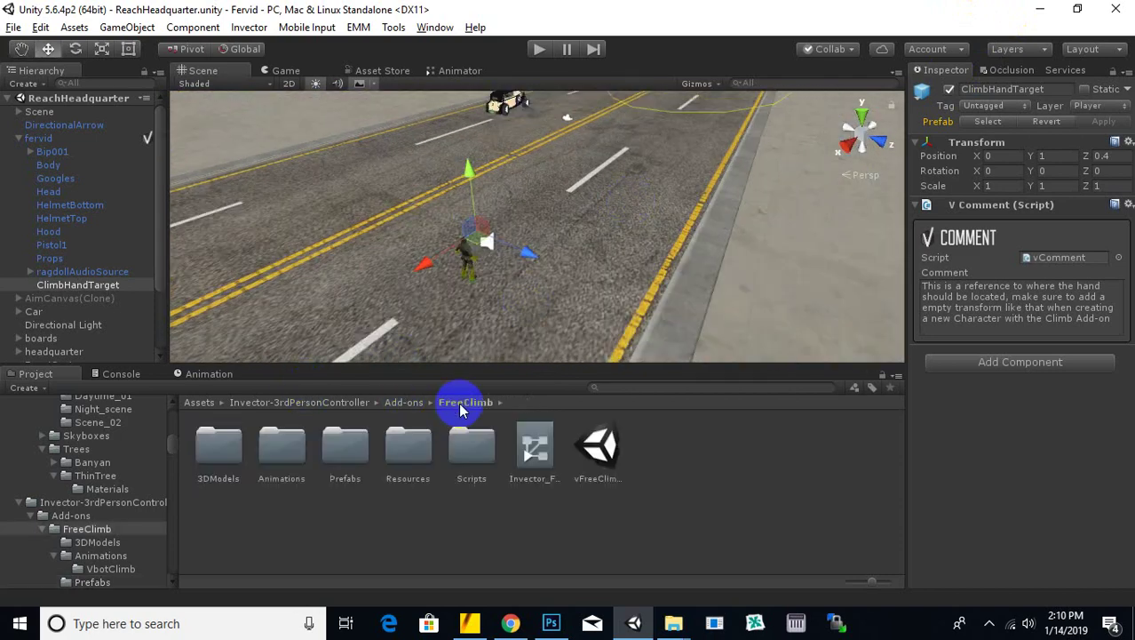
click(201, 402)
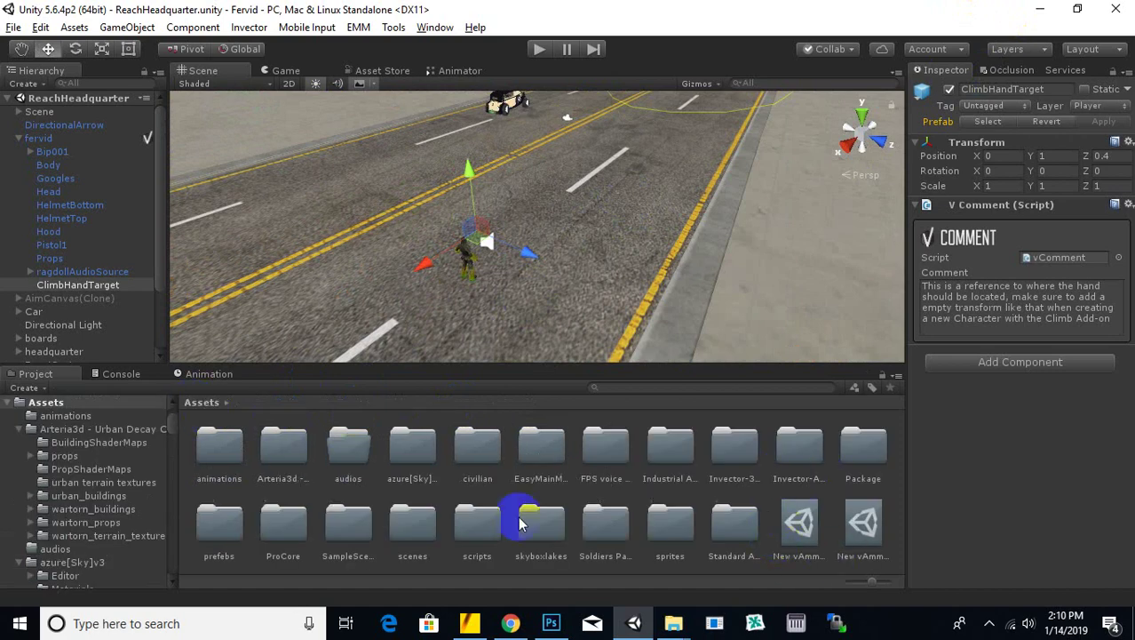
double_click(213, 533)
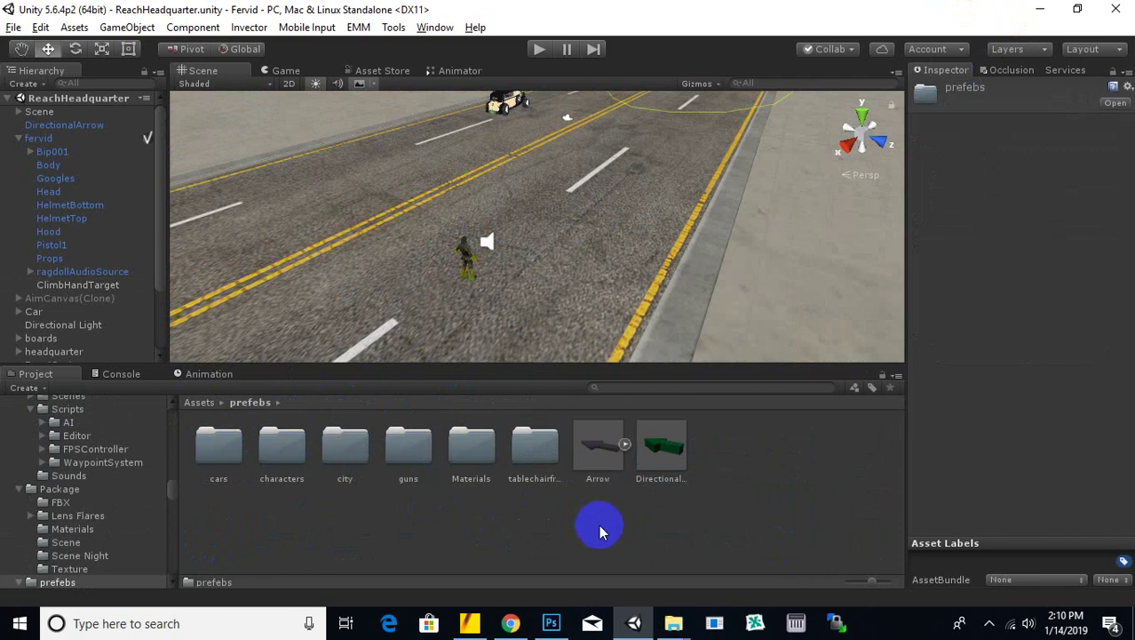
click(228, 447)
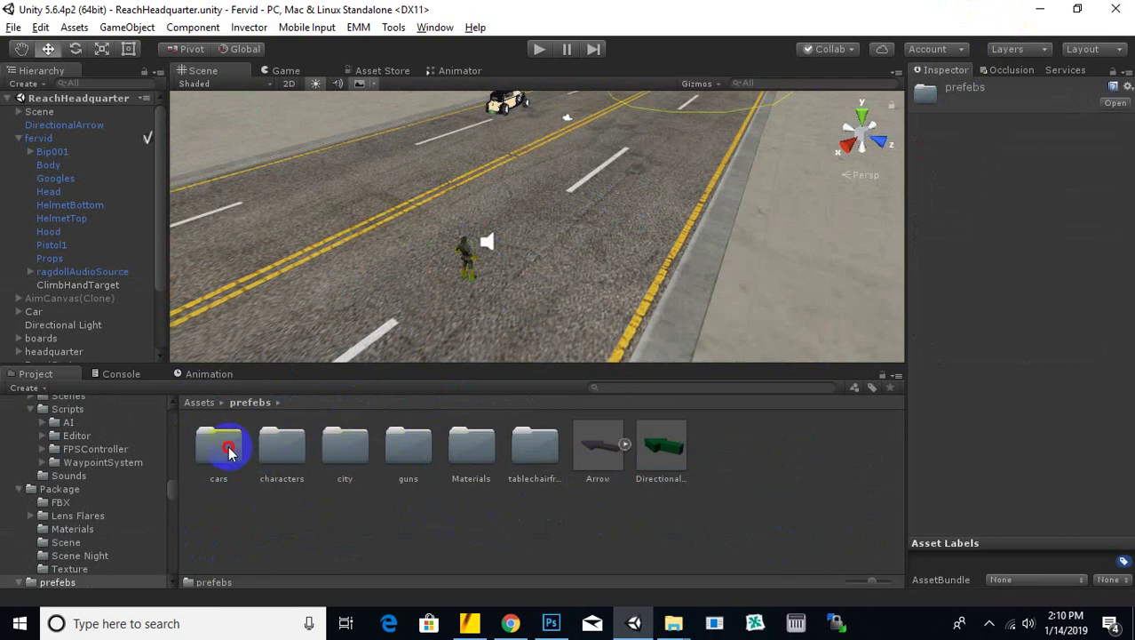
double_click(228, 450)
click(242, 403)
click(372, 463)
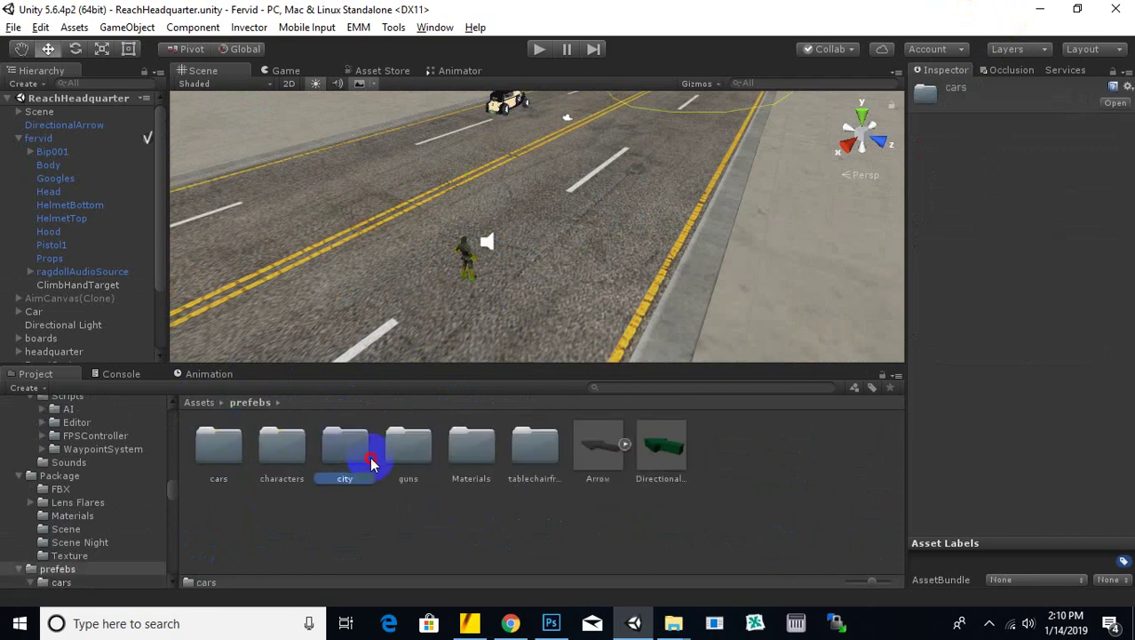
double_click(371, 463)
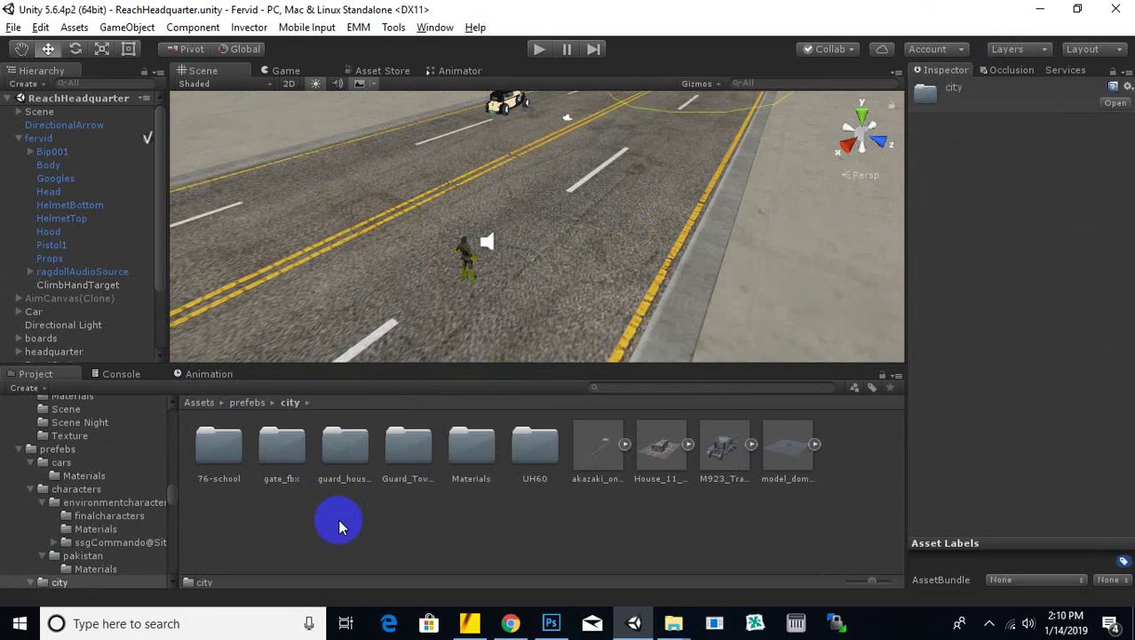
Look through the city assets for something to climb, checking the House_11 model and the nested UH60 folders.
click(661, 449)
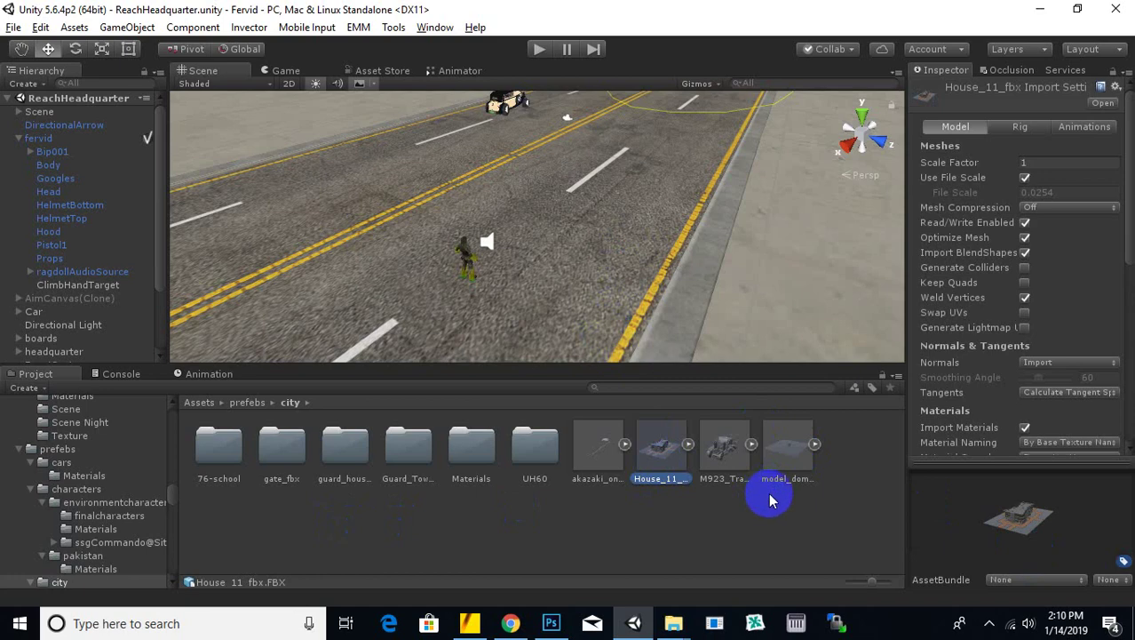
scroll(611, 241, down, 5)
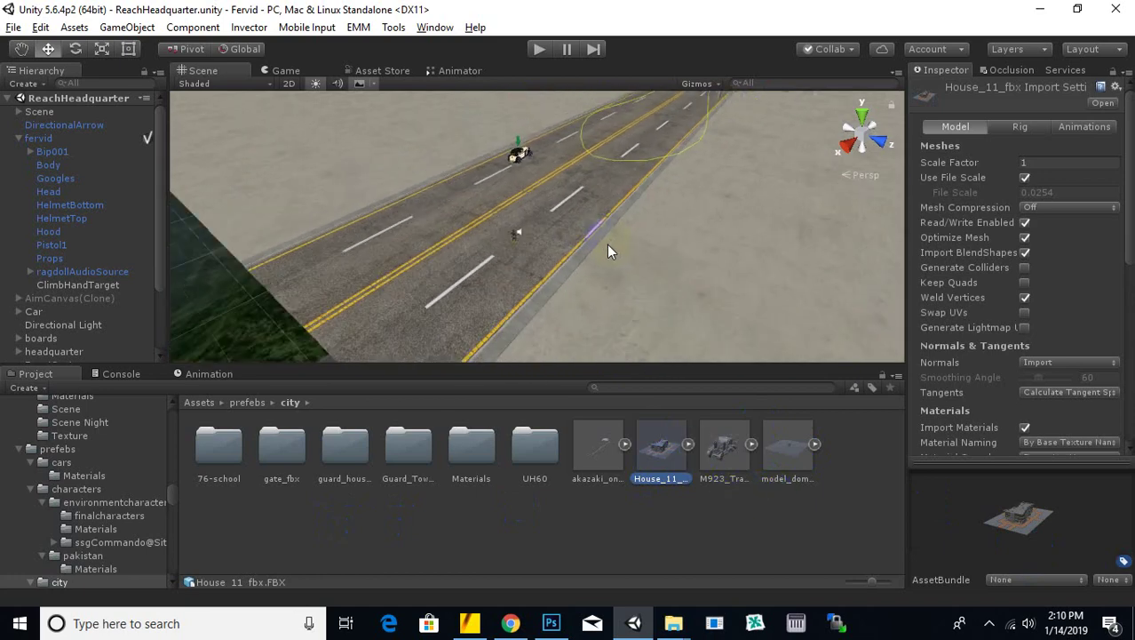
scroll(672, 229, down, 2)
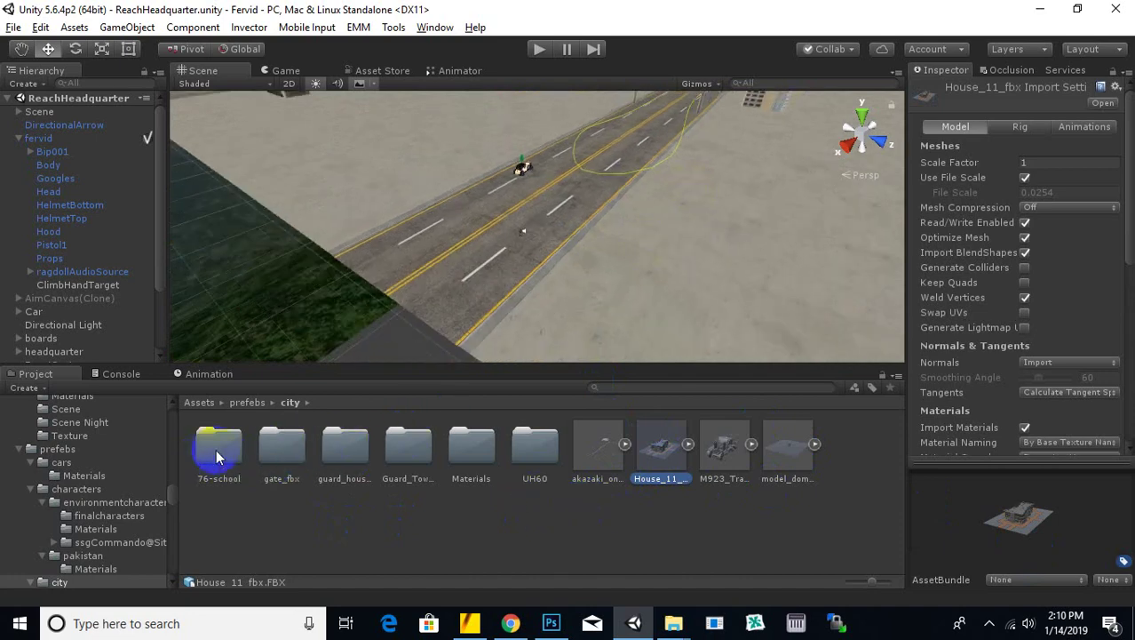
double_click(550, 448)
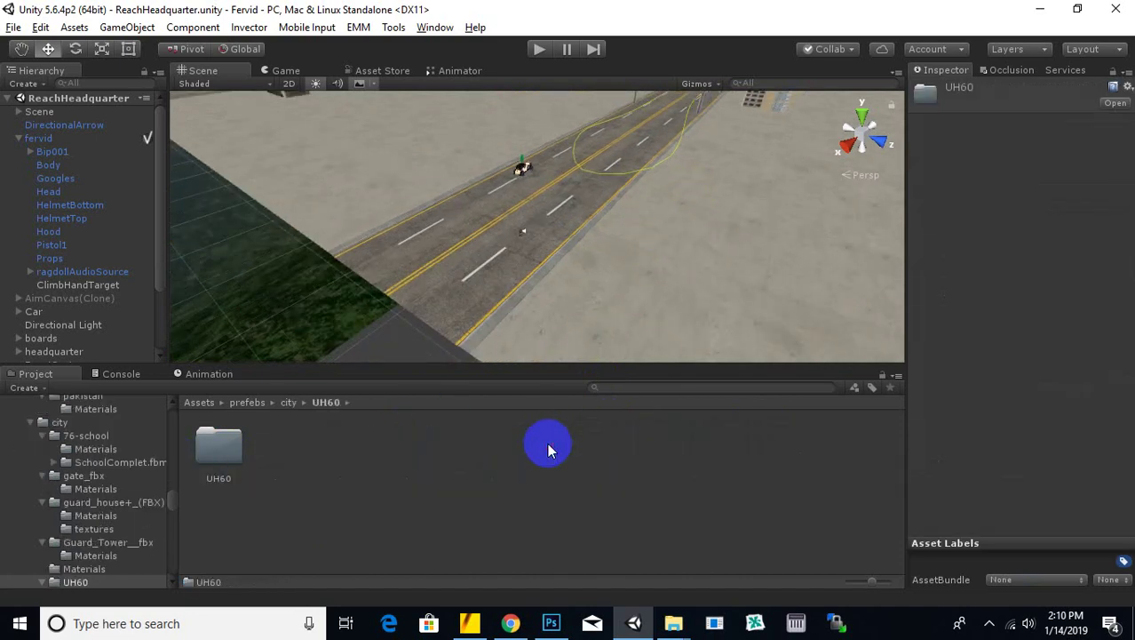
double_click(219, 442)
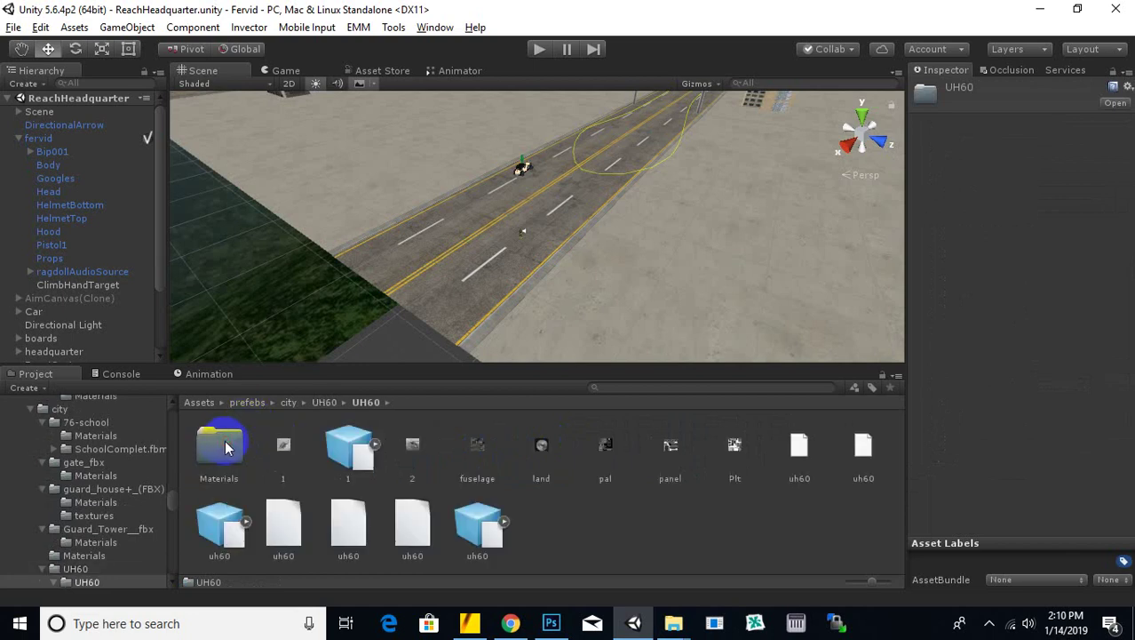
click(288, 401)
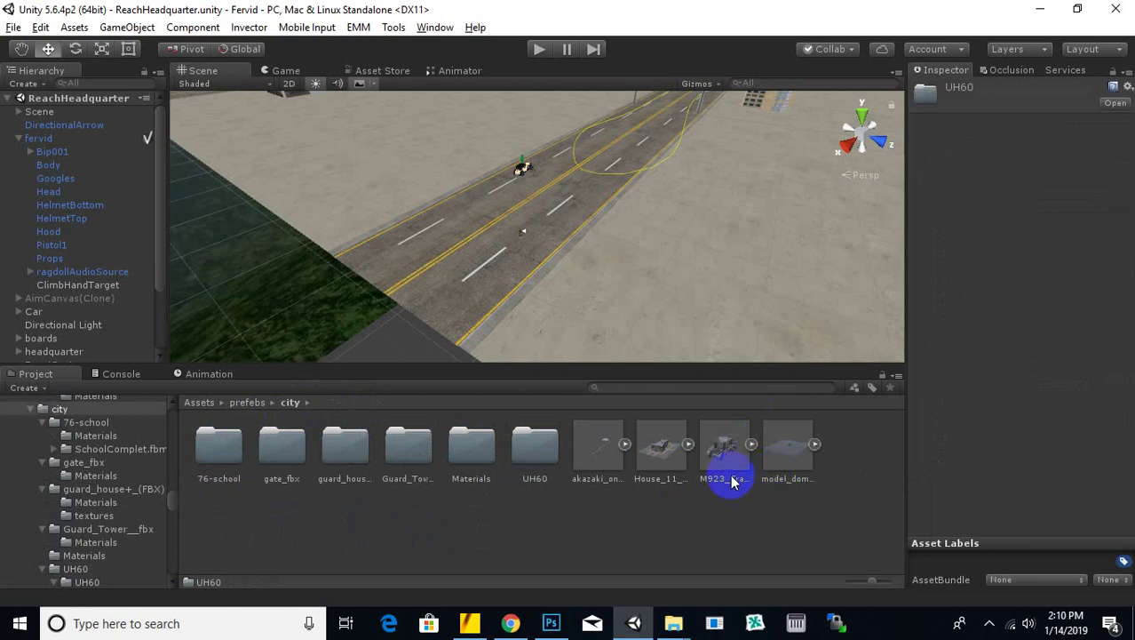
Try the M923 truck and the model_dom model from the city folder as objects beside the road.
mouse_move(726, 448)
mouse_down()
mouse_move(613, 208)
mouse_move(645, 256)
mouse_up()
key(Delete)
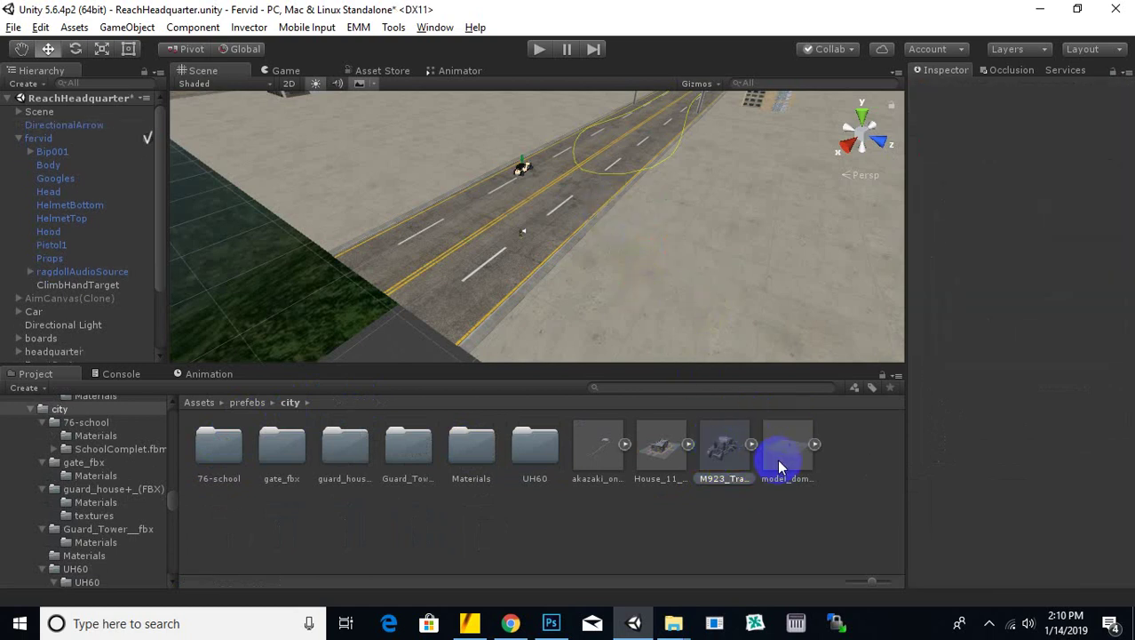
mouse_move(784, 453)
mouse_down()
mouse_move(646, 476)
mouse_move(642, 267)
mouse_move(644, 282)
mouse_up()
Try the House_11 model beside the road near fervid, inspect it from several angles and delete it.
drag(660, 444, 756, 291)
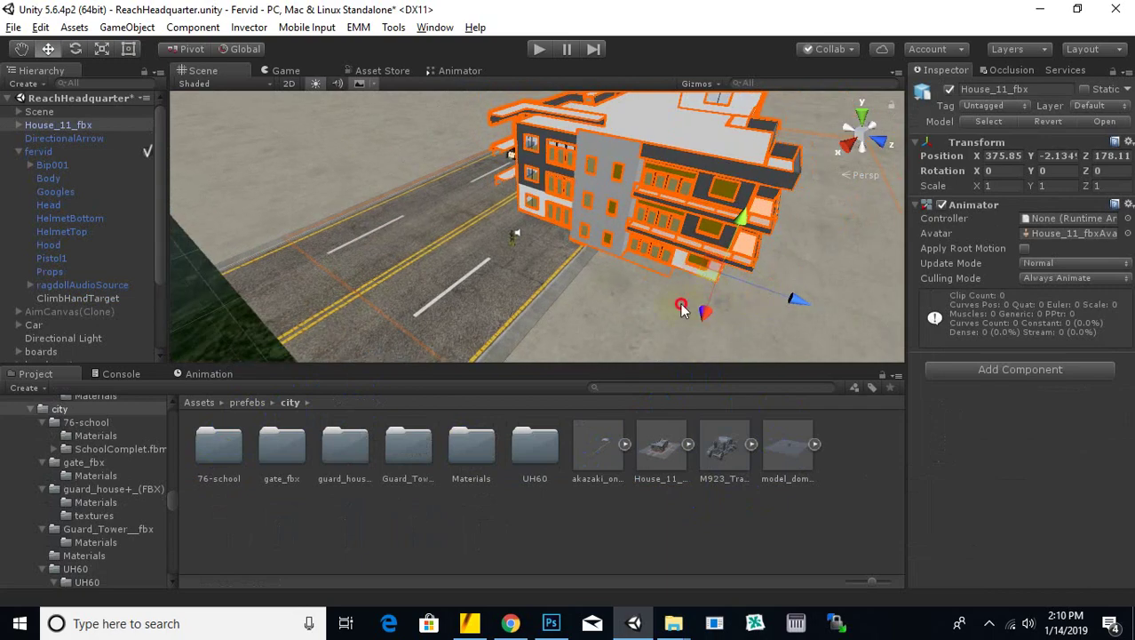
alt+drag(681, 307, 469, 261)
click(588, 264)
alt+drag(588, 264, 627, 247)
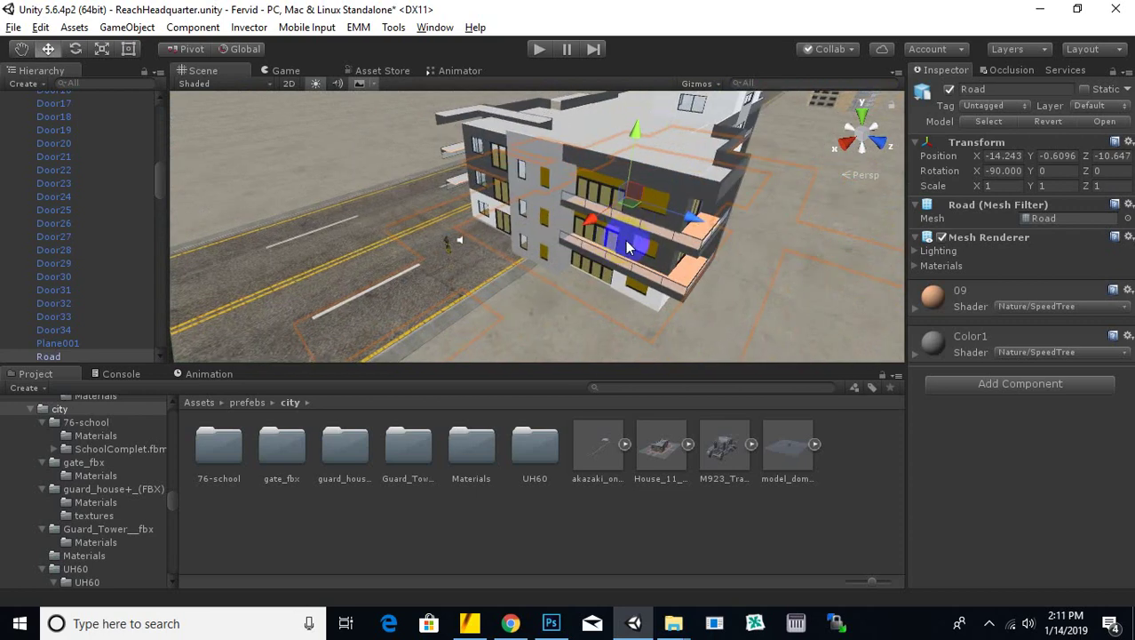
click(669, 180)
scroll(664, 223, up, 2)
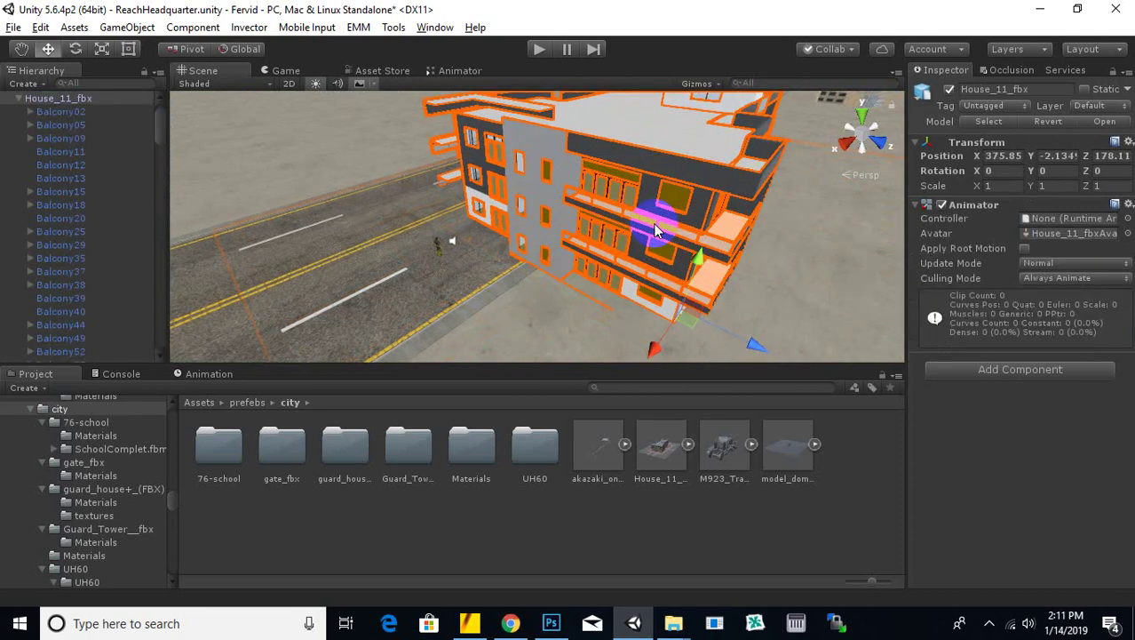
key(Delete)
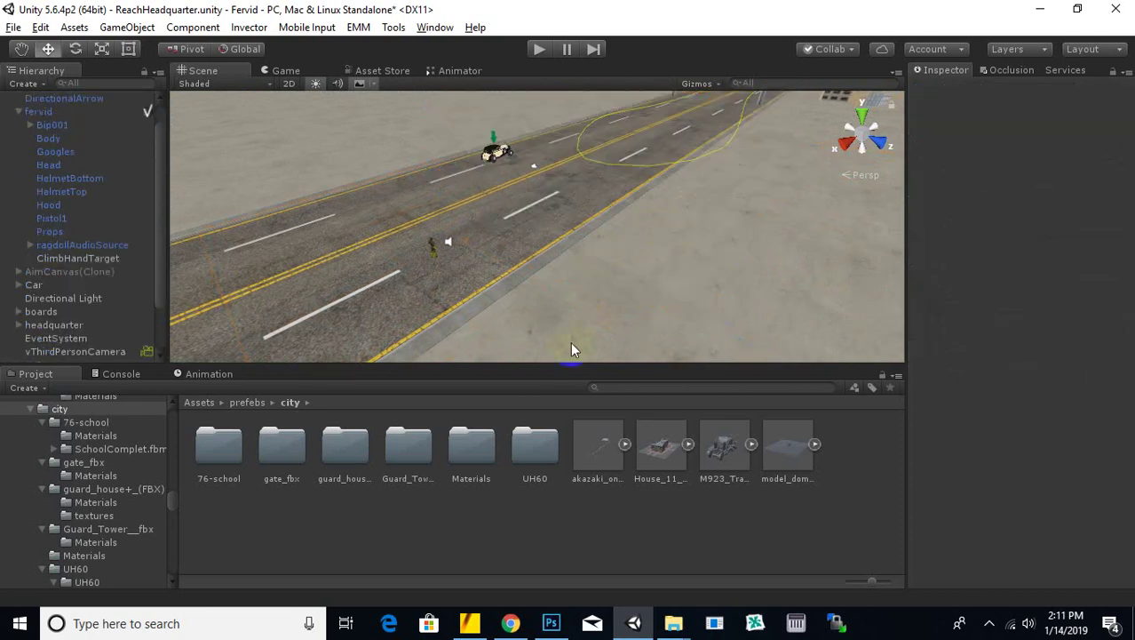
Create a cube beside the road and scale it into a tall block of about 4.44 × 14.78 × 7.96.
click(27, 83)
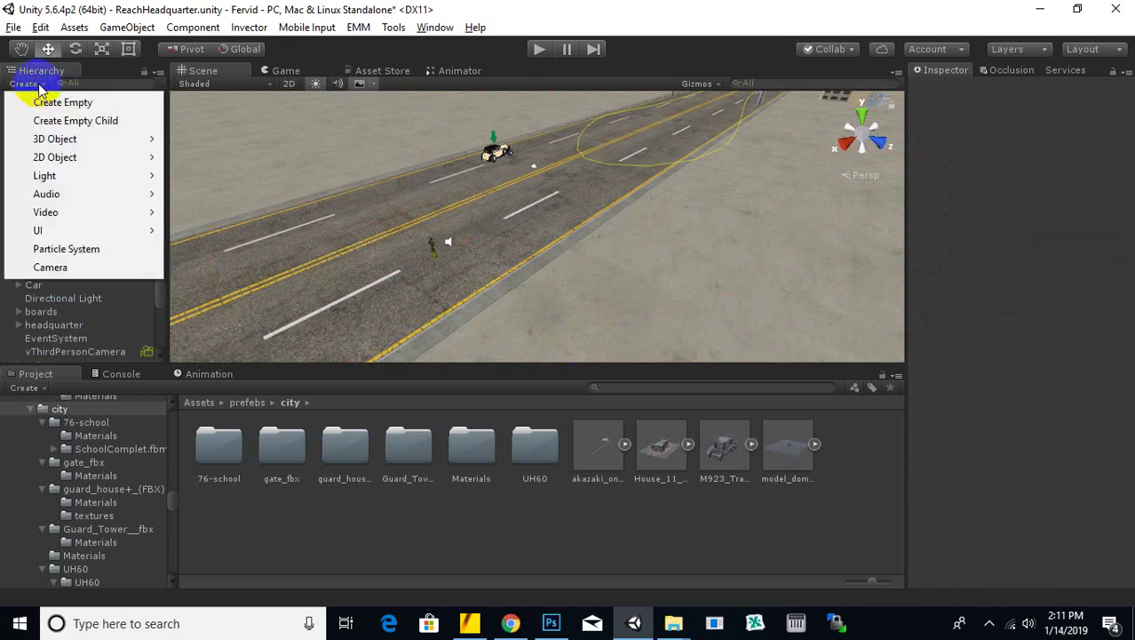
mouse_move(120, 142)
click(199, 140)
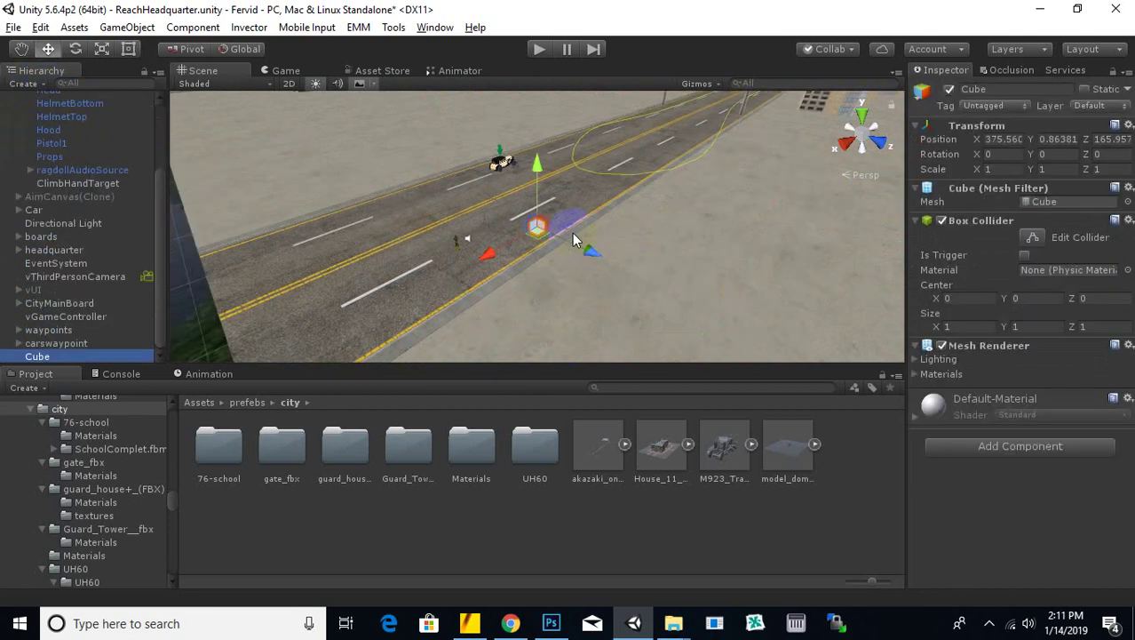
click(102, 49)
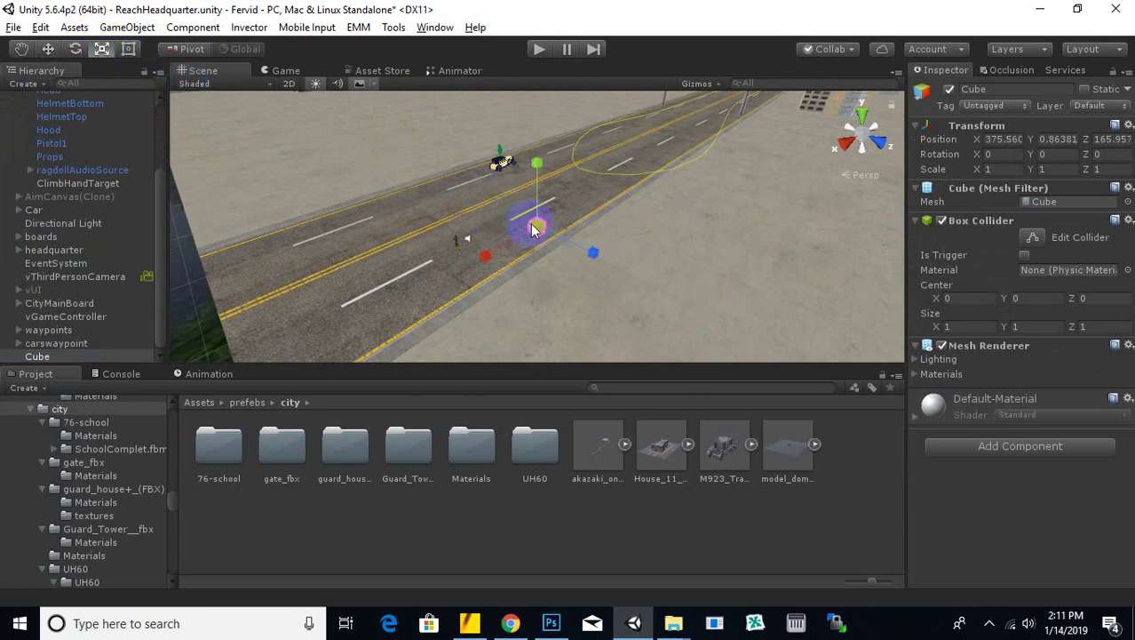
drag(533, 229, 628, 158)
drag(542, 160, 588, 30)
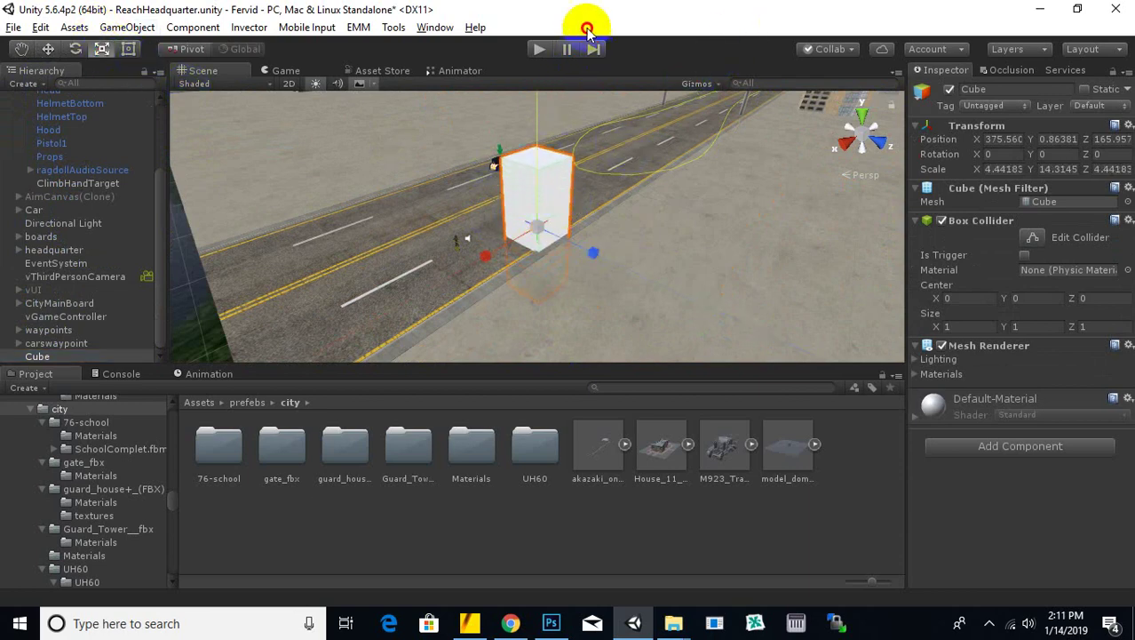
drag(593, 252, 647, 279)
Raise the block to a Y position of 6.72 and place a duplicate next to it at a Z position of about 174.54.
click(48, 49)
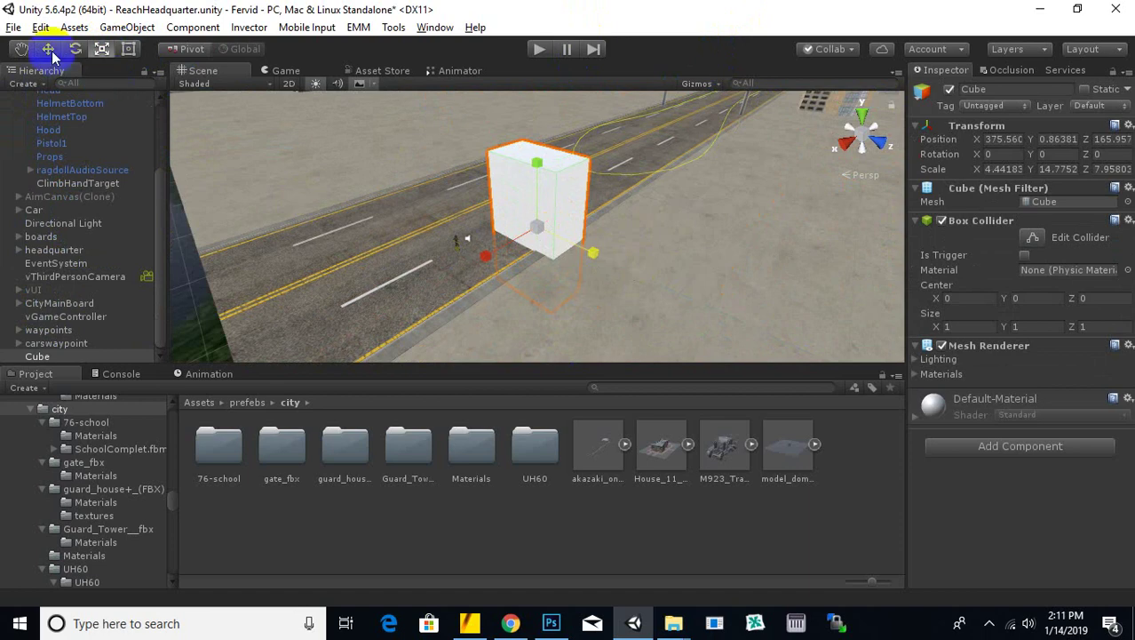
drag(521, 188, 550, 115)
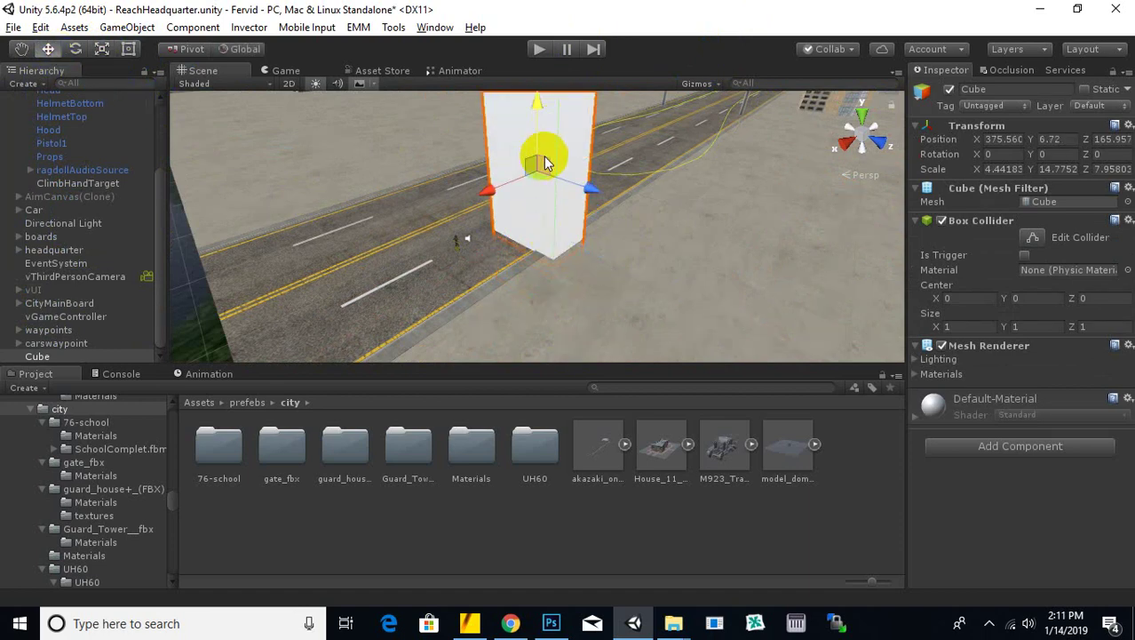
key(ctrl+d)
drag(595, 198, 661, 241)
scroll(661, 240, down, 3)
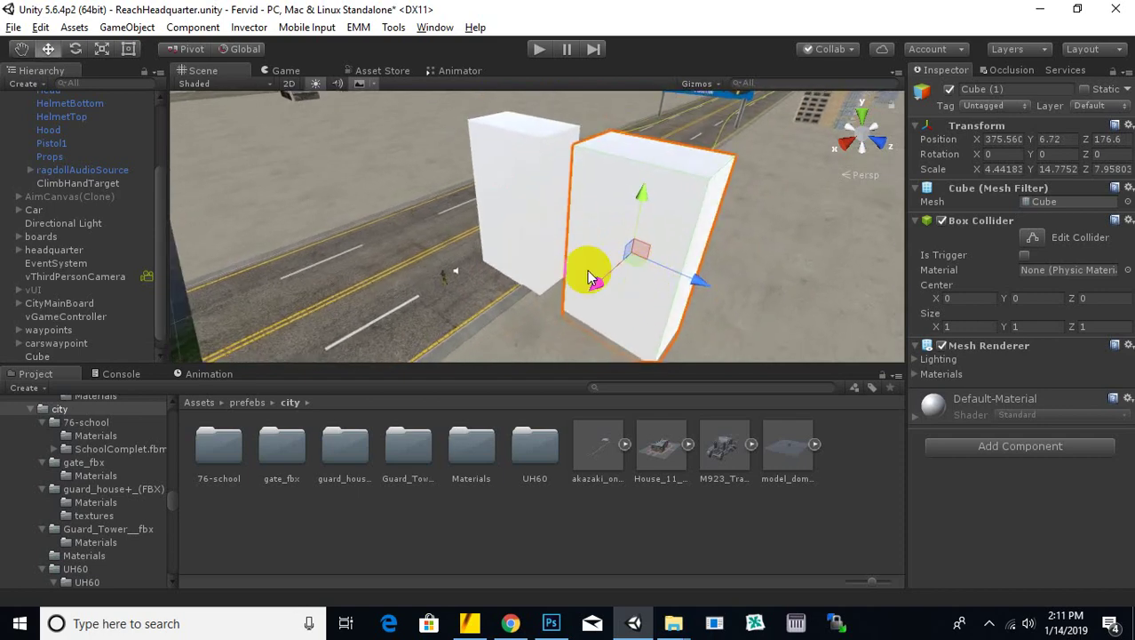
alt+drag(565, 266, 702, 218)
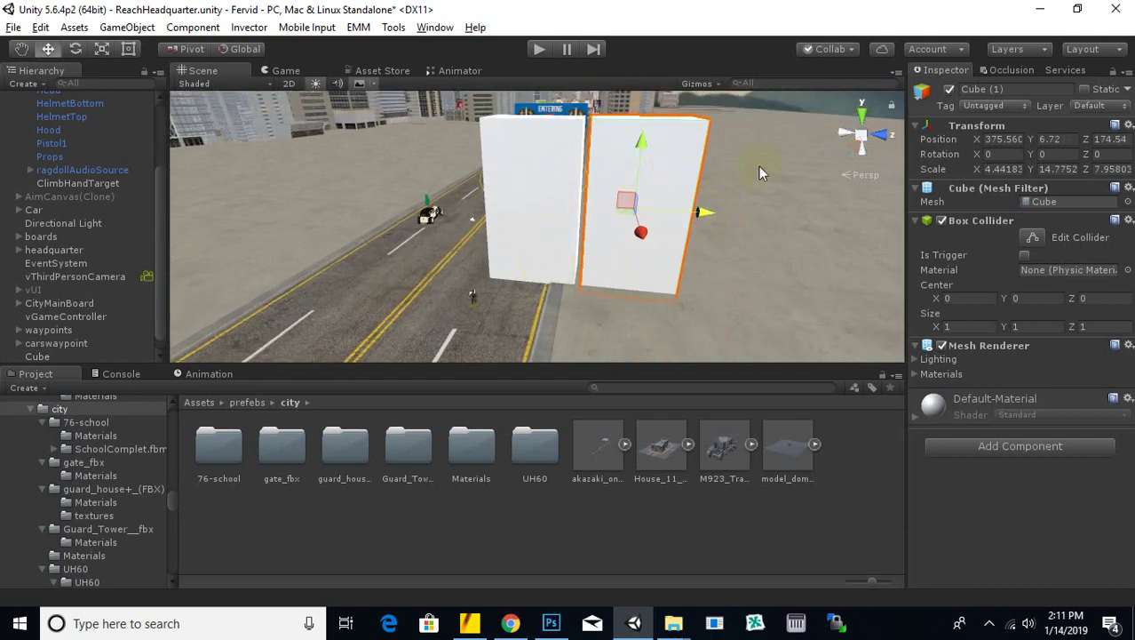
Assign the FreeClimb tag to both the duplicate block and the original cube.
click(995, 105)
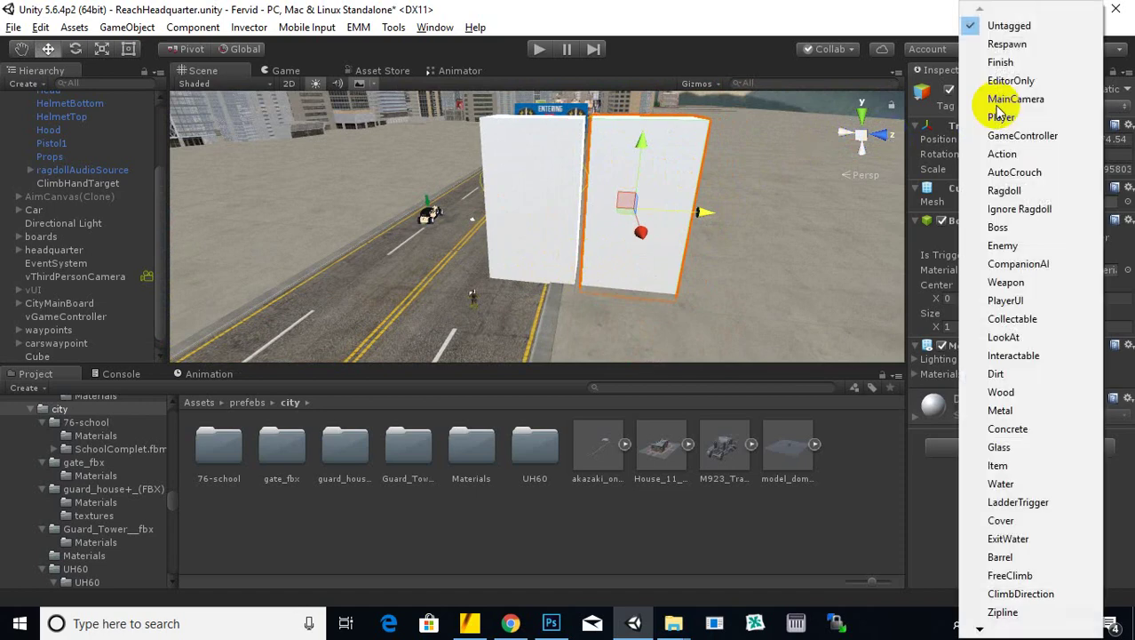
click(1022, 575)
click(525, 198)
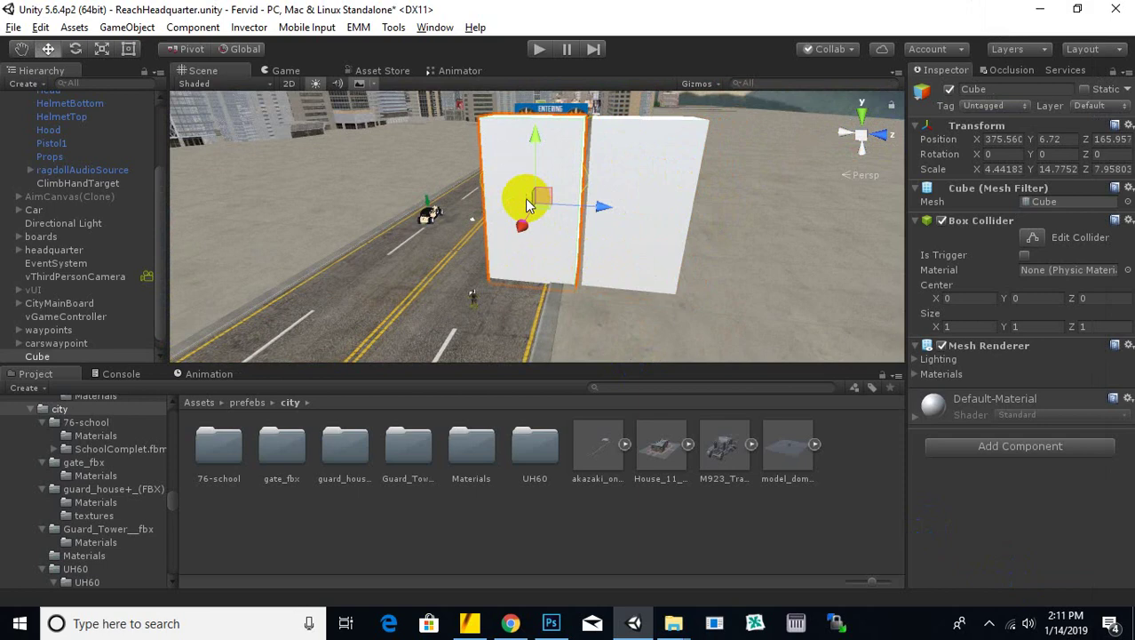
click(1004, 106)
click(978, 574)
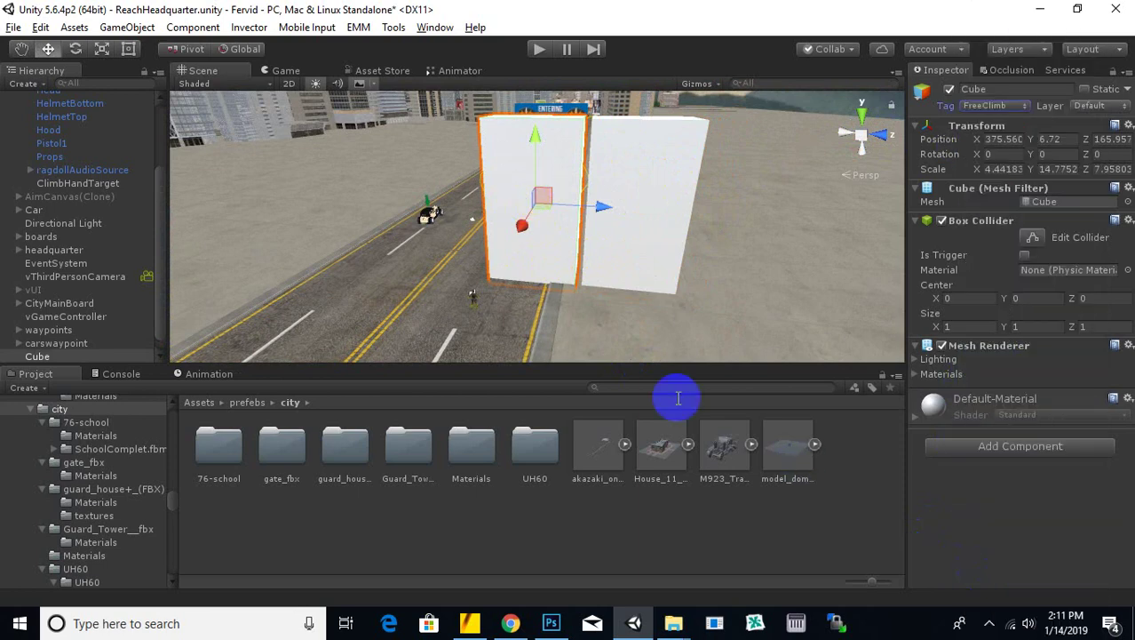
click(612, 216)
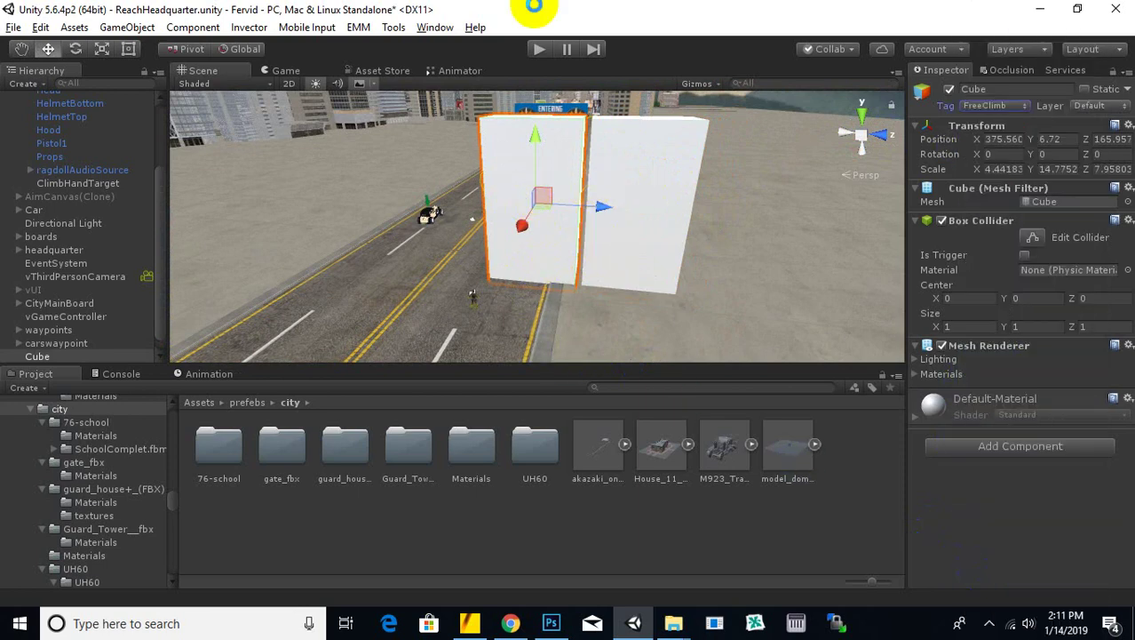
Play-test the scene by running fervid up to the white block and trying to jump and climb onto it.
click(541, 51)
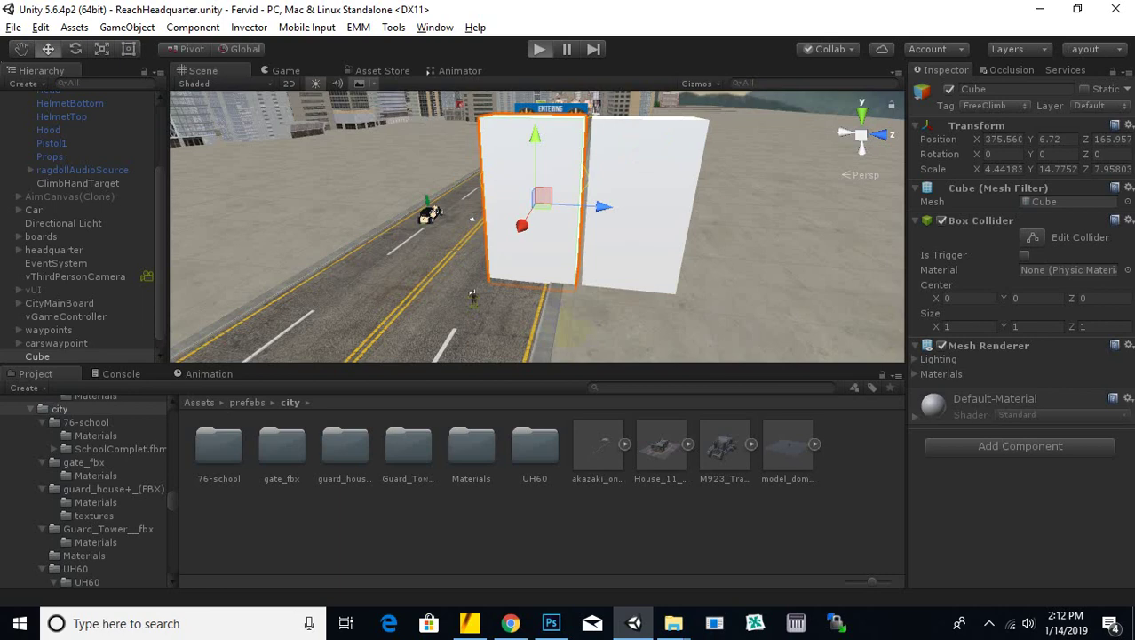
key(ctrl+p)
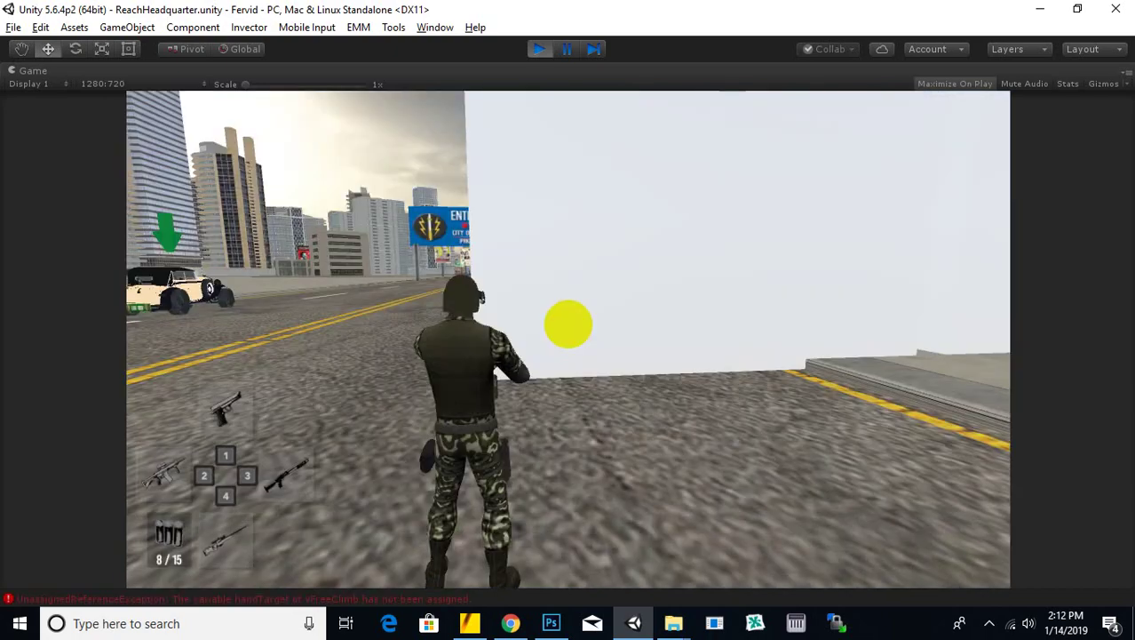
key(w)
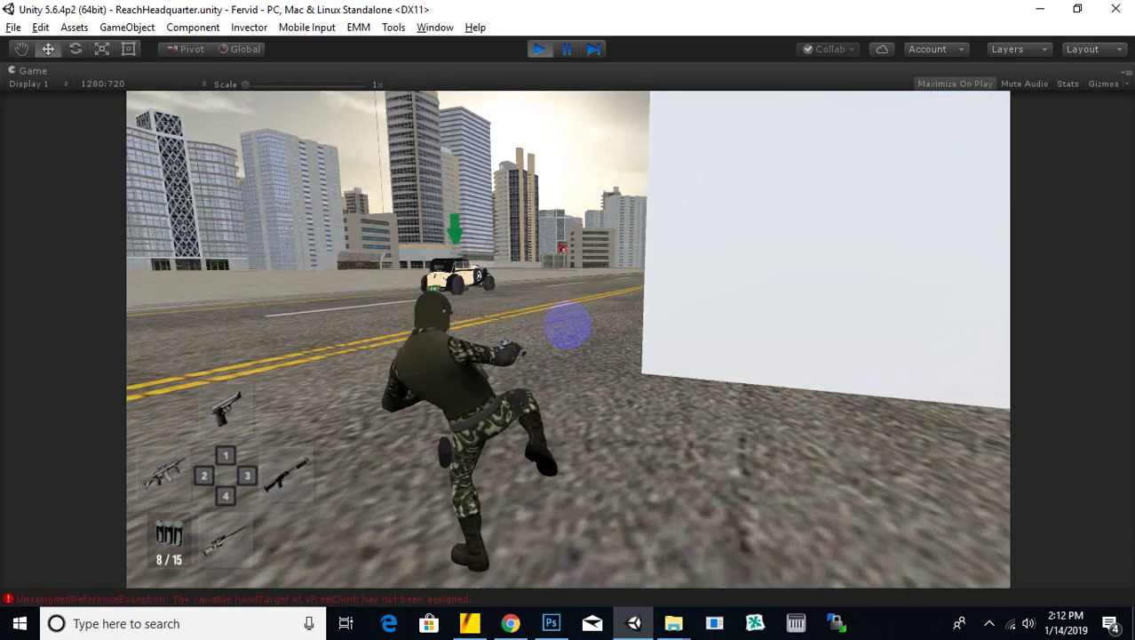
key(w)
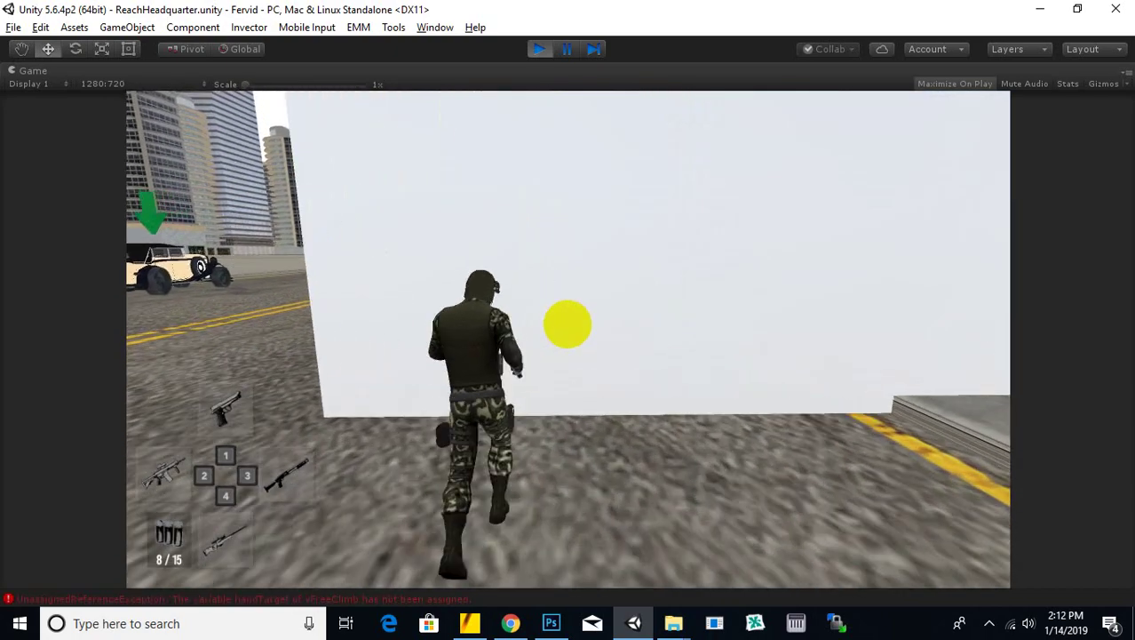
key(space)
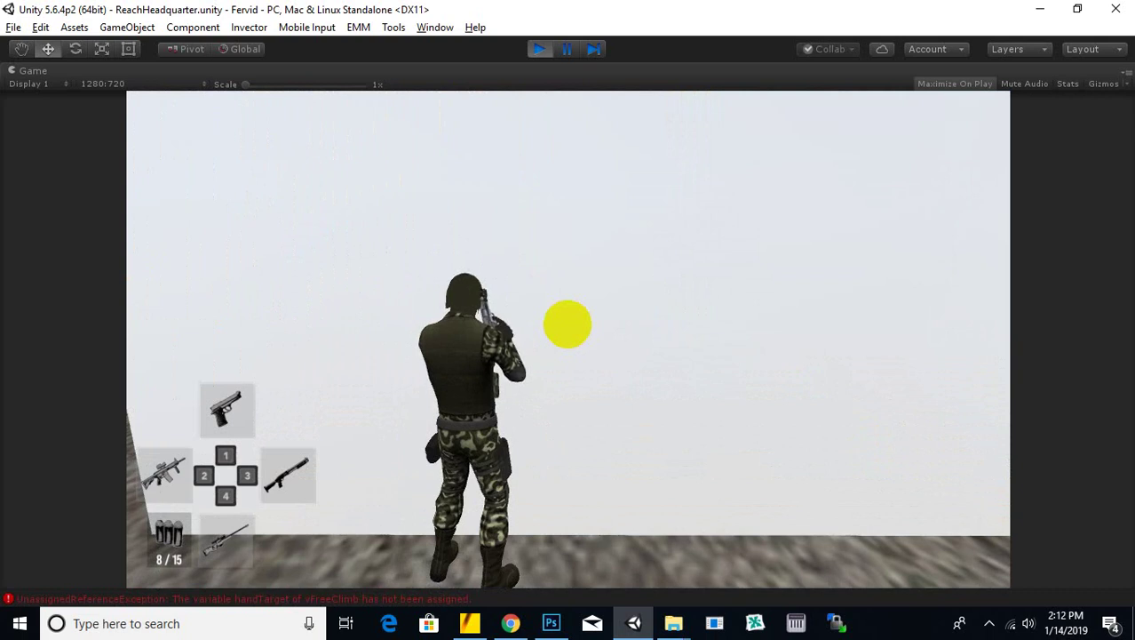
key(Escape)
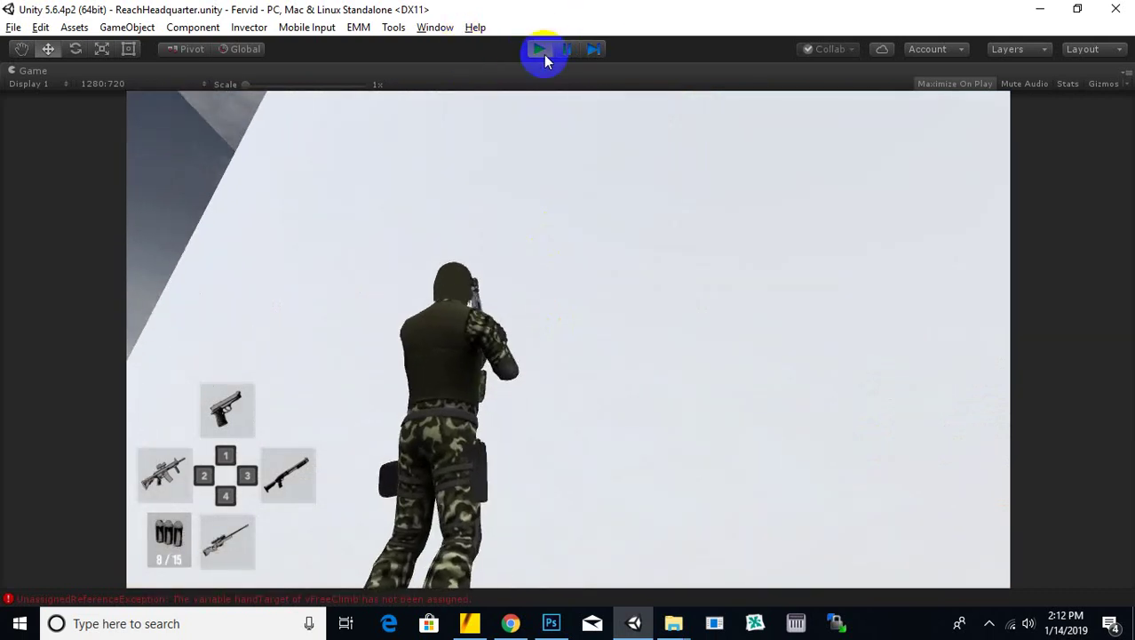
Stop the play-test, inspect the ClimbHandTarget object and open the vFreeClimb handTarget error in the console.
click(545, 52)
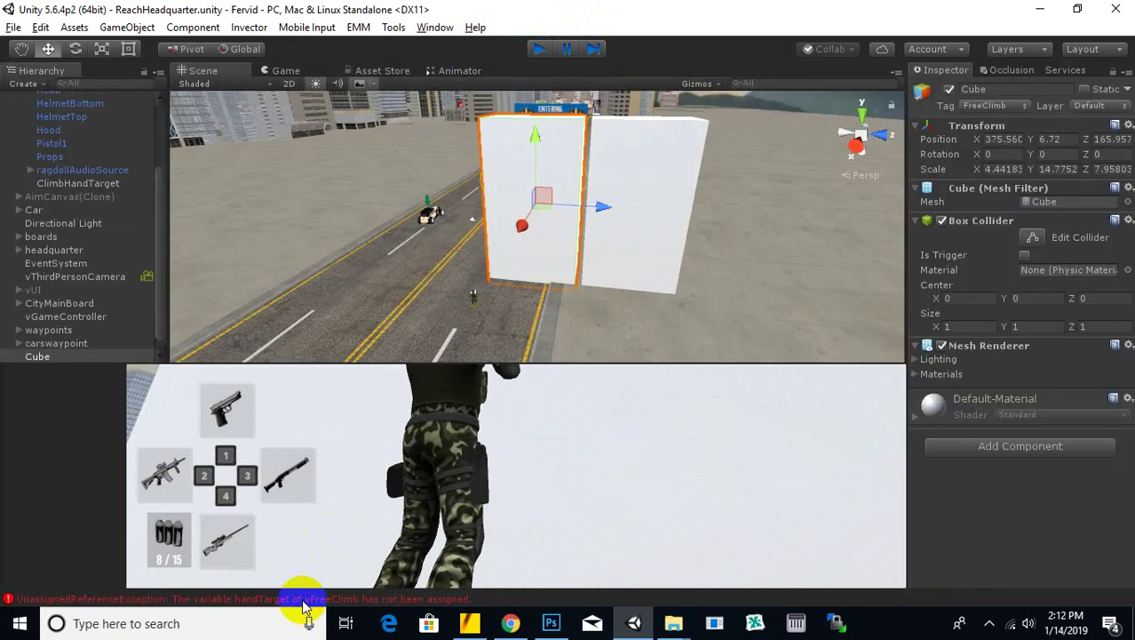
click(92, 184)
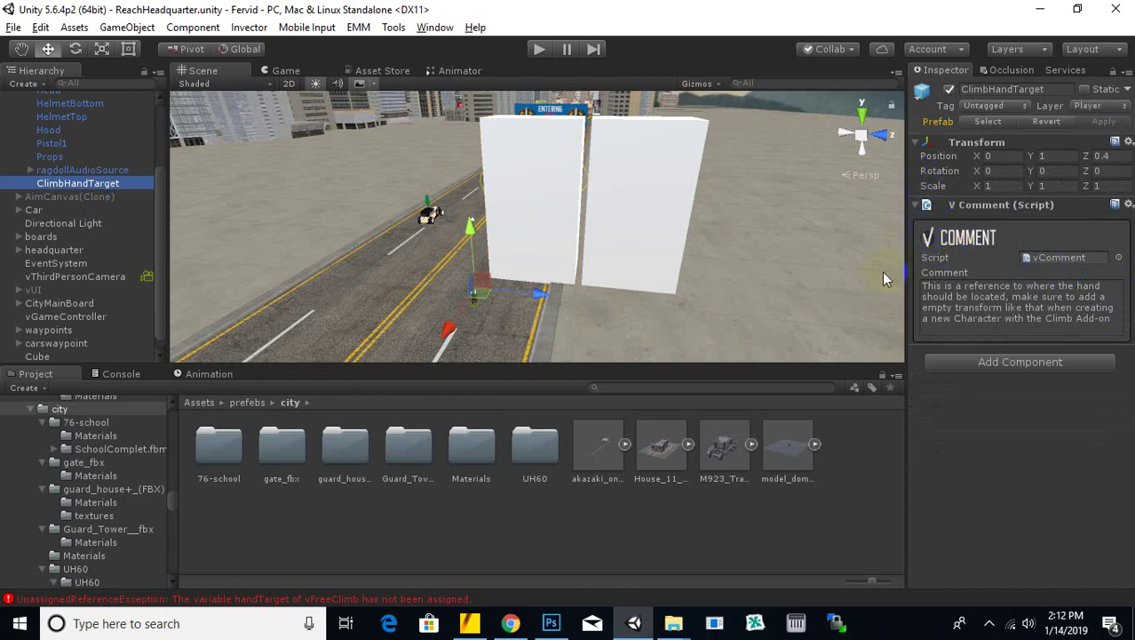
scroll(883, 273, up, 1)
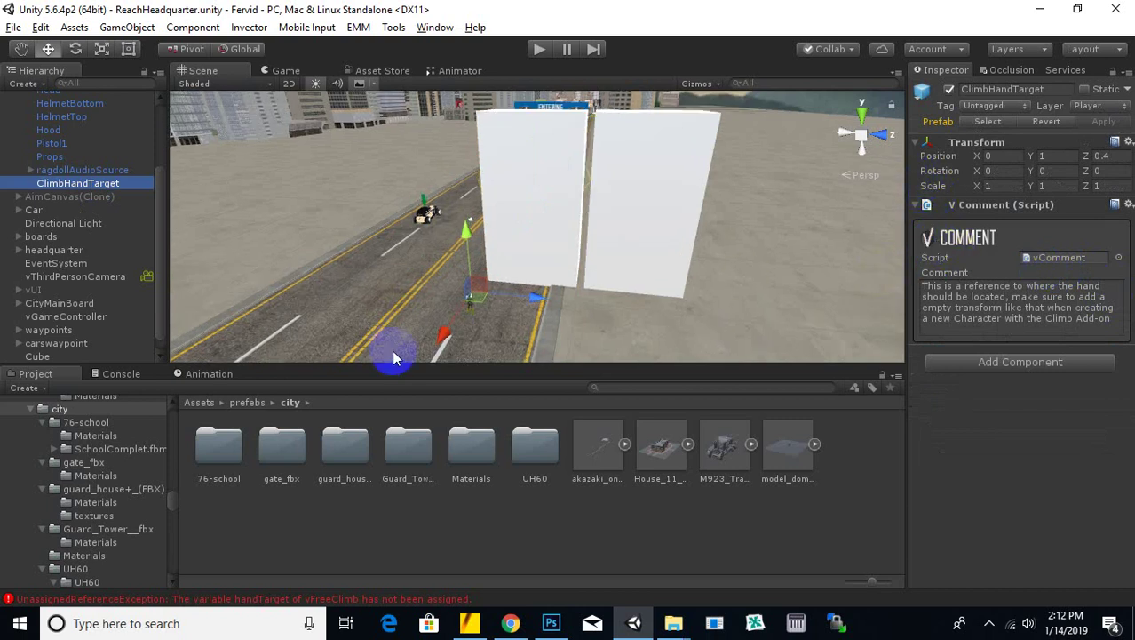
middle_drag(837, 238, 825, 320)
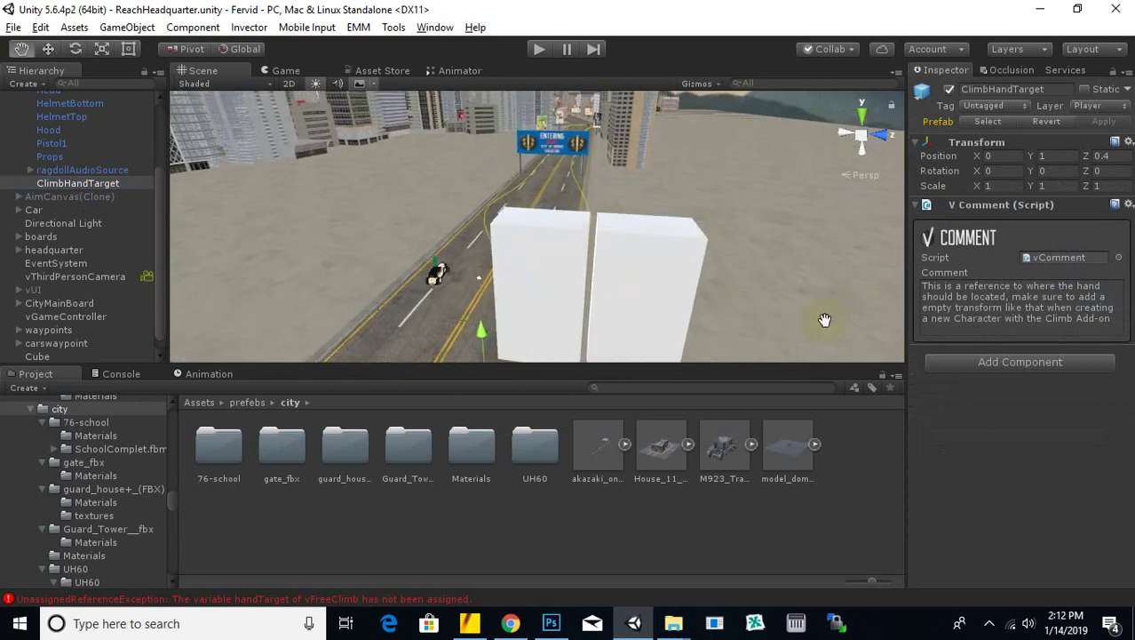
middle_drag(782, 273, 810, 219)
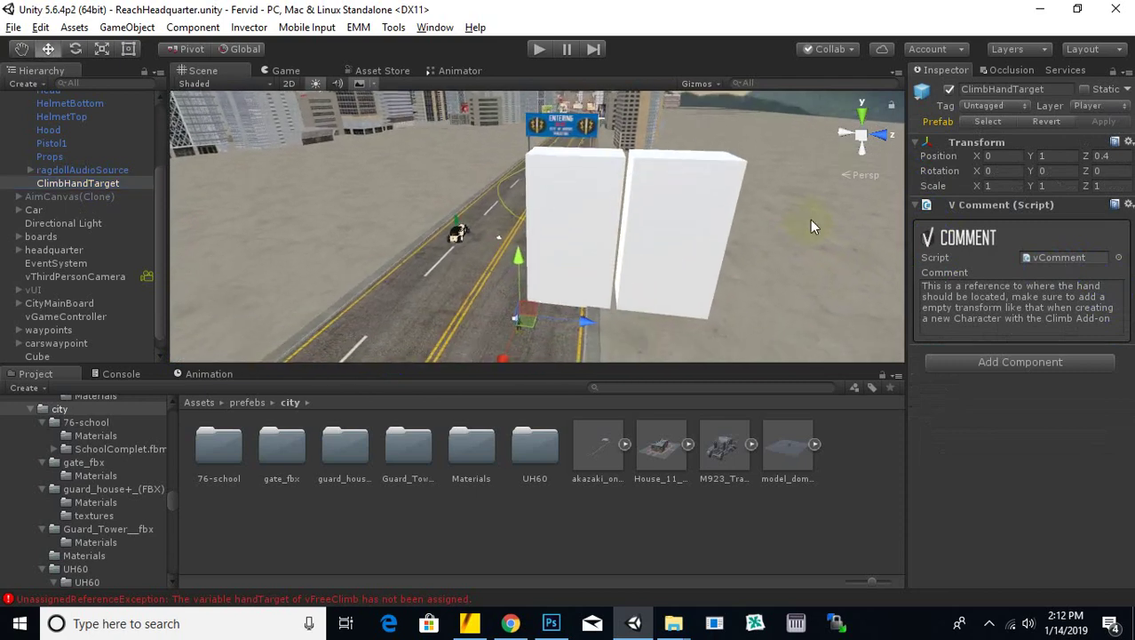
middle_drag(209, 188, 248, 211)
click(247, 603)
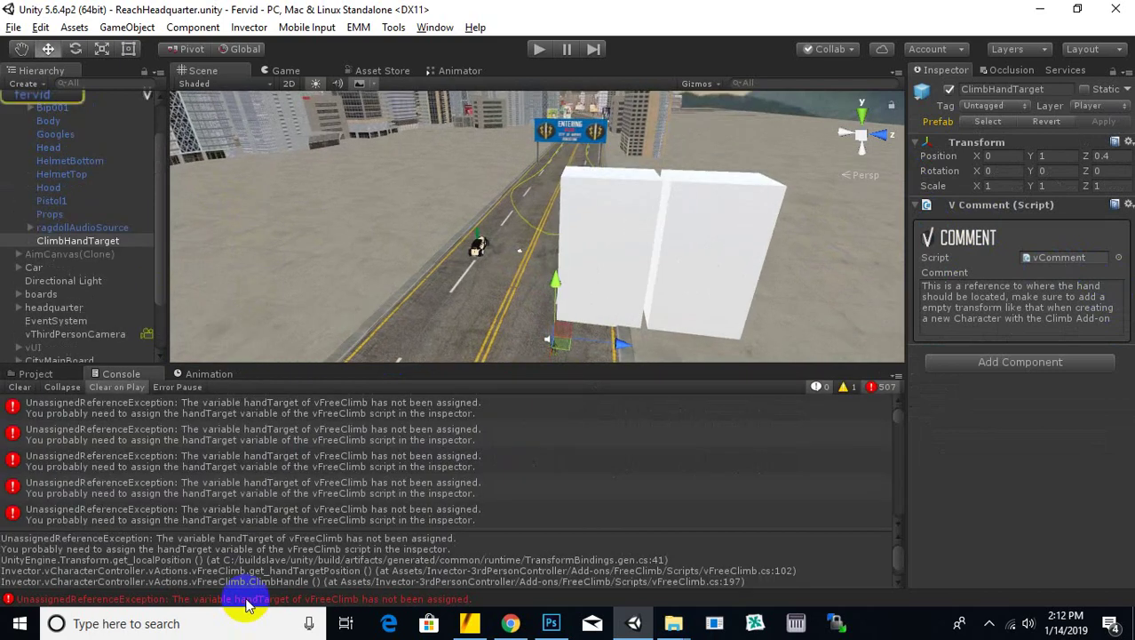
Assign ClimbHandTarget as the Hand Target of fervid's Free Climb add-on and clear the console, returning to the project assets.
scroll(87, 194, up, 2)
click(48, 140)
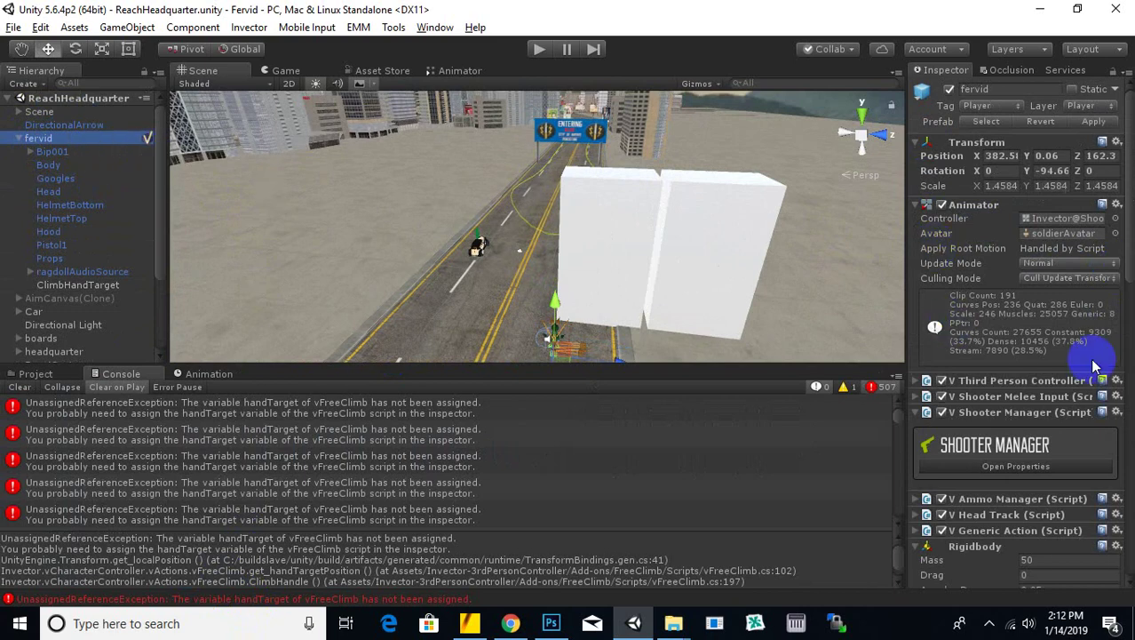
scroll(1020, 318, down, 4)
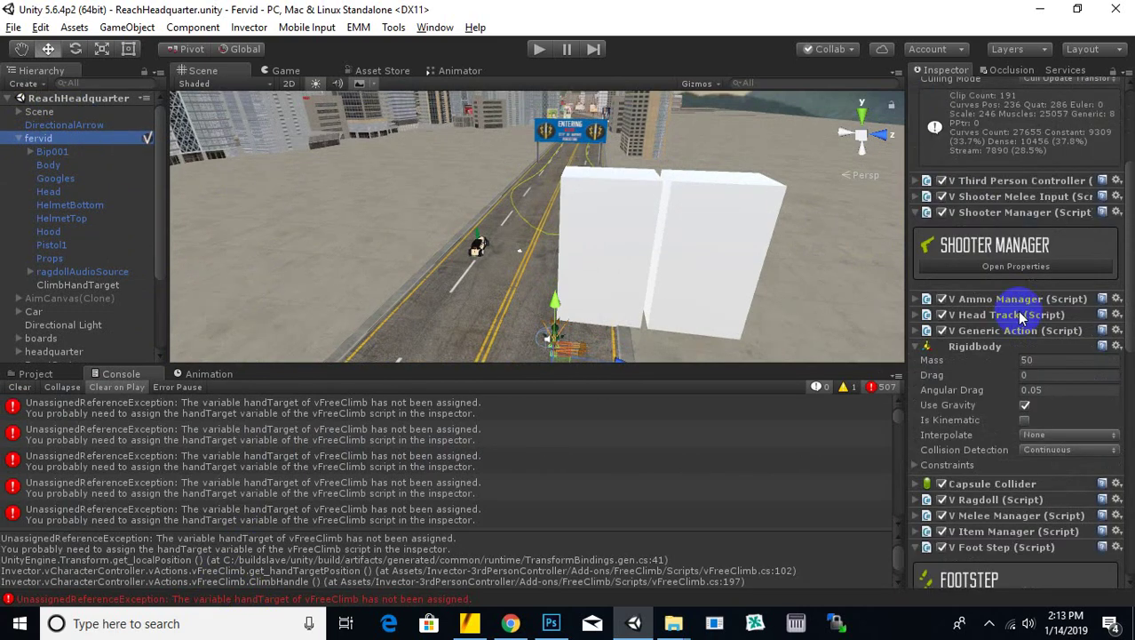
scroll(1017, 312, down, 12)
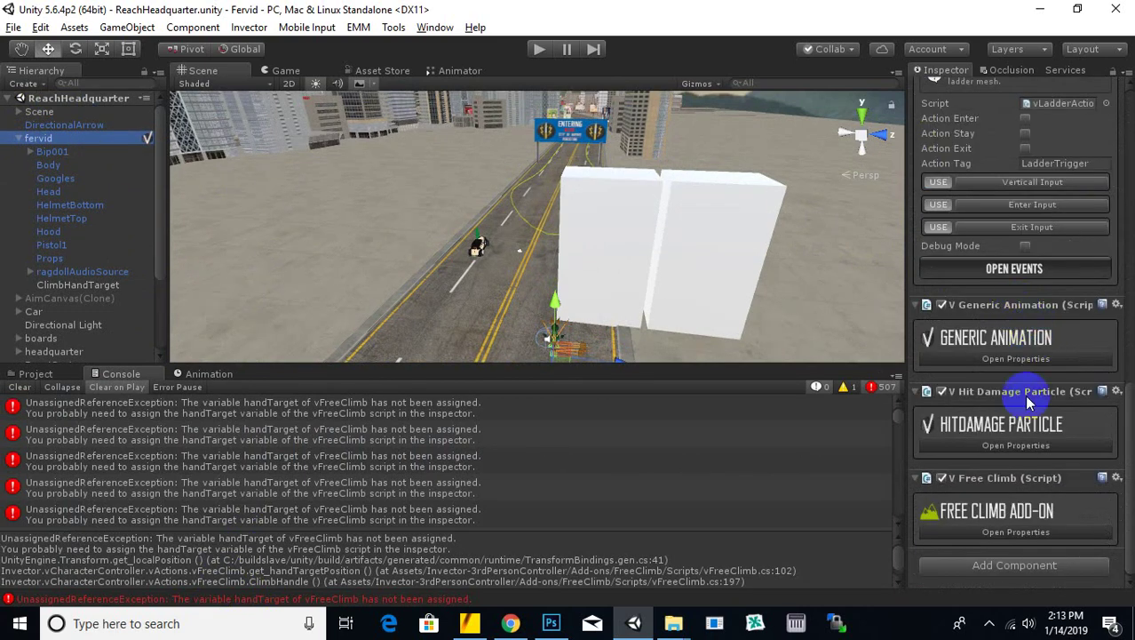
click(1022, 532)
scroll(1088, 302, down, 8)
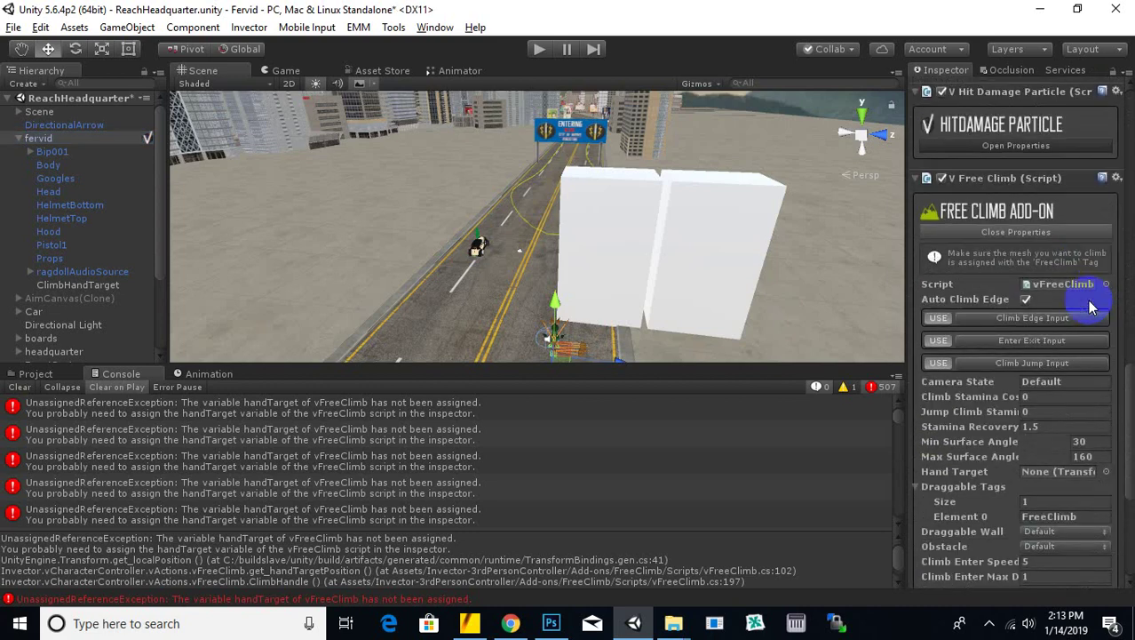
scroll(1088, 325, down, 2)
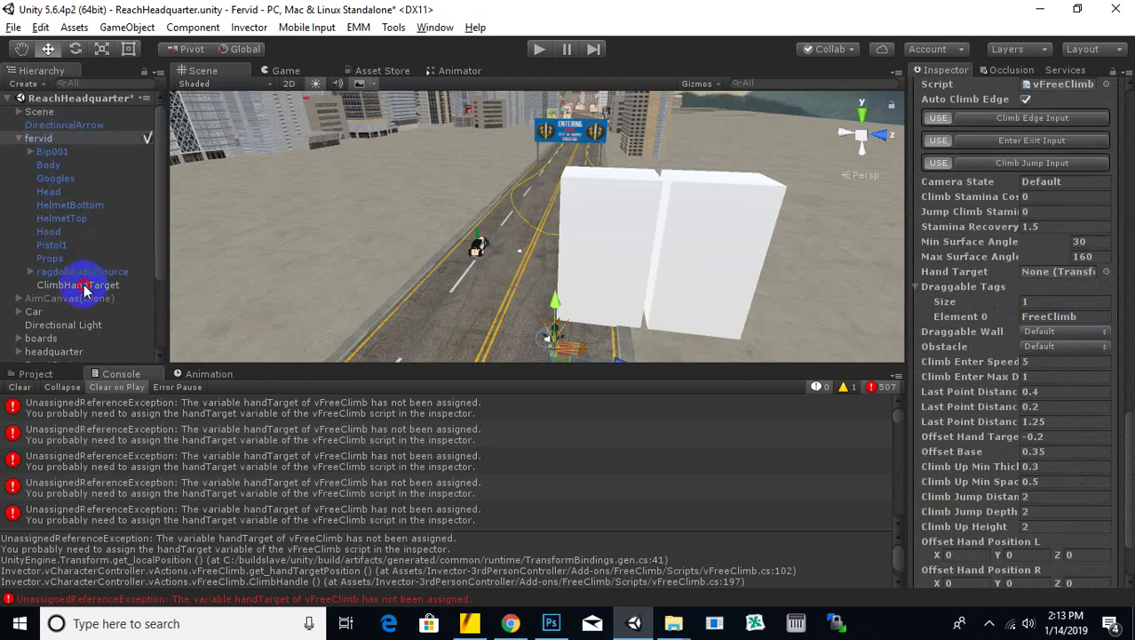
drag(89, 284, 1039, 277)
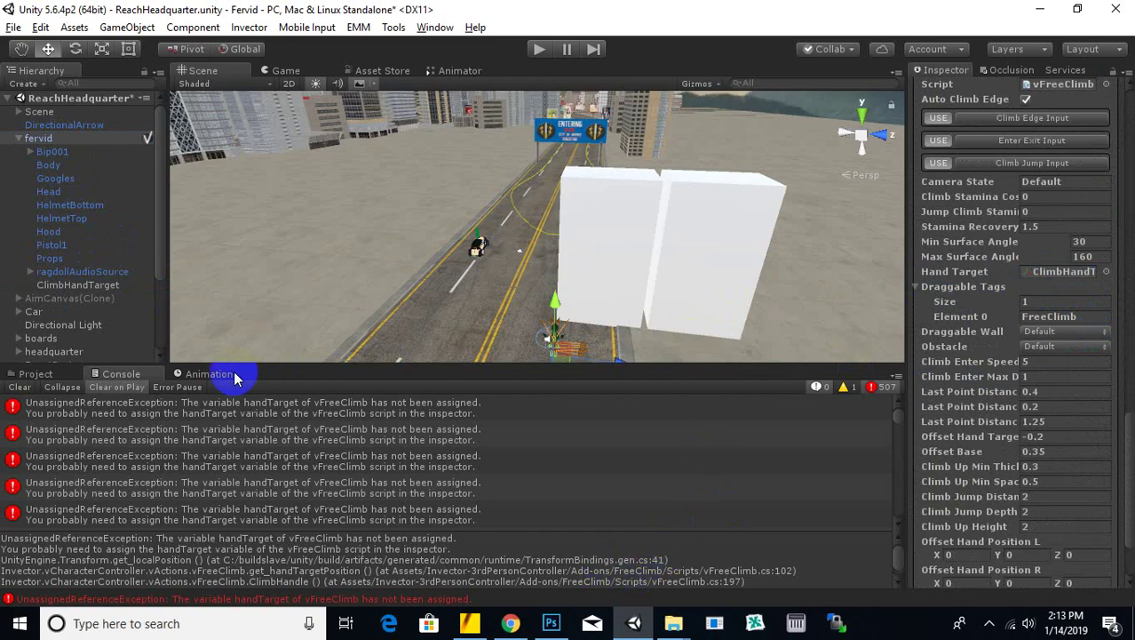
click(34, 373)
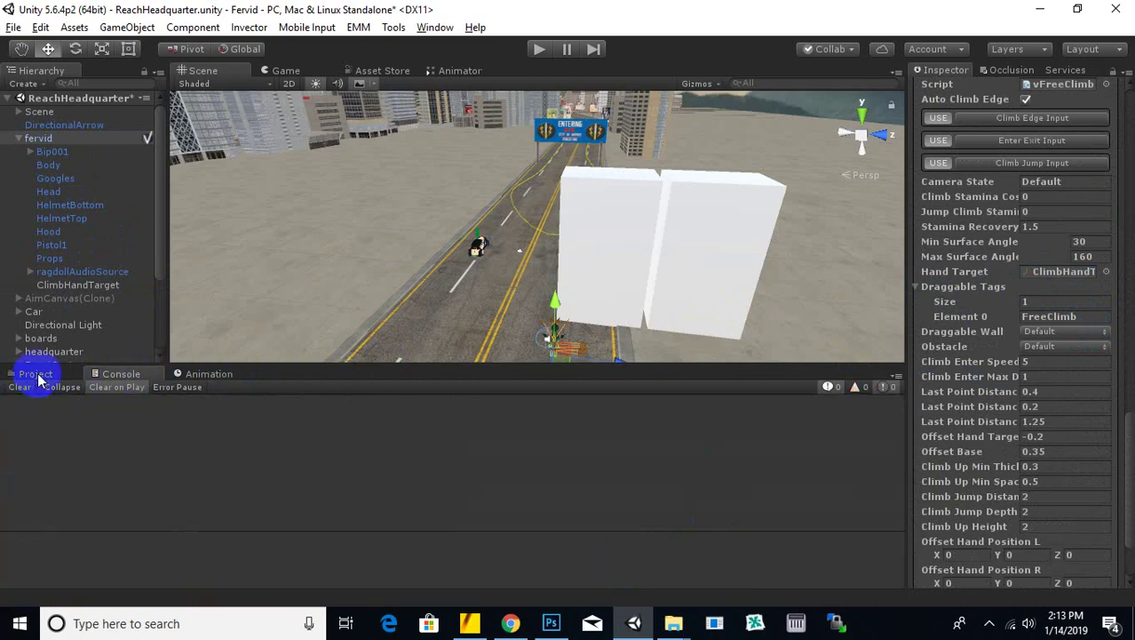
Play-test the scene by climbing fervid up the white block from the road and dropping back to the ground.
click(539, 48)
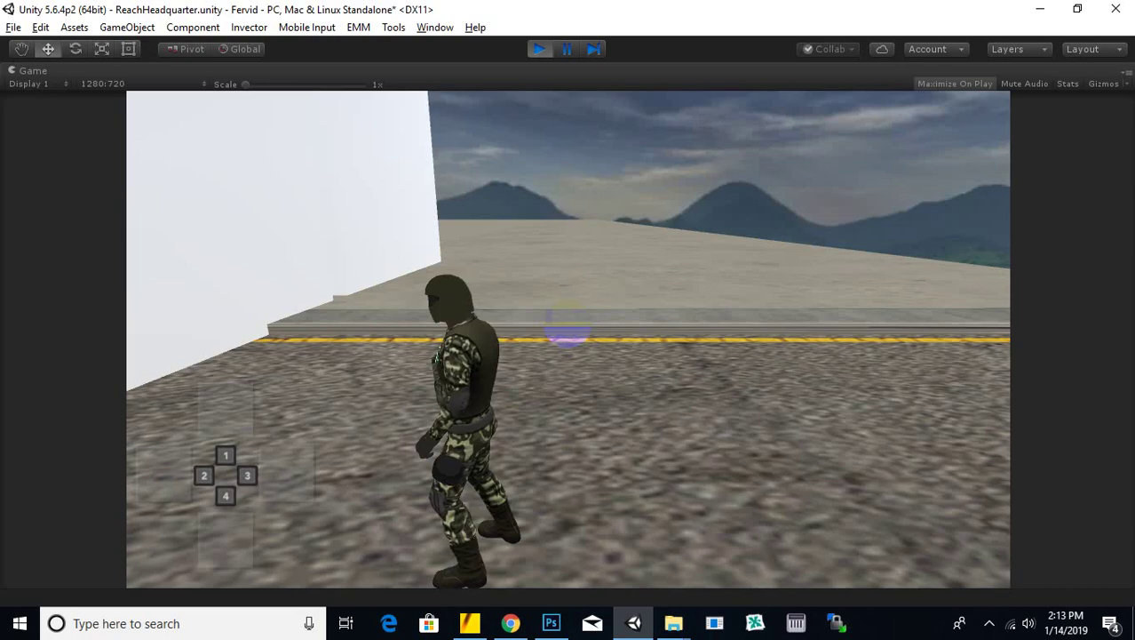
key(w)
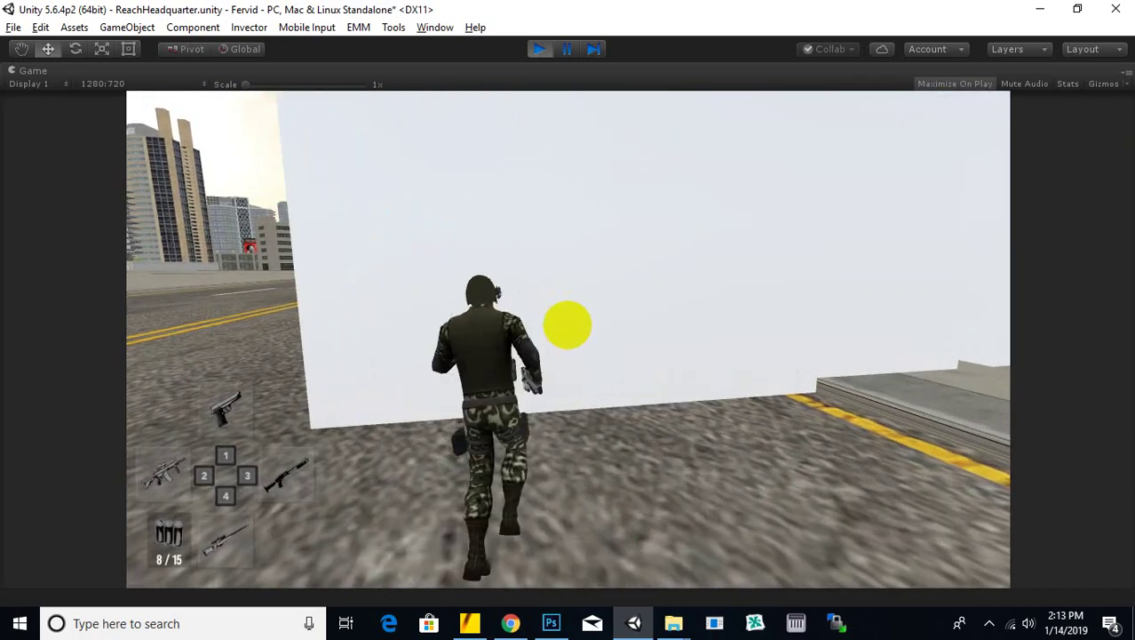
key(space)
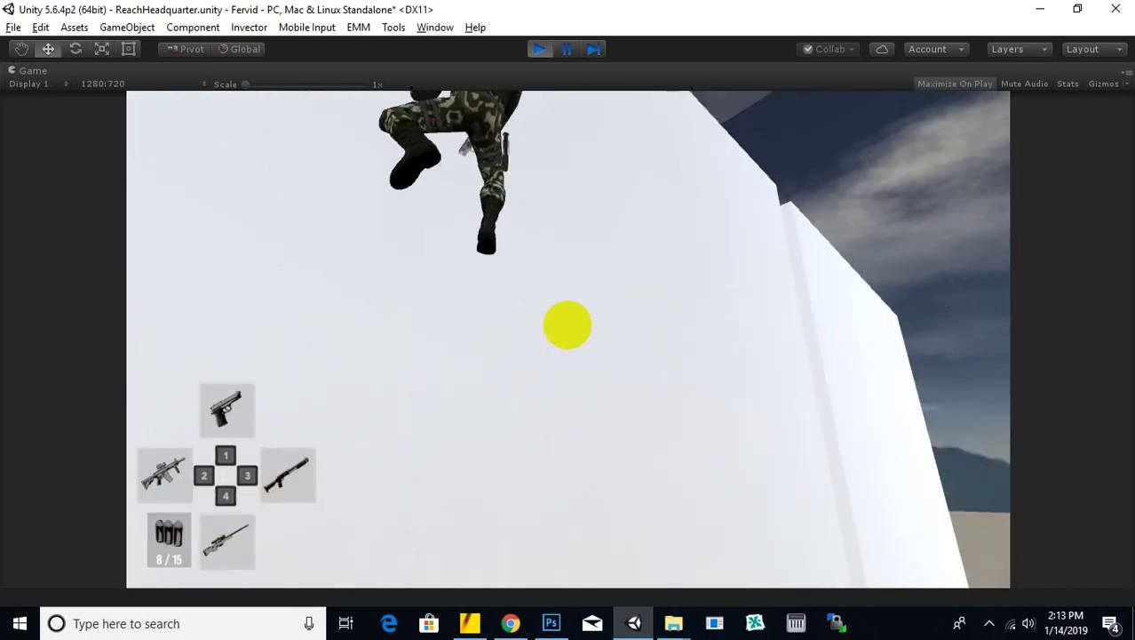
key(s)
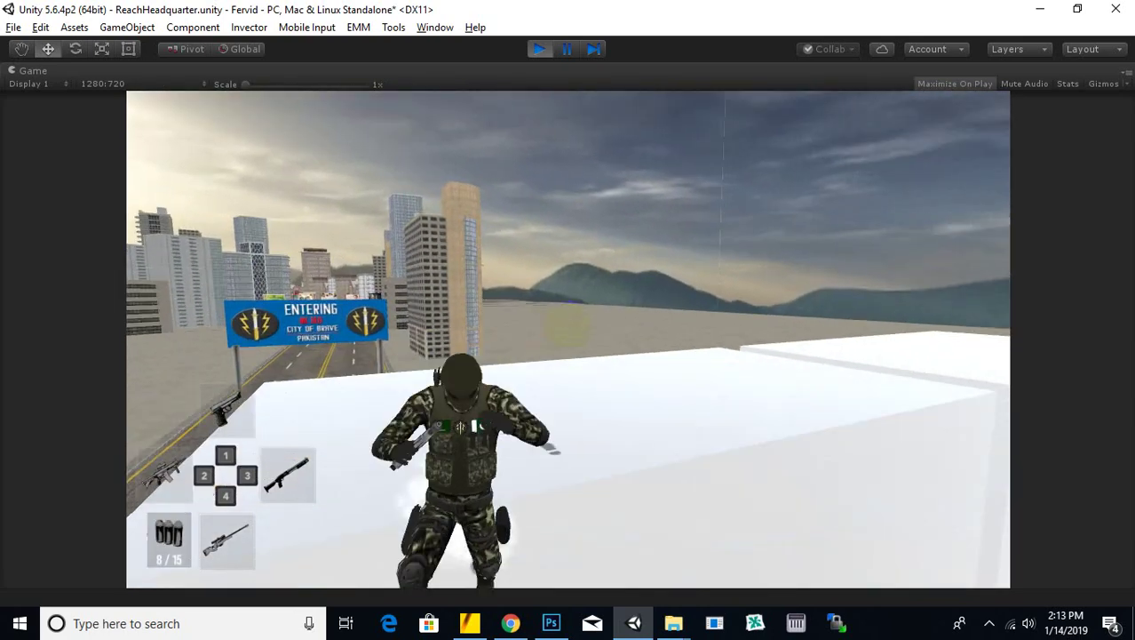
key(s)
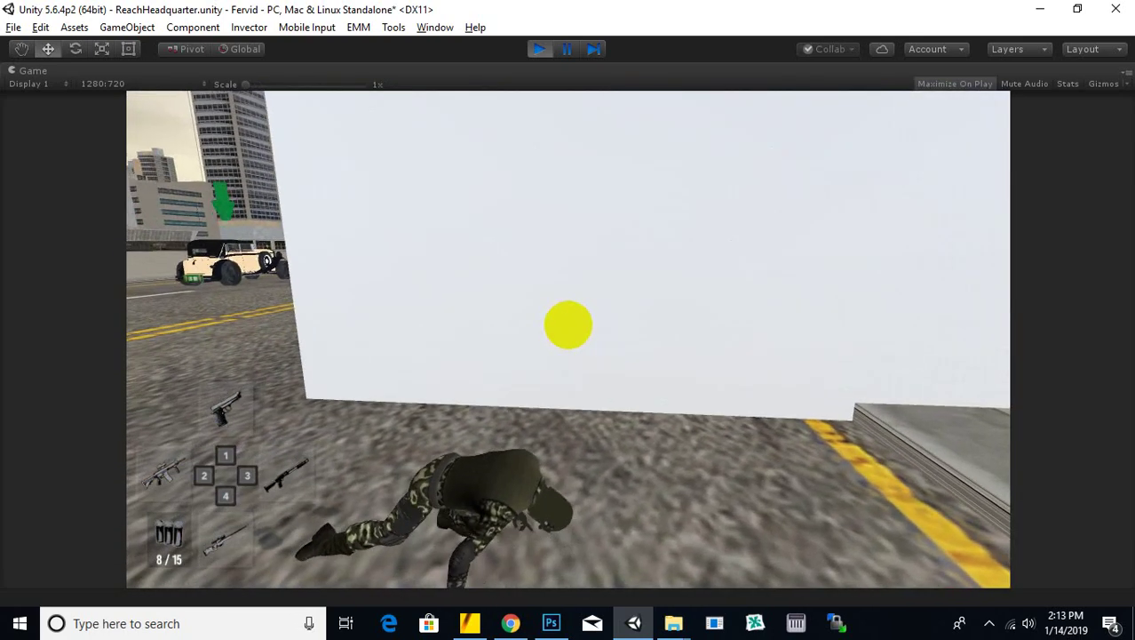
Climb the block again, run across the tops of both blocks and drop off the far side.
key(w)
key(space)
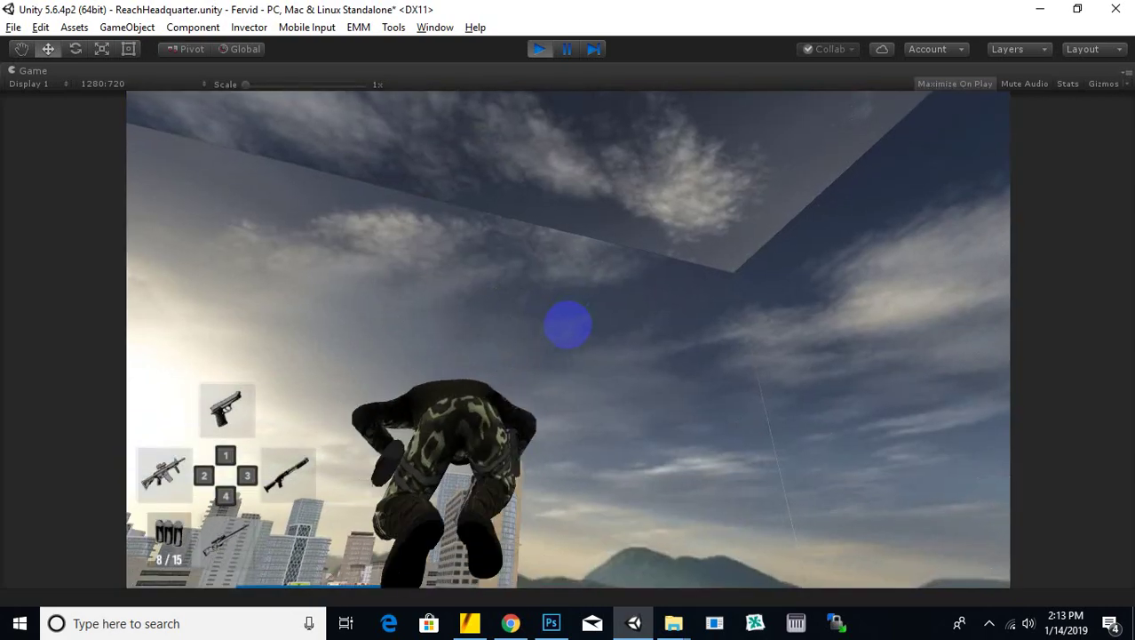
key(w)
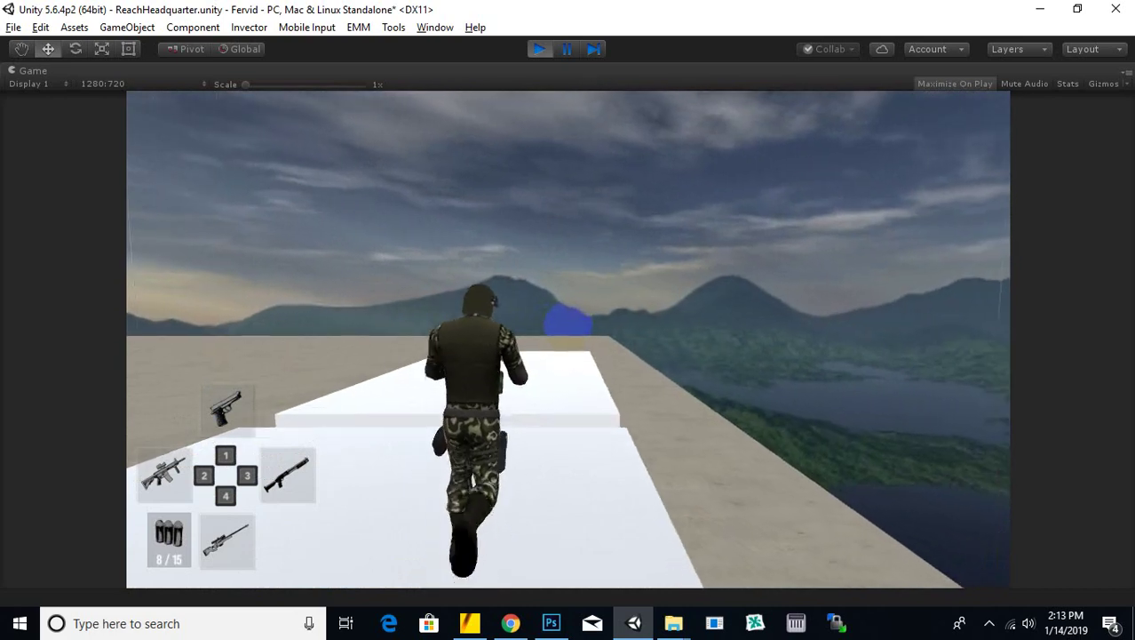
key(c)
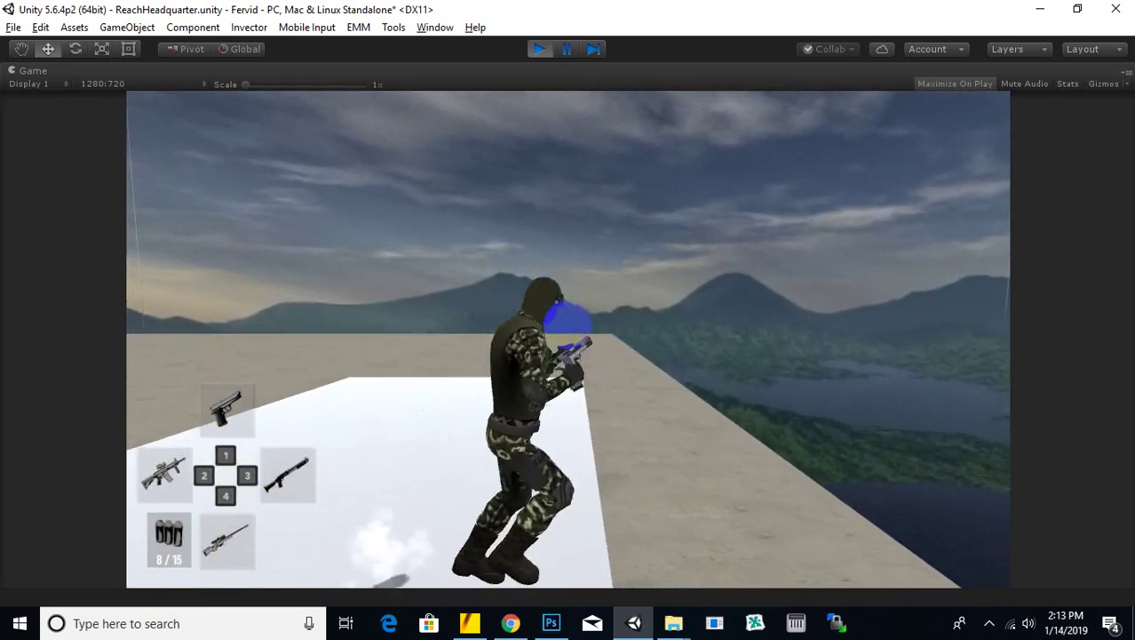
key(w)
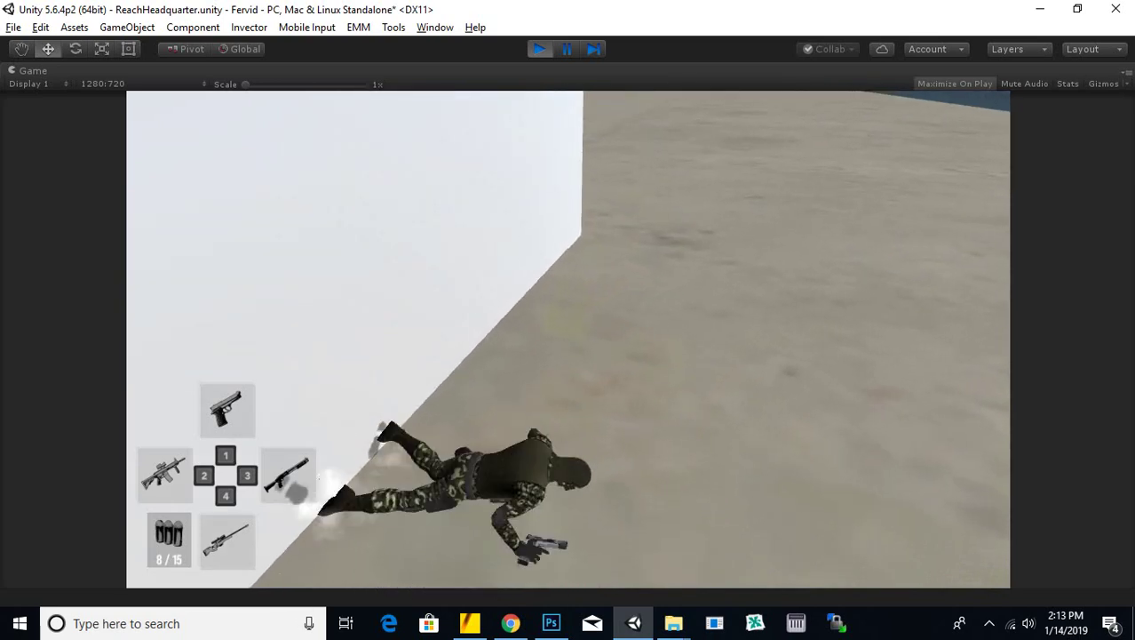
Run fervid around to another face of the blocks, test climbing up and dropping down there, and stop the play-test.
key(w)
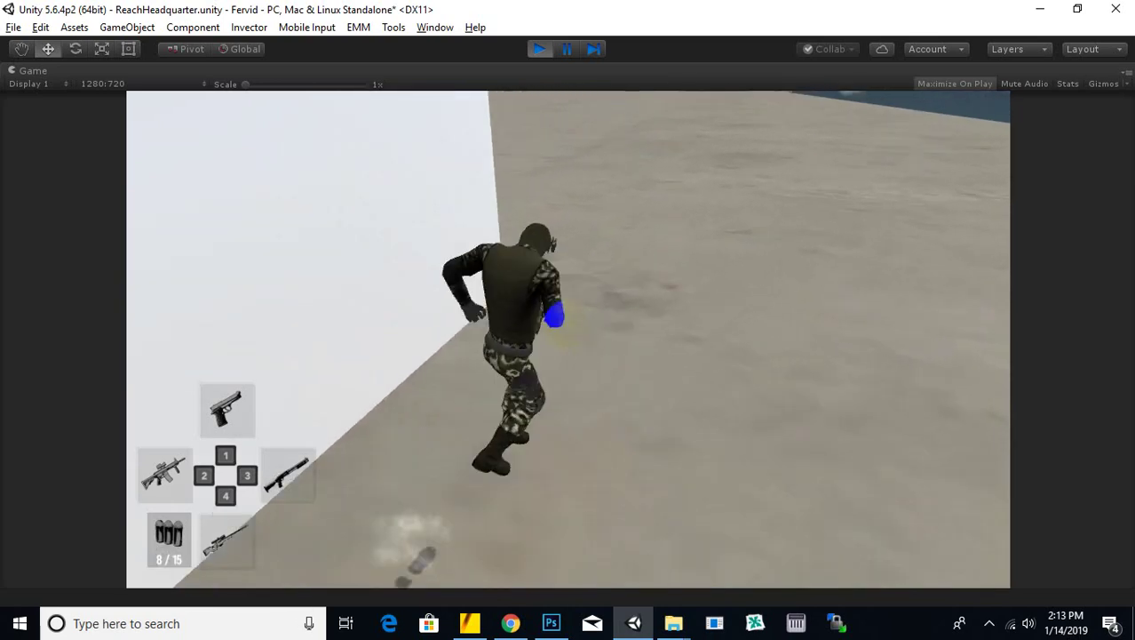
key(w)
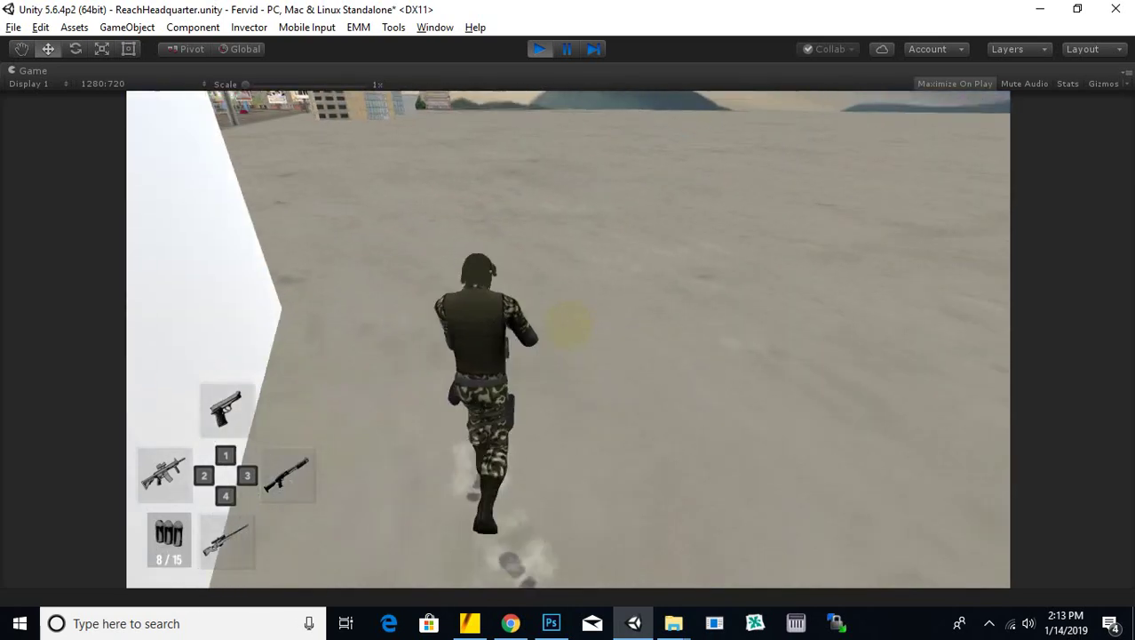
key(w)
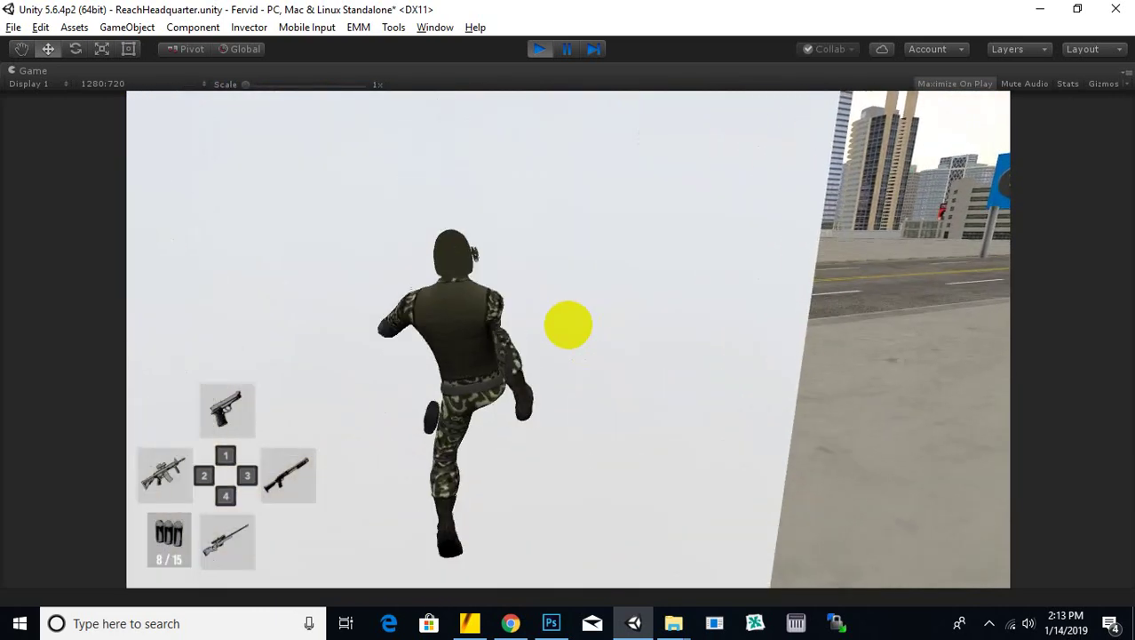
key(space)
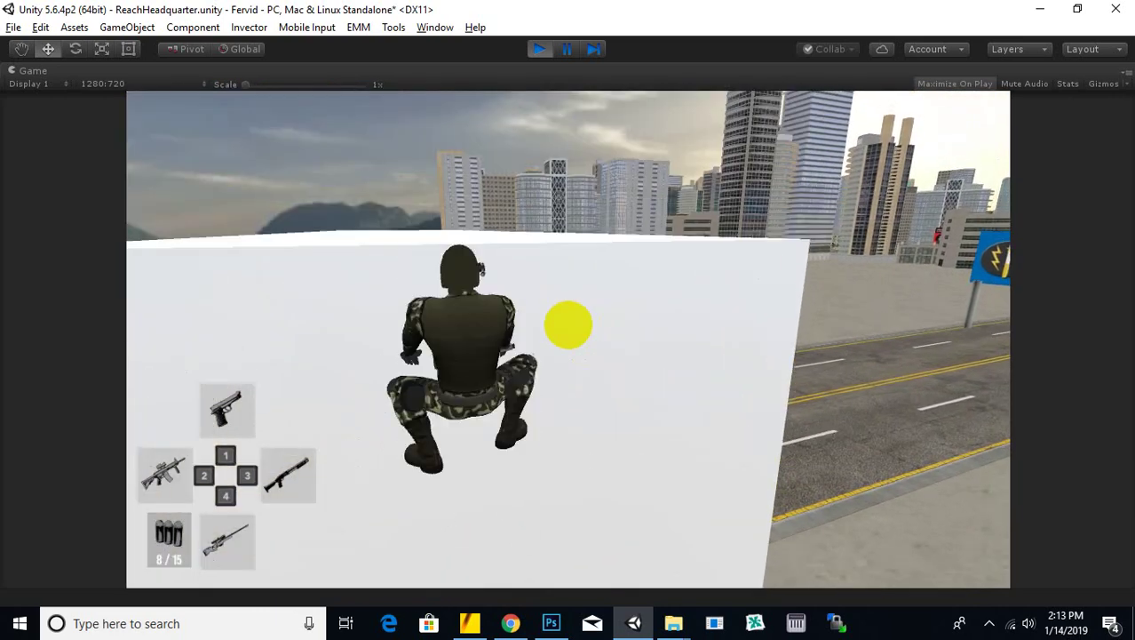
key(w)
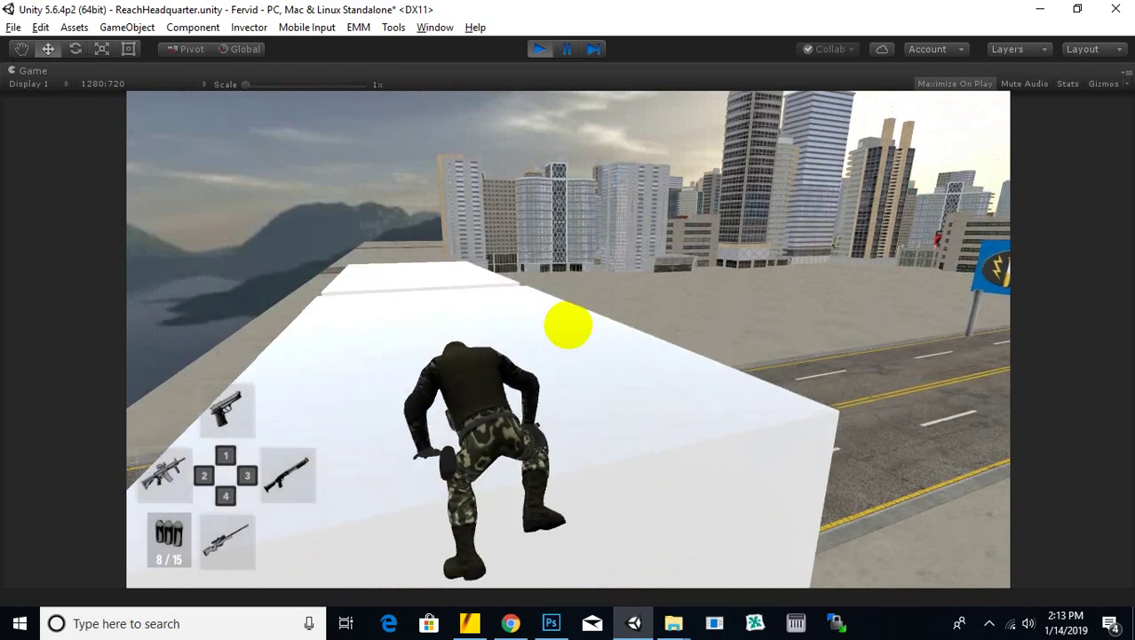
key(d)
key(s)
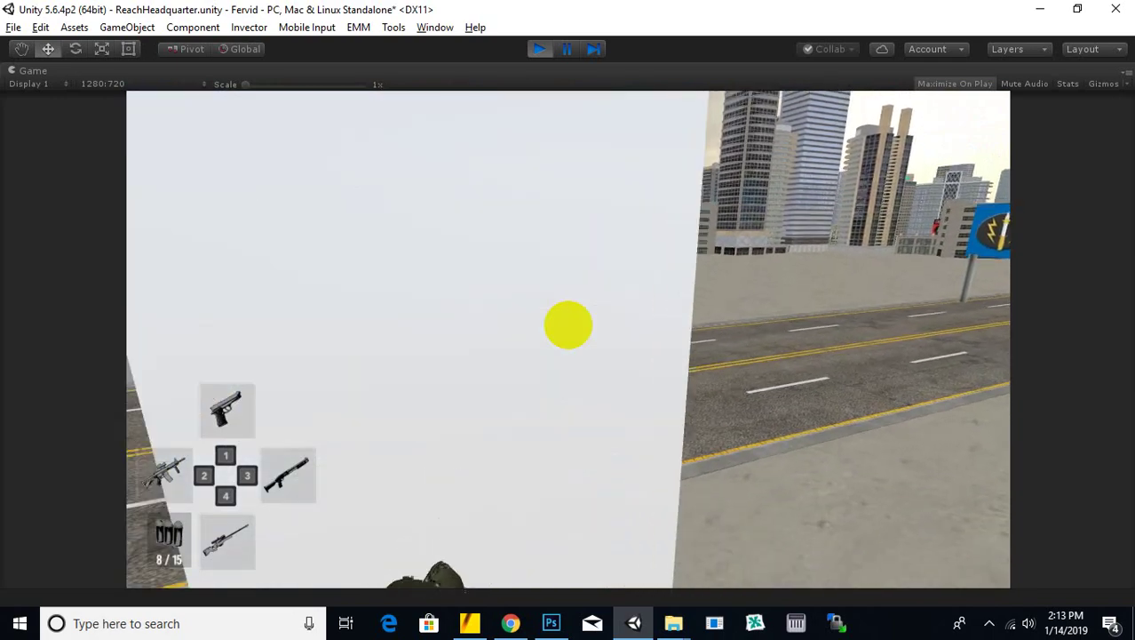
key(space)
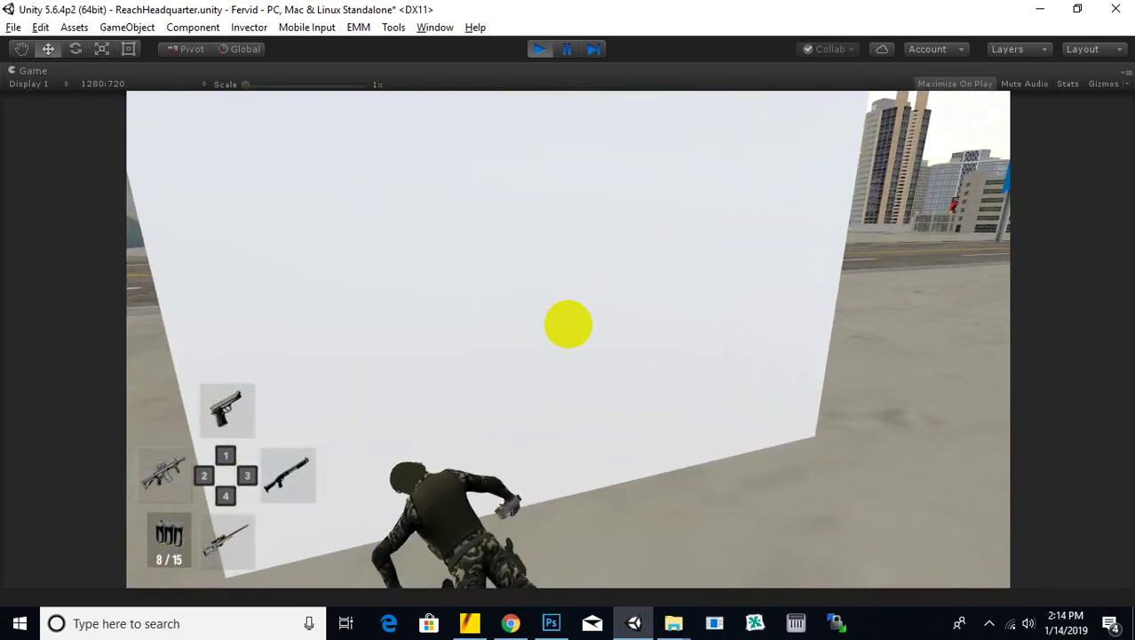
key(s)
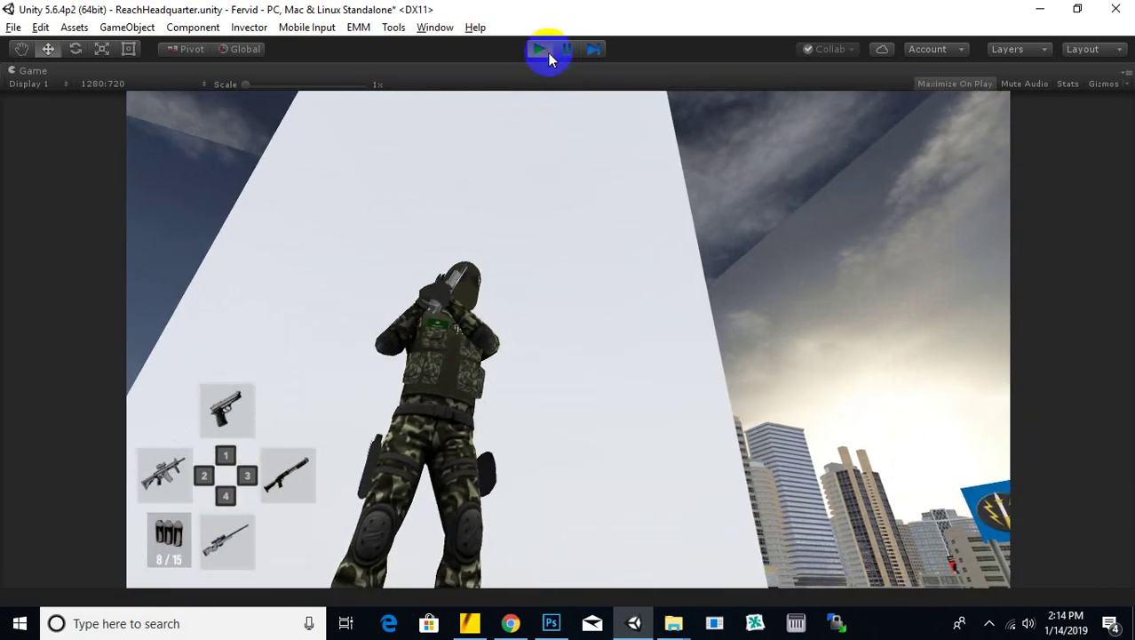
click(544, 51)
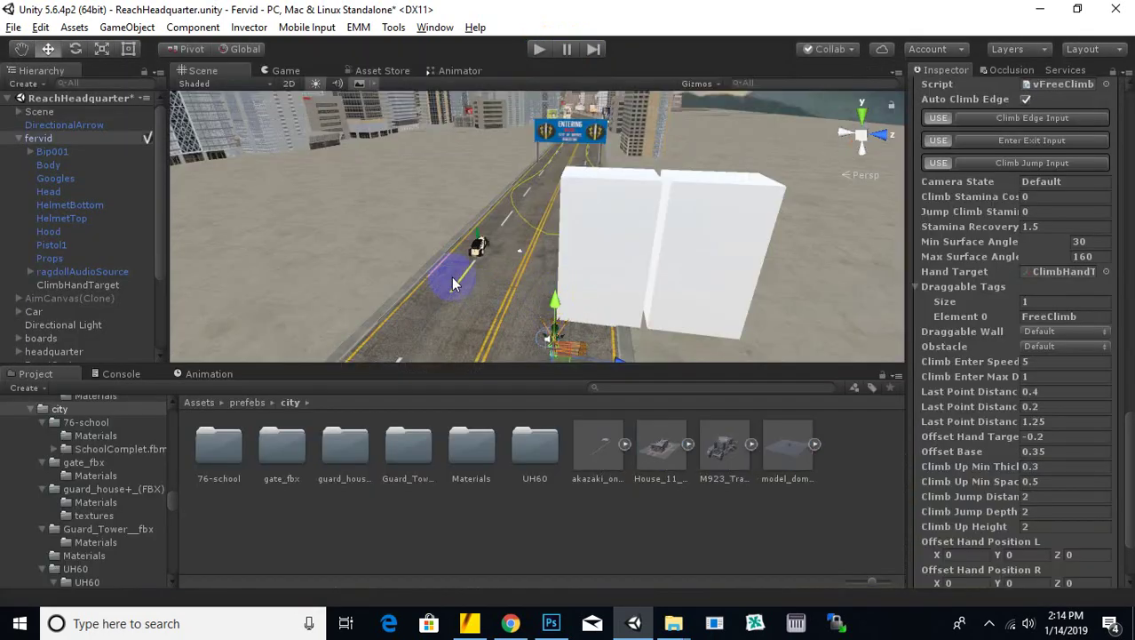
Remove both FreeClimb test cubes from beside the road and save the scene.
middle_drag(566, 270, 730, 312)
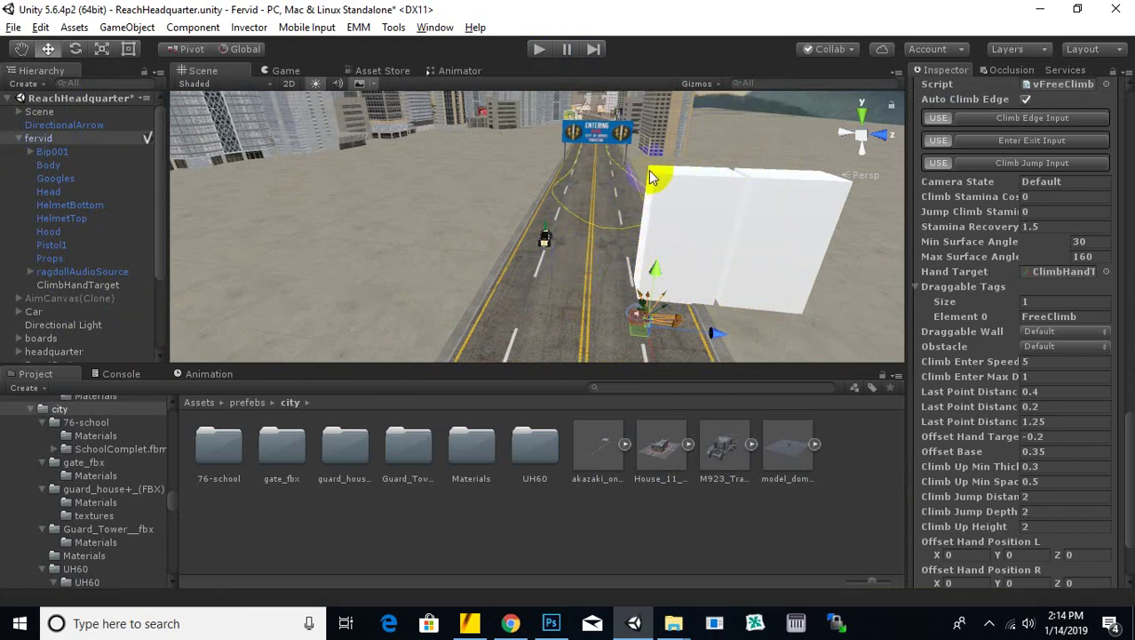
scroll(653, 177, down, 2)
alt+drag(648, 173, 286, 300)
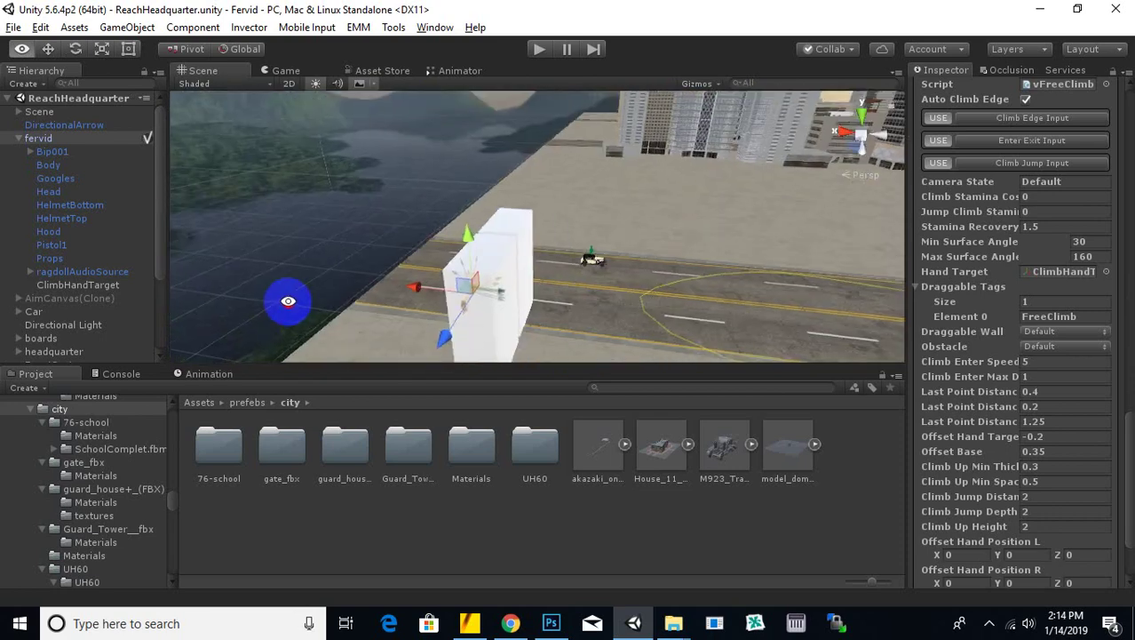
alt+drag(625, 286, 508, 271)
click(513, 267)
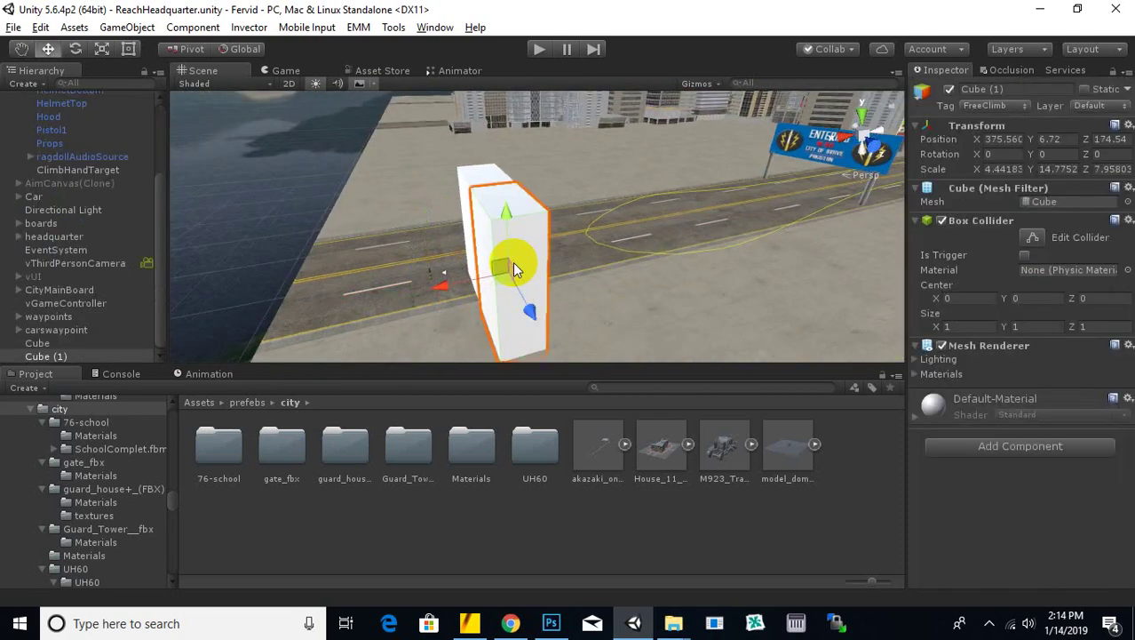
key(ctrl+z)
key(ctrl+z)
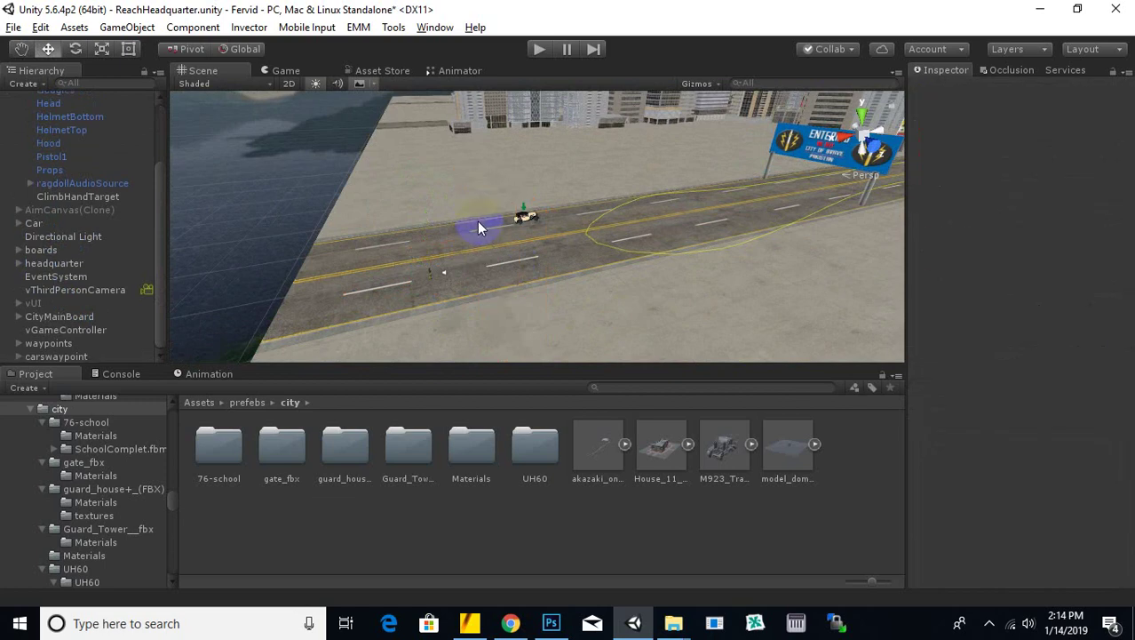
key(ctrl+s)
scroll(705, 253, down, 2)
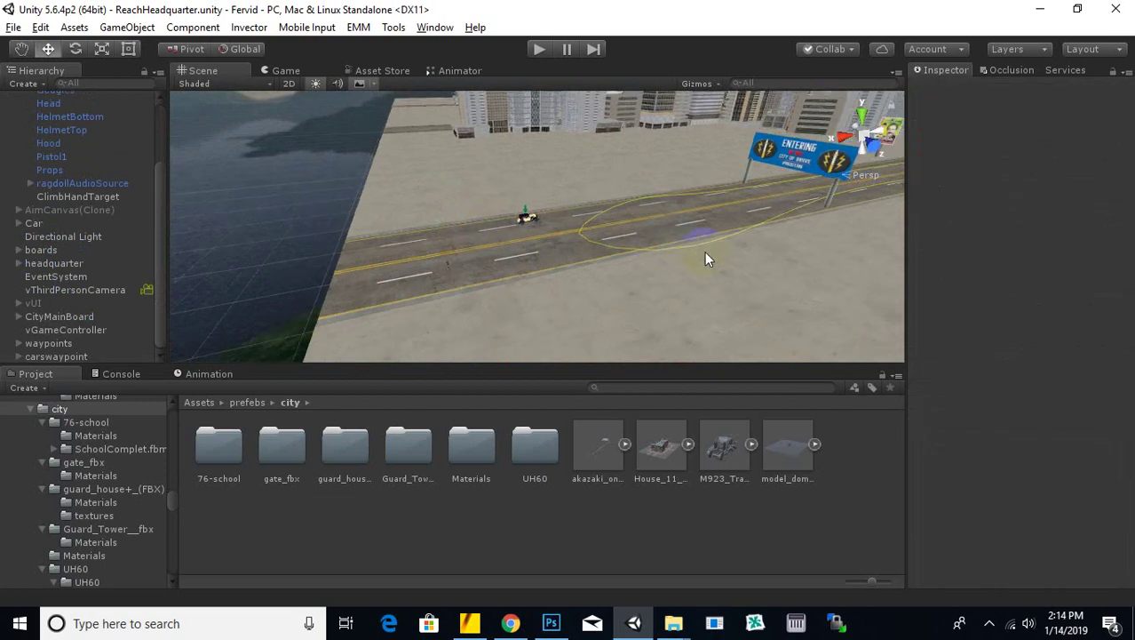
alt+drag(651, 279, 555, 328)
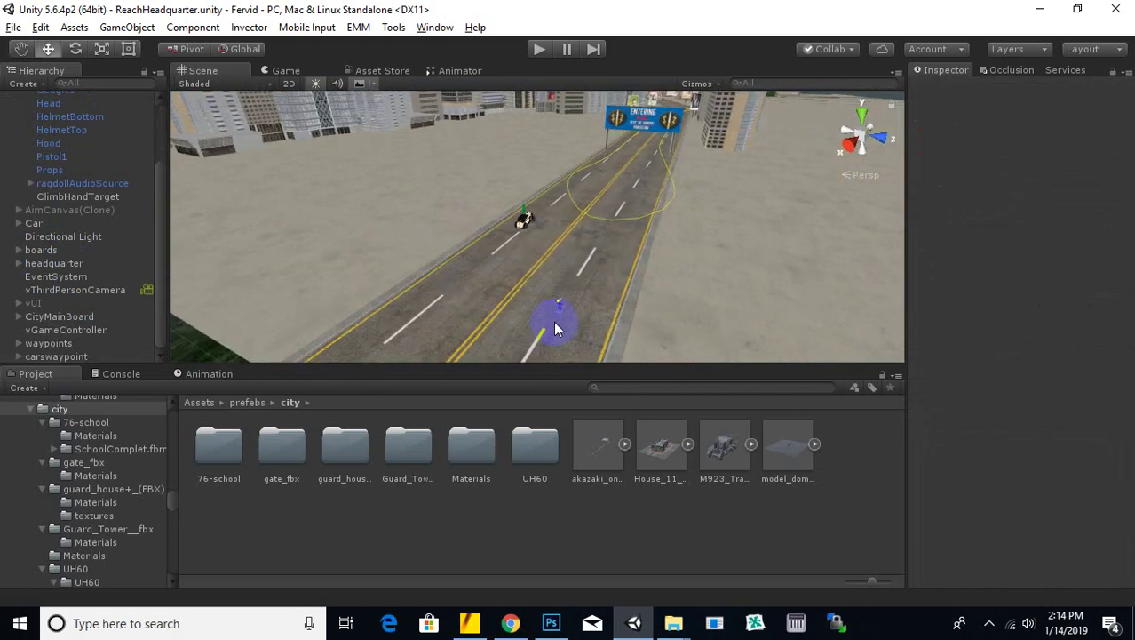
scroll(563, 327, down, 1)
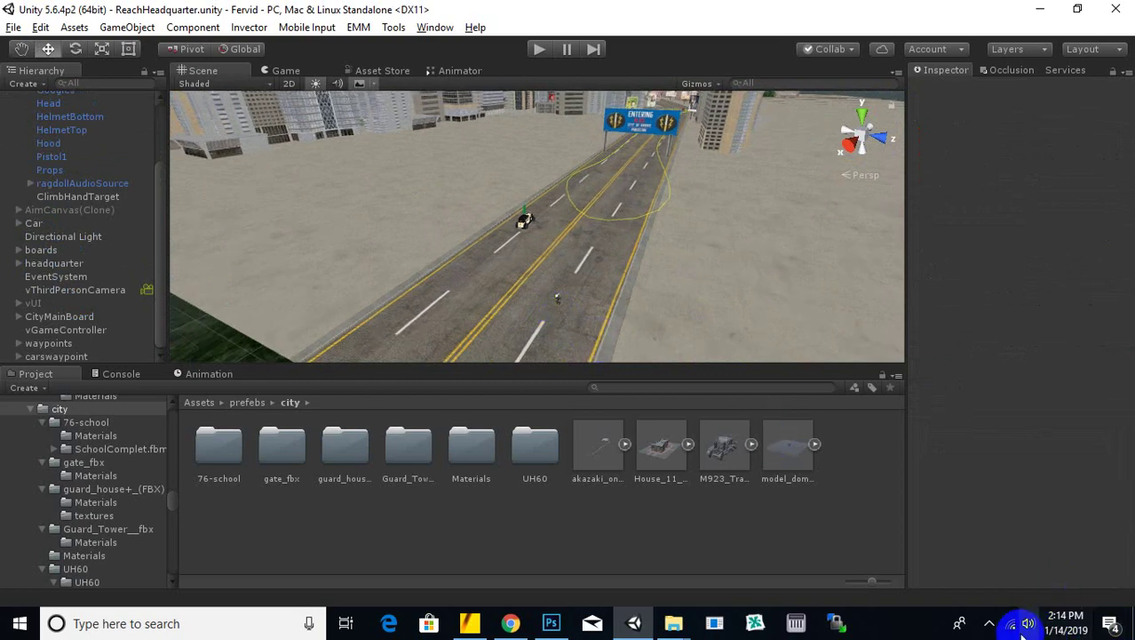